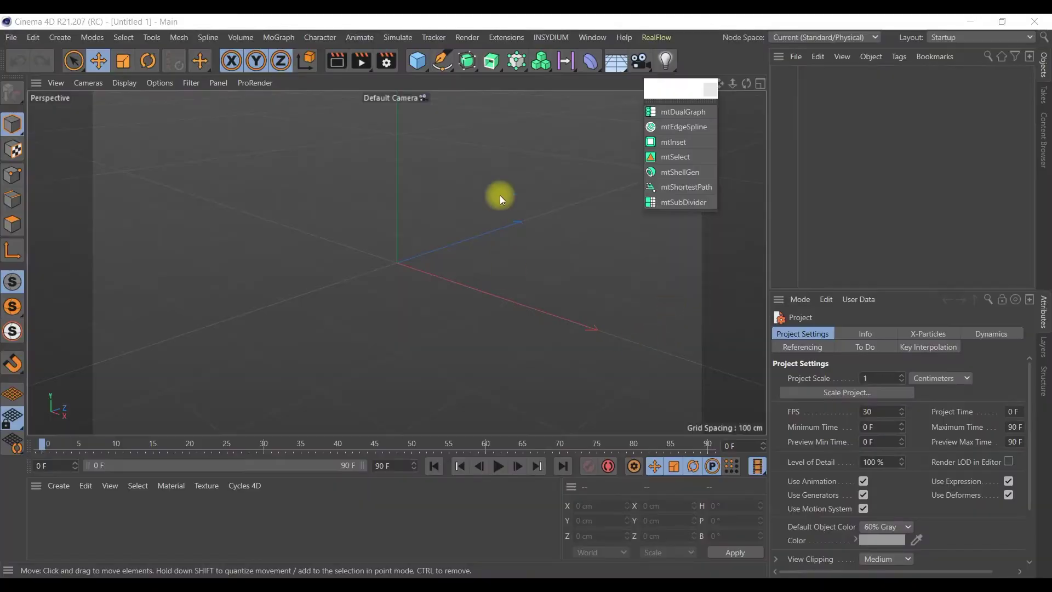
- Add a Sphere and a Formula deformer to the scene
{"action": "left_click", "coordinate": [419, 60]}
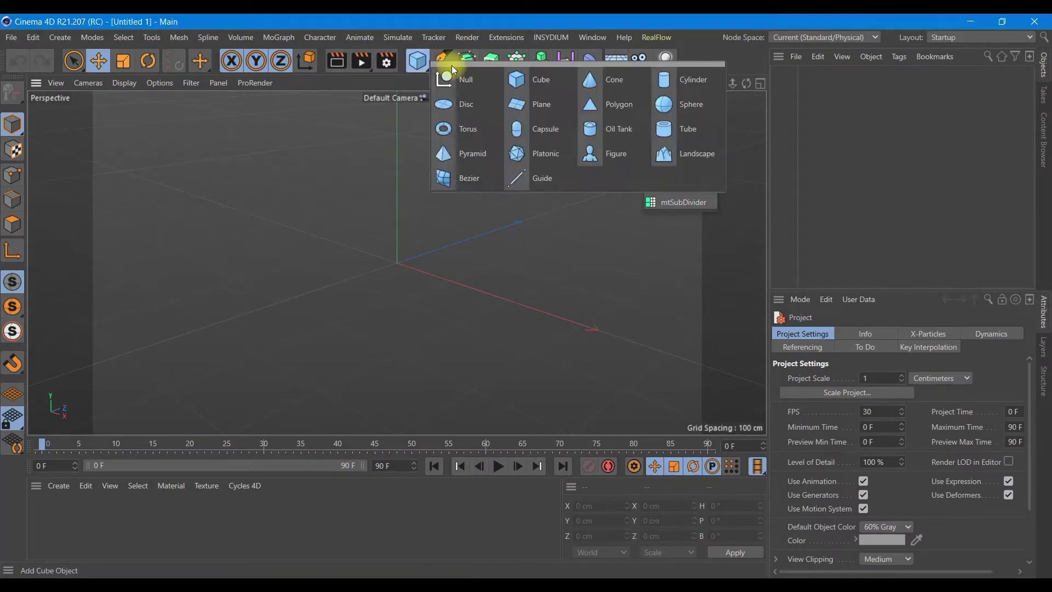
{"action": "left_click", "coordinate": [660, 113]}
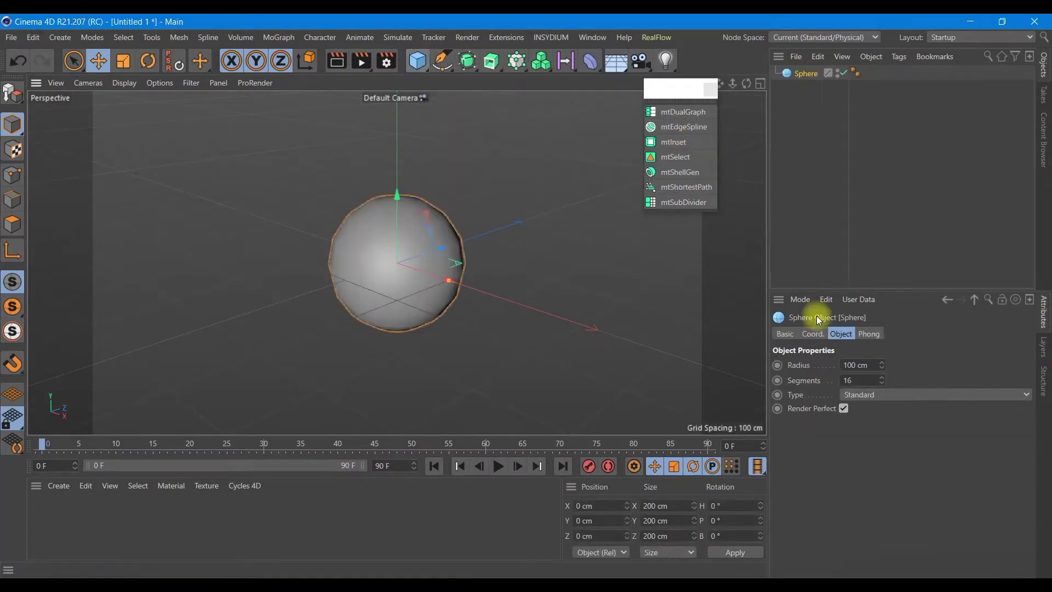
{"action": "left_click", "coordinate": [590, 61]}
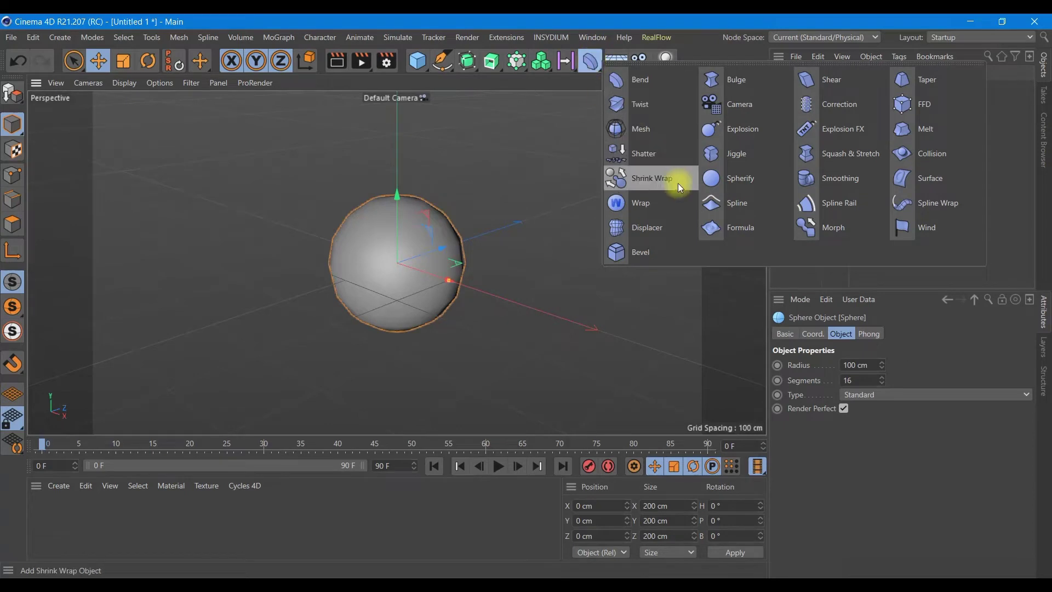
{"action": "left_click", "coordinate": [712, 228]}
- Size the Formula deformer to 4000 × 400 × 750 cm
{"action": "left_click", "coordinate": [833, 365]}
{"action": "type", "text": "4000"}
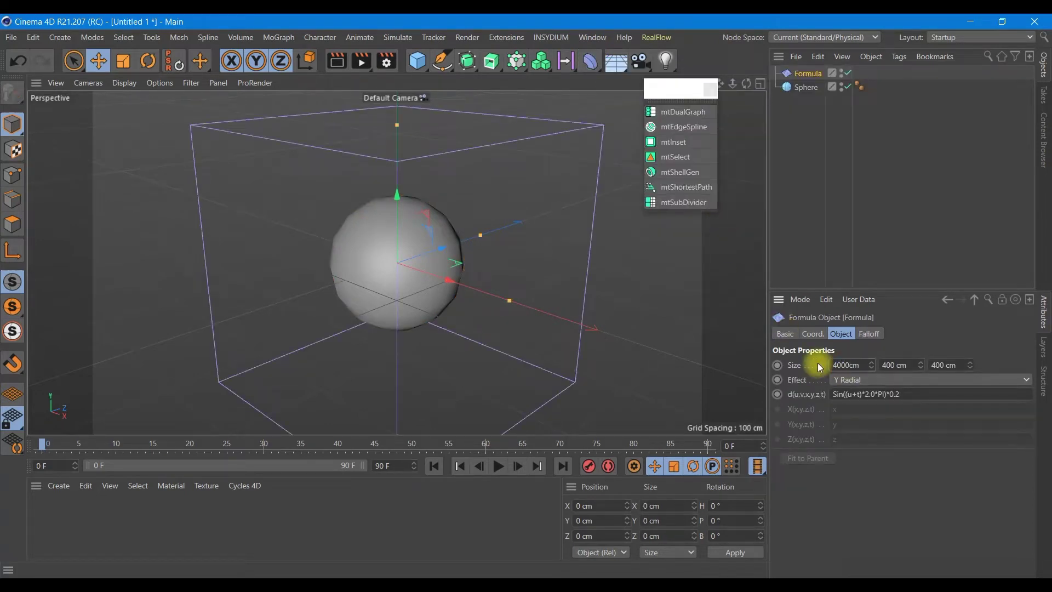
{"action": "left_click", "coordinate": [943, 366]}
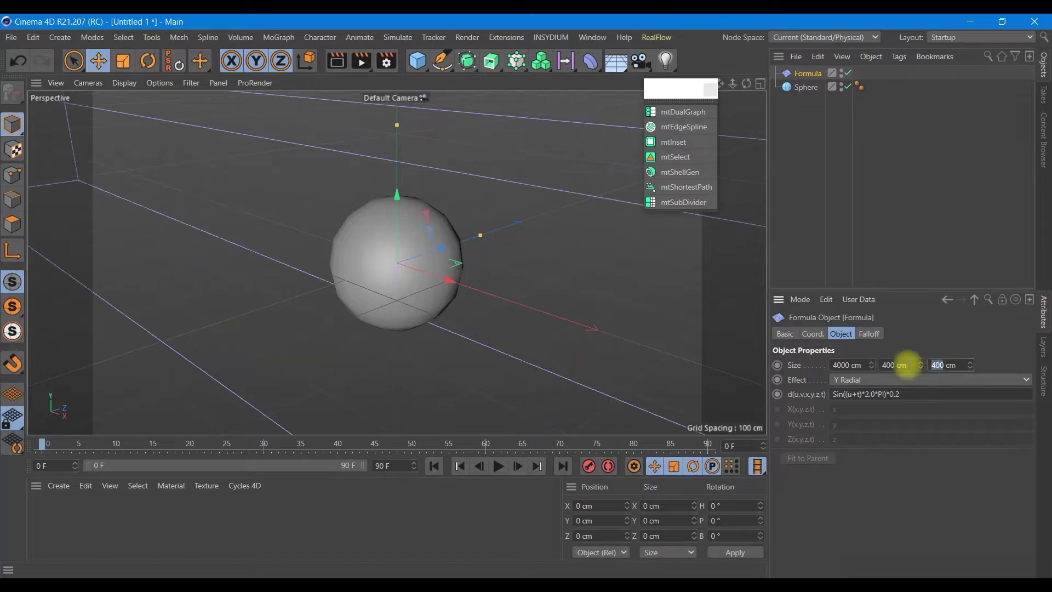
{"action": "type", "text": "750"}
{"action": "left_click", "coordinate": [816, 115]}
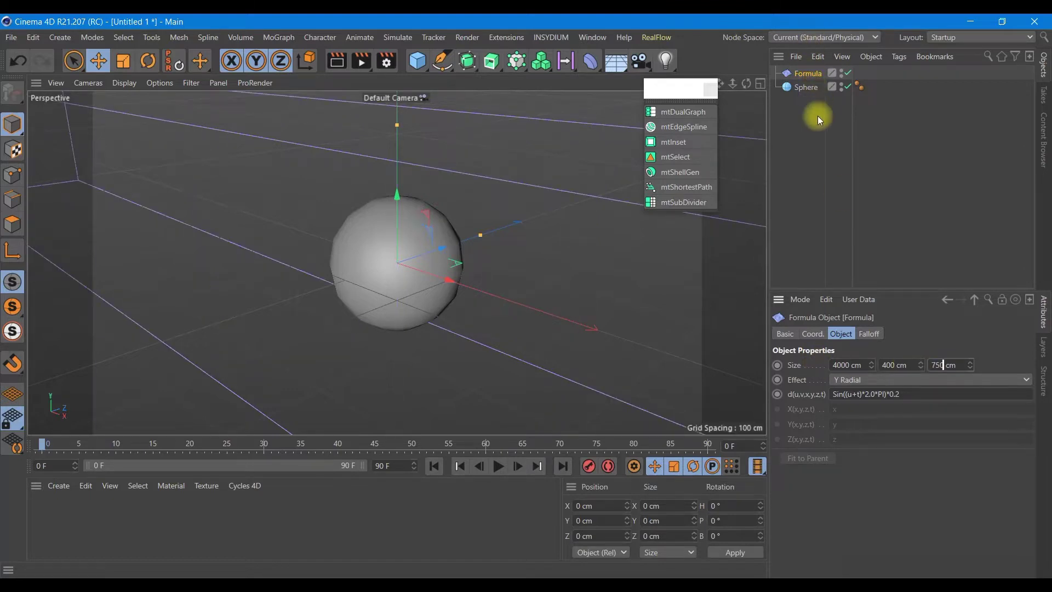
- Parent the Formula deformer under the sphere and bake it with Current State to Object
{"action": "left_click_drag", "start_coordinate": [808, 85], "coordinate": [808, 87]}
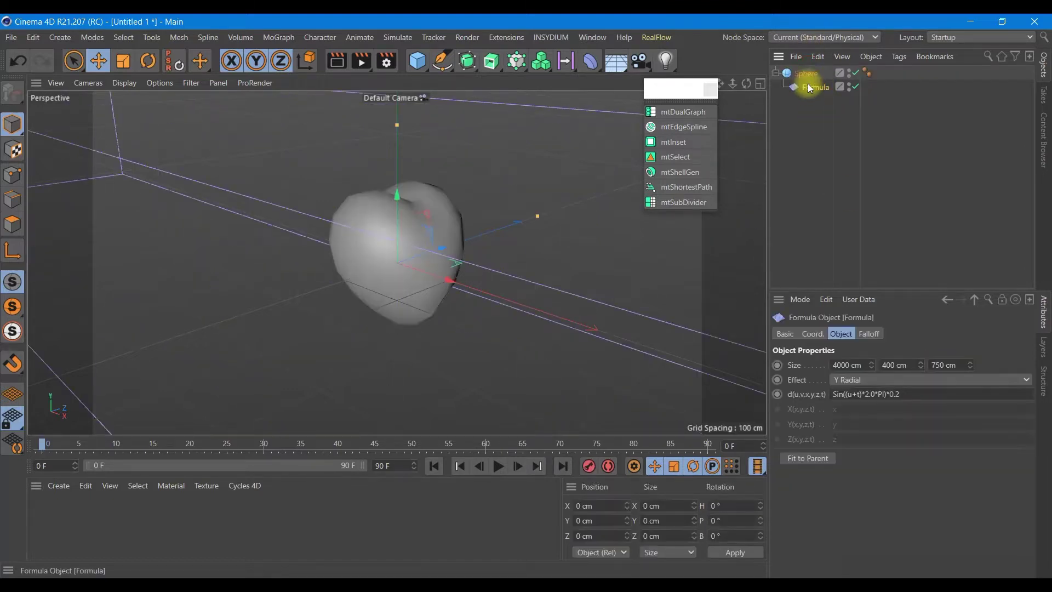
{"action": "right_click", "coordinate": [808, 83]}
{"action": "left_click", "coordinate": [864, 436]}
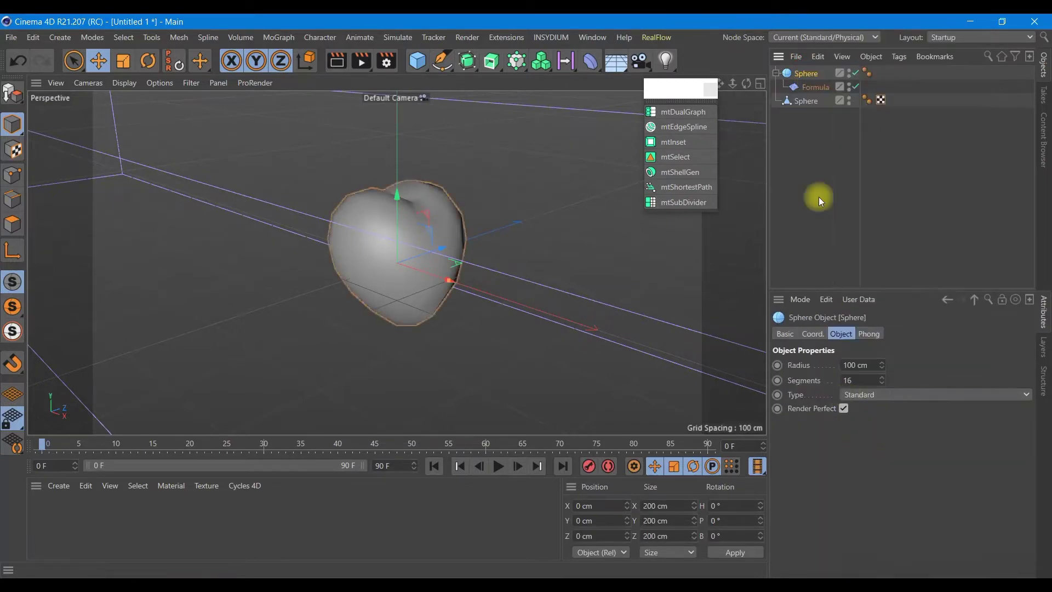
- Delete the original sphere and deformer, then scale the baked heart to X 0.5 and Y 0.85
{"action": "key", "text": "Delete"}
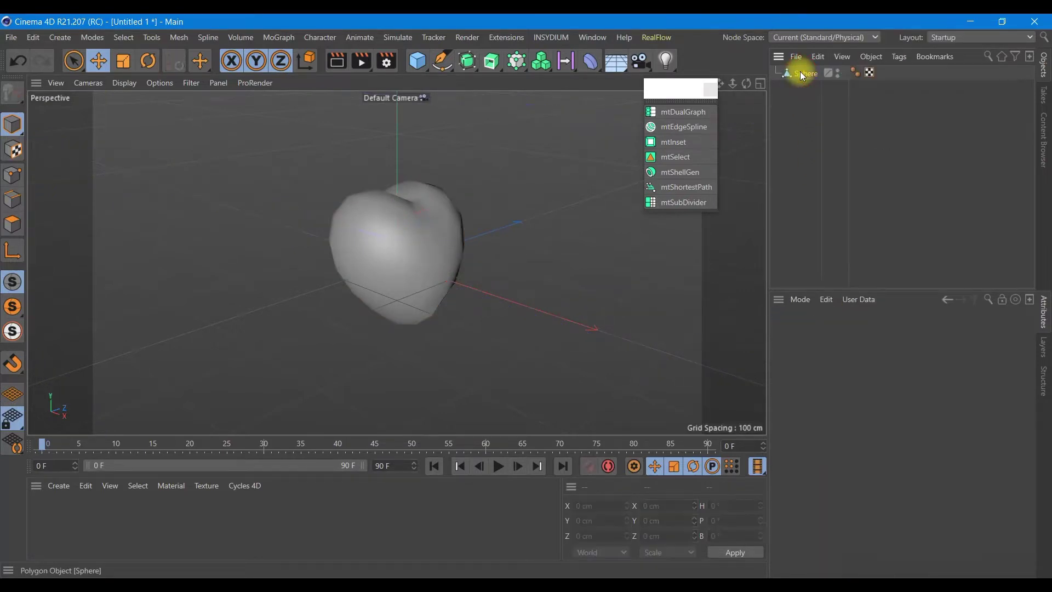
{"action": "left_click", "coordinate": [803, 72]}
{"action": "left_click", "coordinate": [813, 333]}
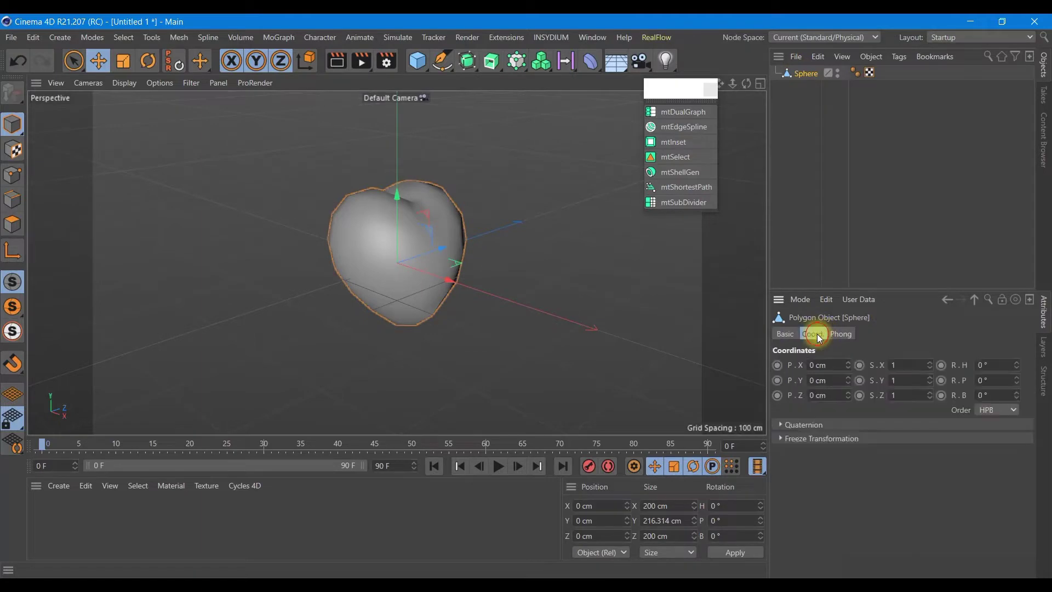
{"action": "left_click", "coordinate": [907, 365]}
{"action": "type", "text": "0.5"}
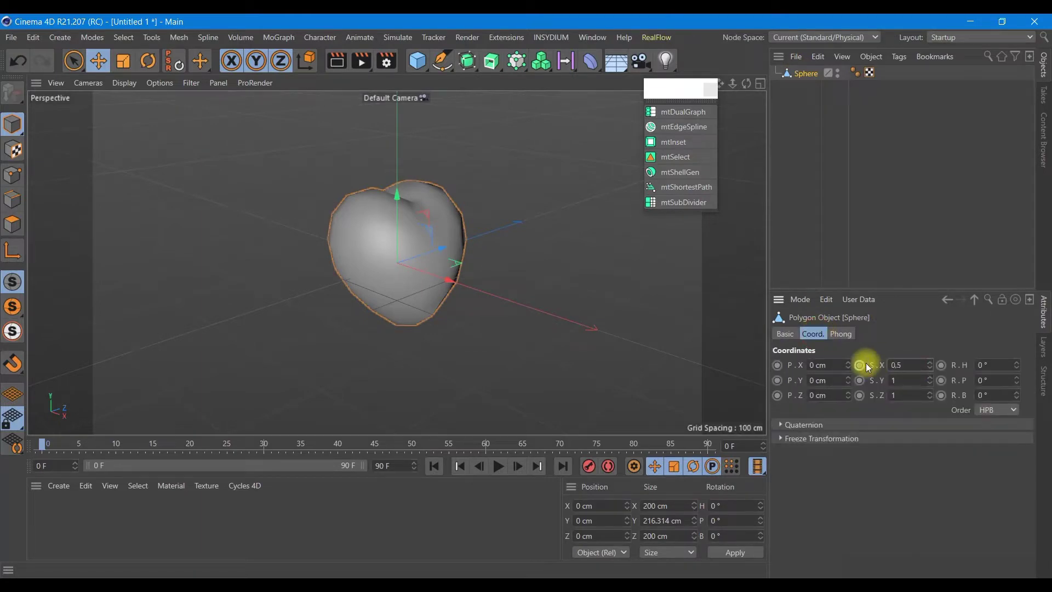
{"action": "key", "text": "Tab"}
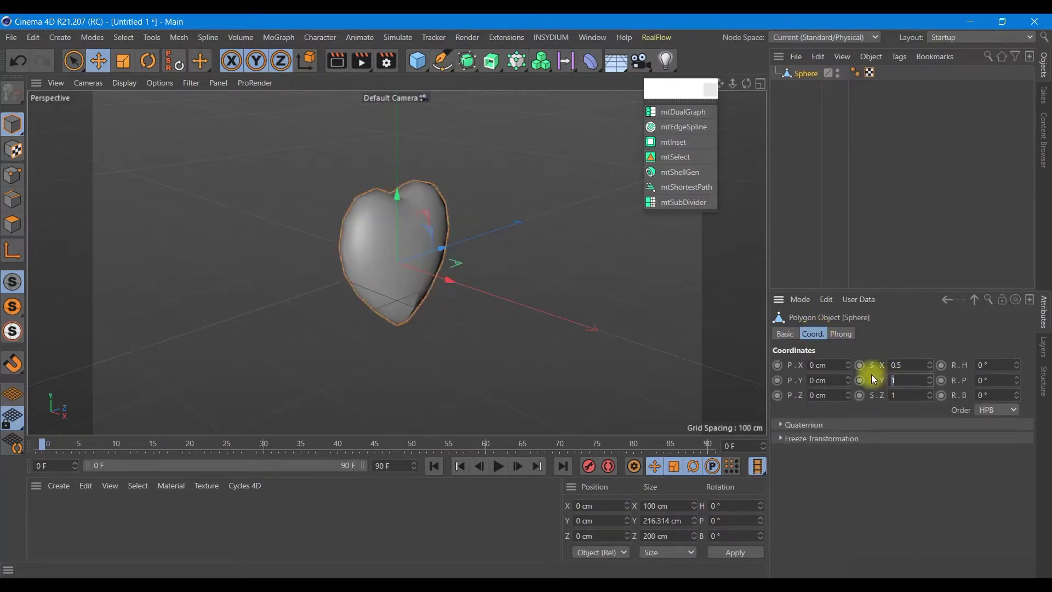
{"action": "type", "text": "0.85"}
{"action": "key", "text": "Return"}
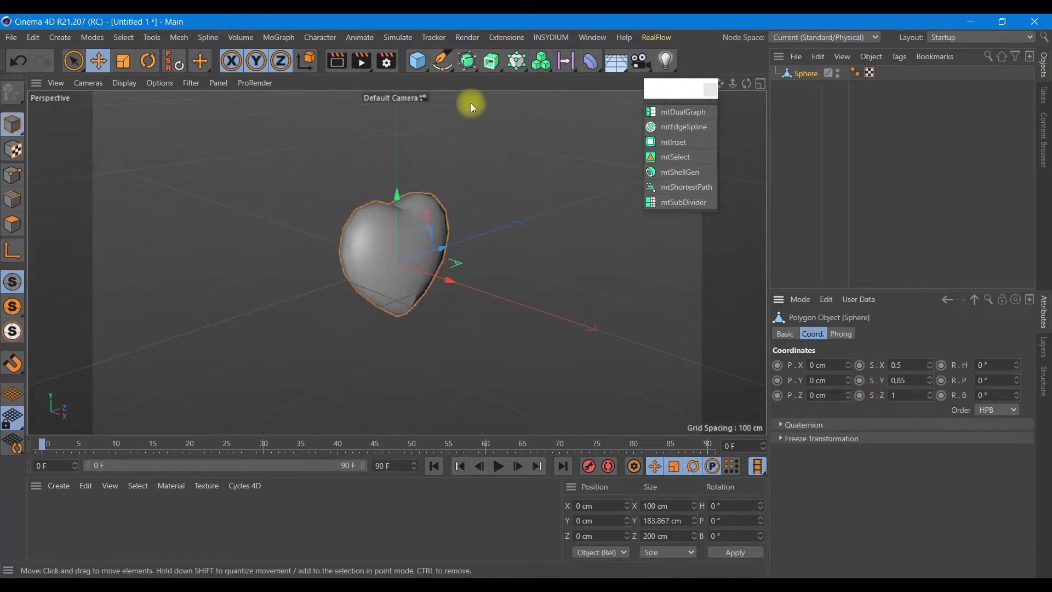
{"action": "left_click_drag", "start_coordinate": [748, 82], "coordinate": [521, 294]}
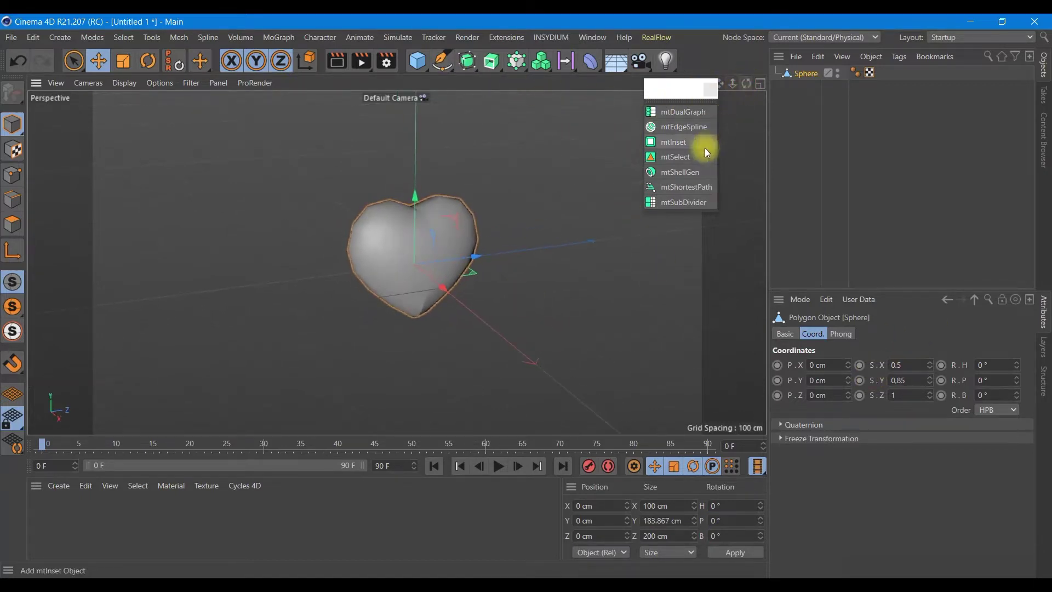
- Add an mtInset generator and nest the heart sphere under it
{"action": "left_click", "coordinate": [683, 147]}
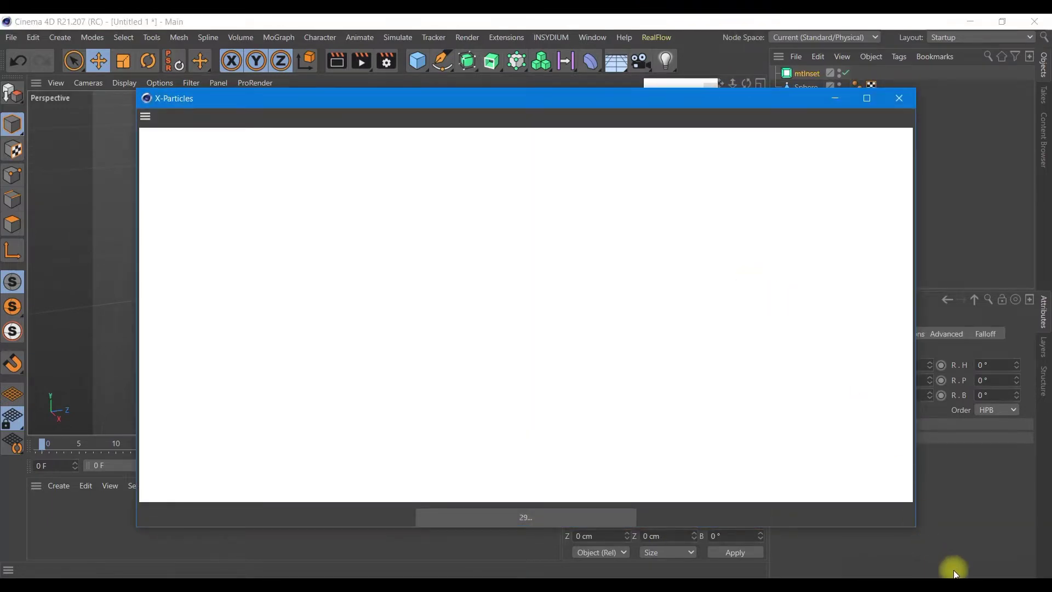
{"action": "left_click", "coordinate": [965, 570]}
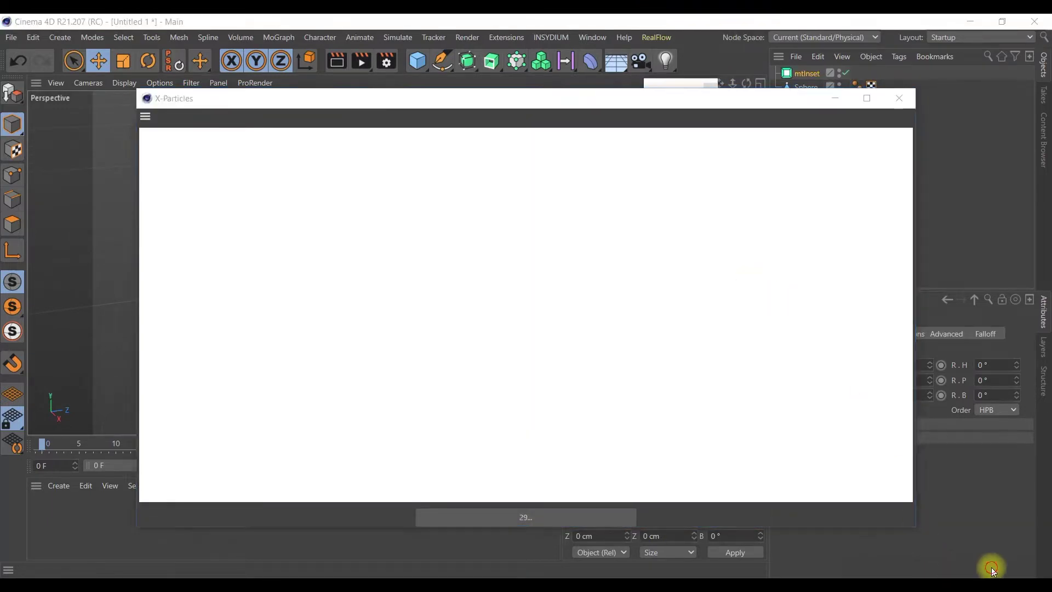
{"action": "left_click_drag", "start_coordinate": [809, 88], "coordinate": [822, 78]}
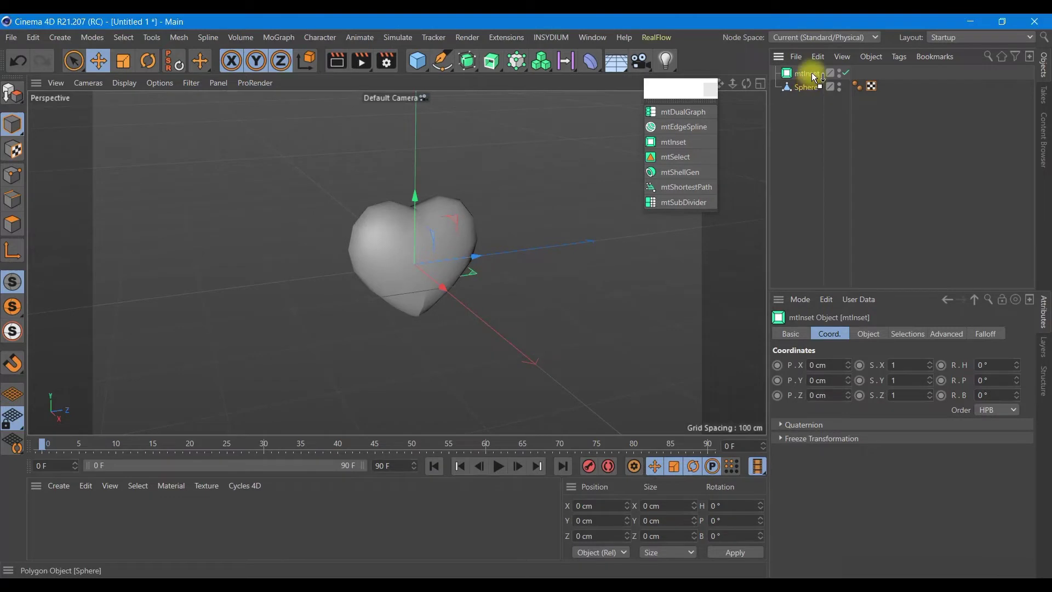
{"action": "left_click", "coordinate": [822, 77]}
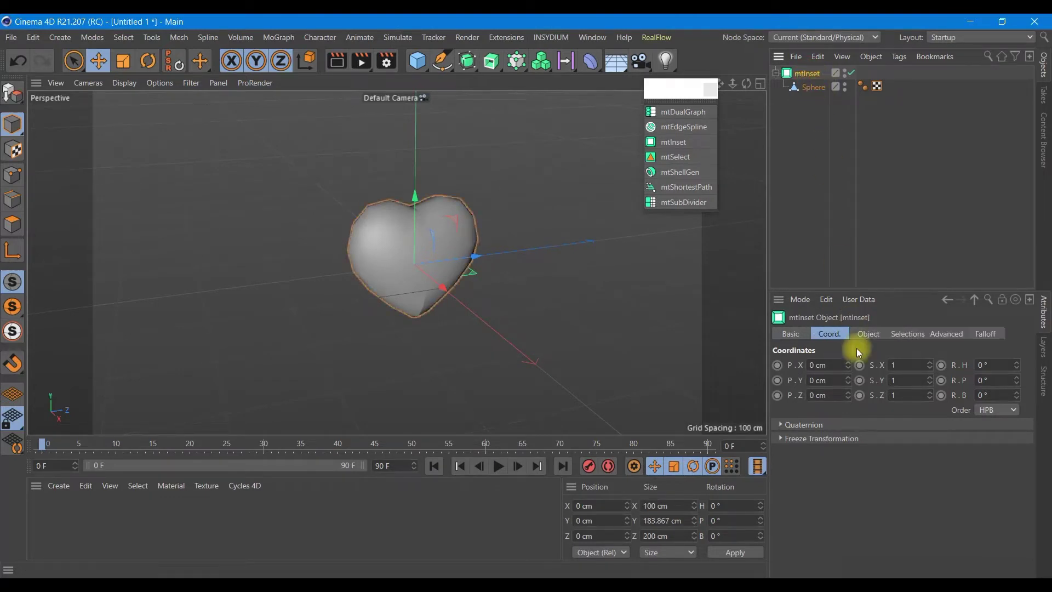
- Set the mtInset Amount to 65 %, Offset 10 and Offset Variation 50 %
{"action": "left_click", "coordinate": [876, 338]}
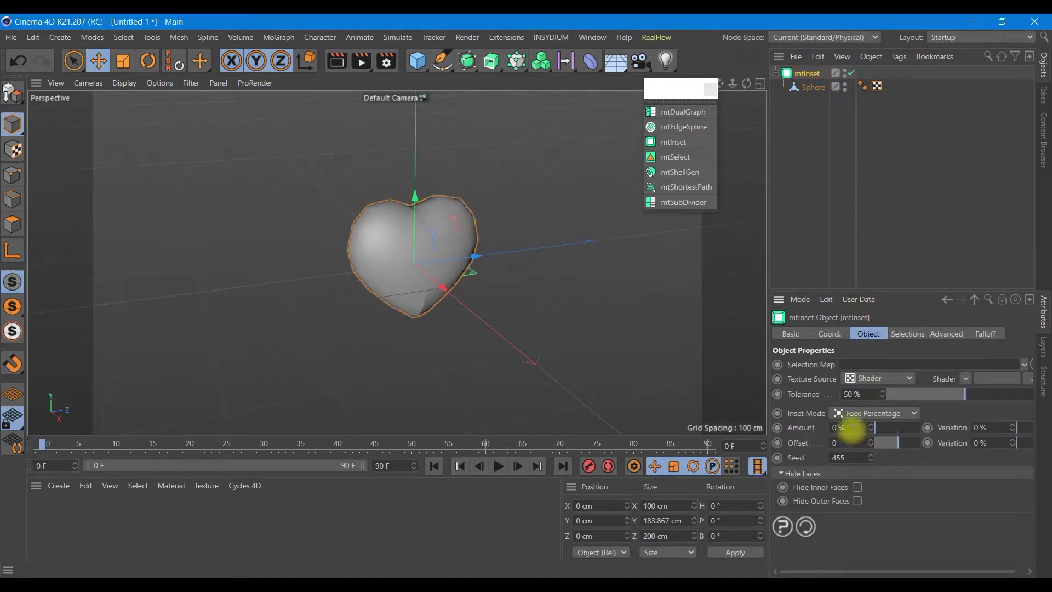
{"action": "double_click", "coordinate": [838, 431]}
{"action": "type", "text": "65"}
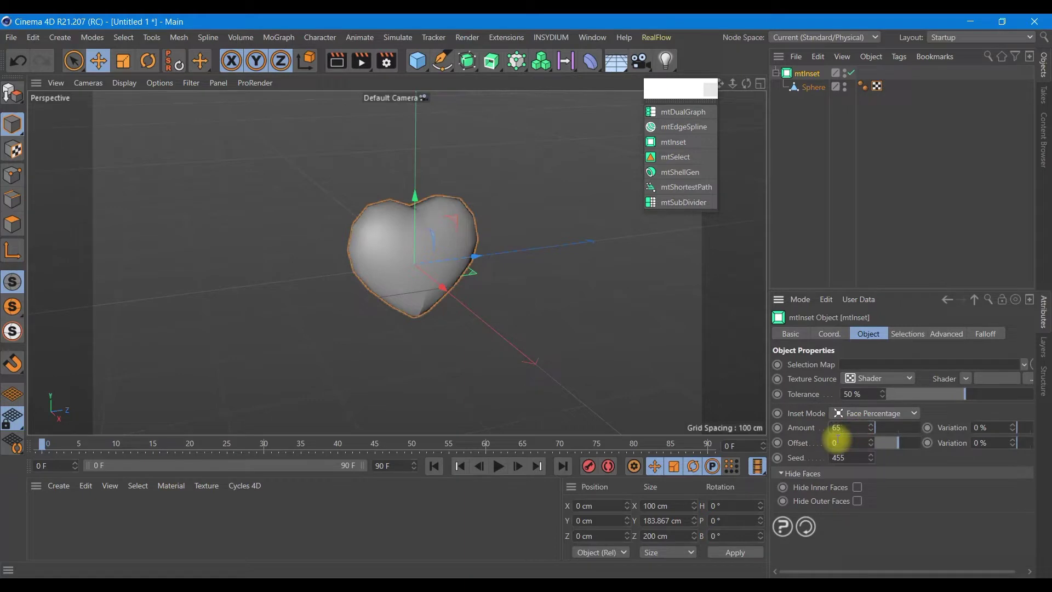
{"action": "key", "text": "Tab"}
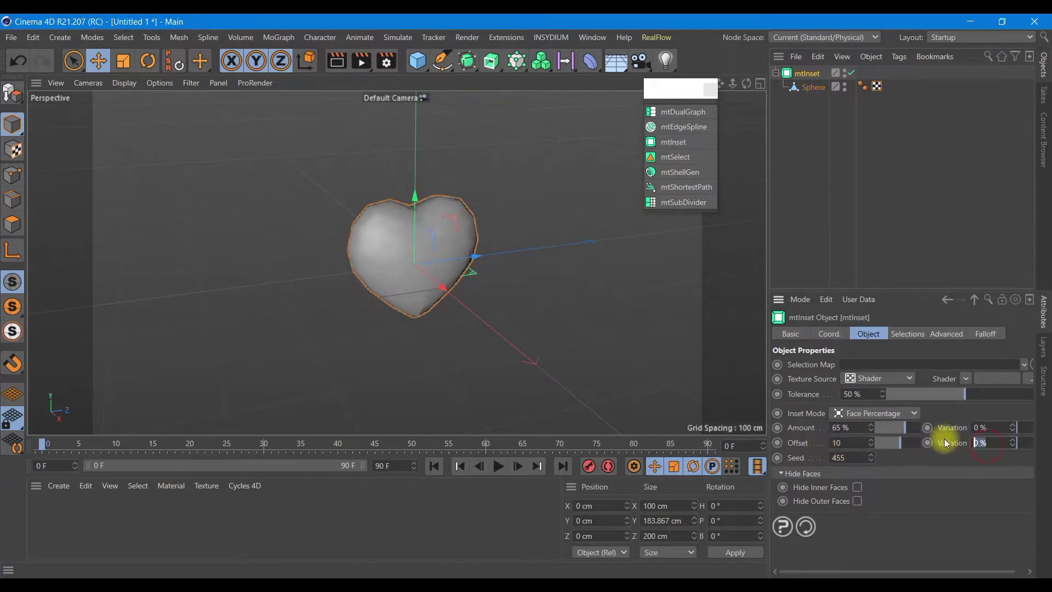
{"action": "key", "text": "Tab"}
{"action": "type", "text": "50"}
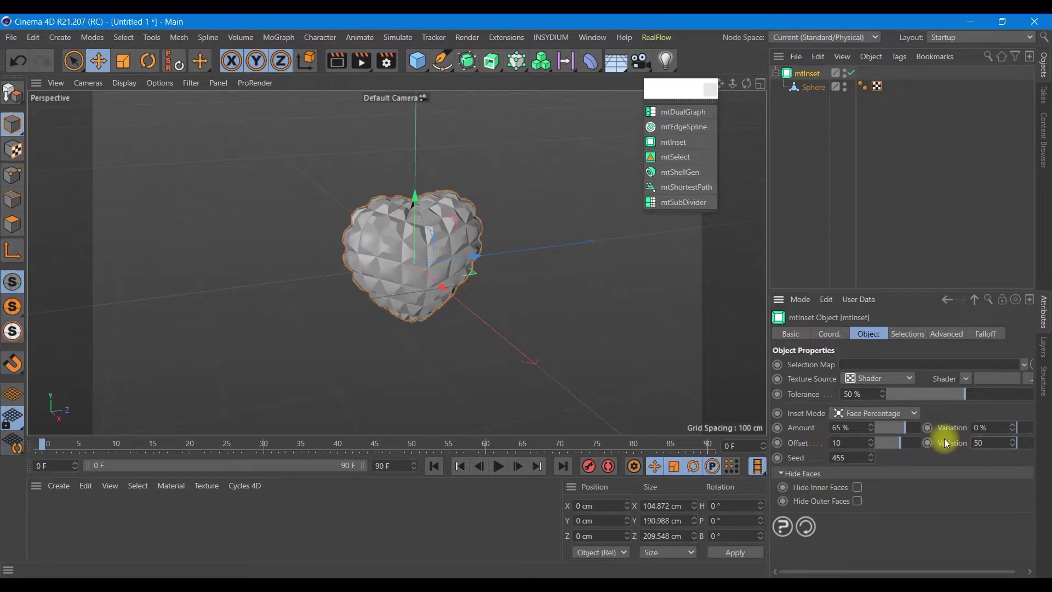
{"action": "key", "text": "Return"}
{"action": "scroll", "coordinate": [492, 276], "scroll_direction": "up", "scroll_amount": 2}
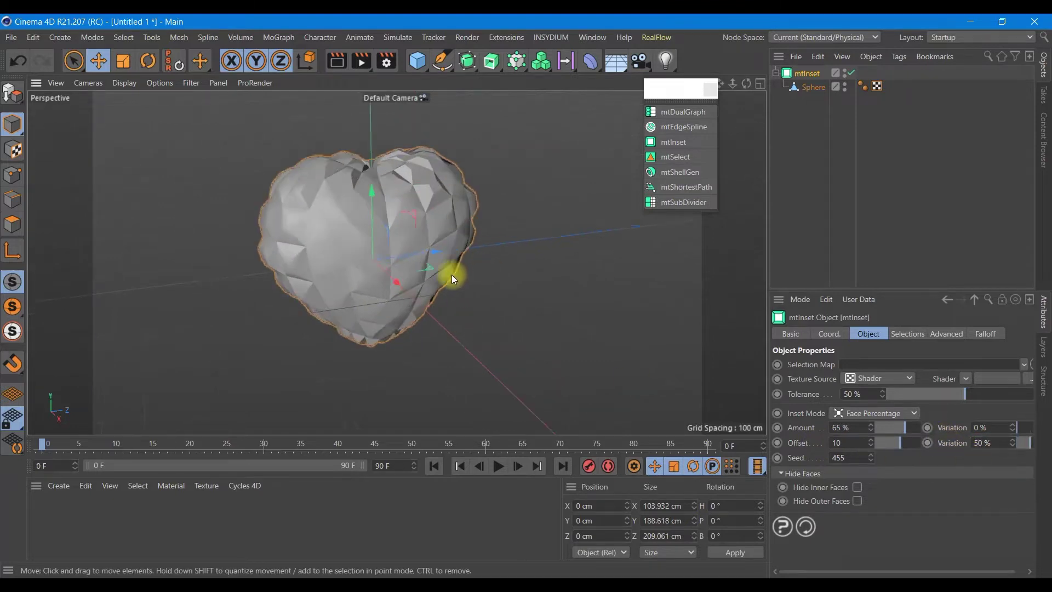
{"action": "scroll", "coordinate": [451, 274], "scroll_direction": "up", "scroll_amount": 4}
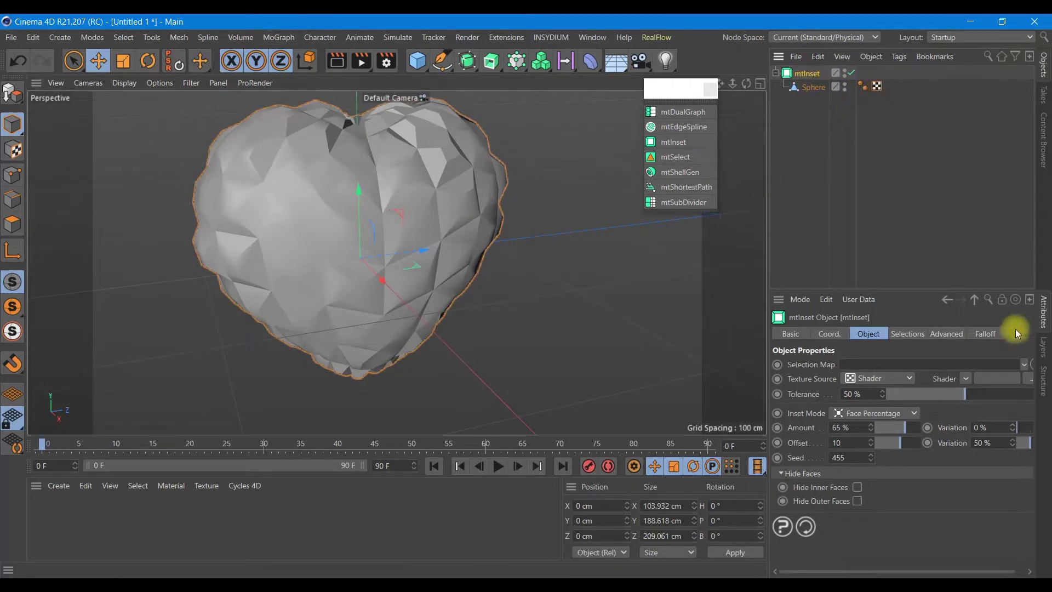
- Add a Linear Field to the mtInset falloff with a 50 cm length
{"action": "left_click", "coordinate": [984, 333]}
{"action": "left_click", "coordinate": [806, 468]}
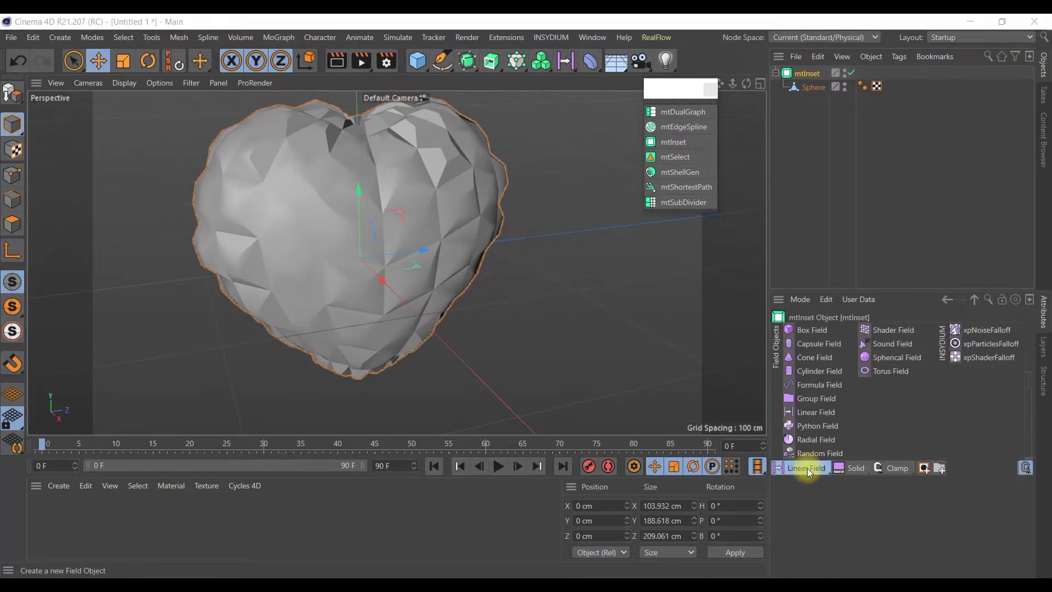
{"action": "left_click", "coordinate": [812, 412]}
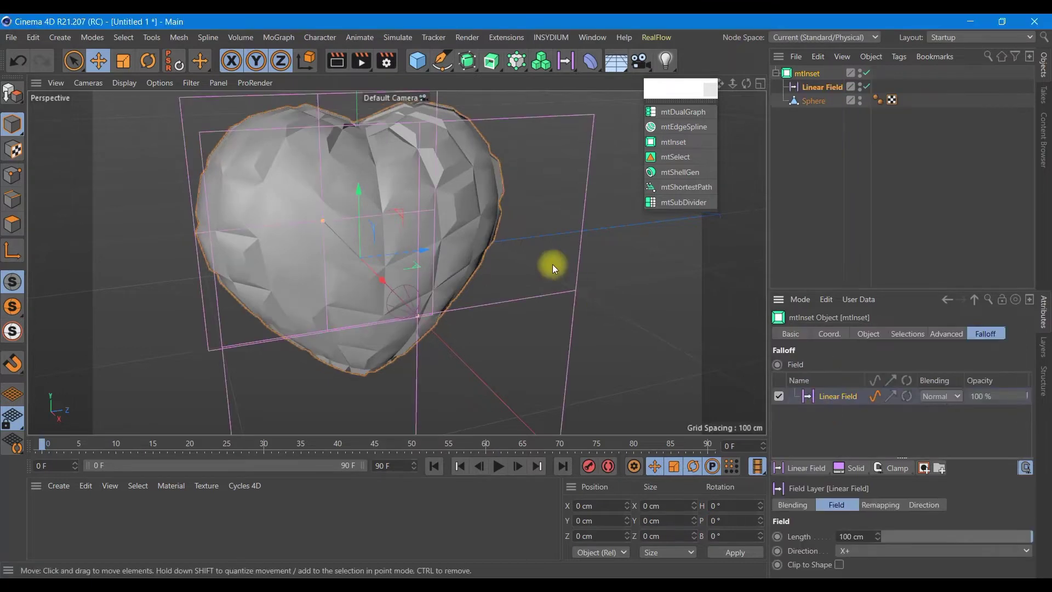
{"action": "scroll", "coordinate": [553, 264], "scroll_direction": "down", "scroll_amount": 3}
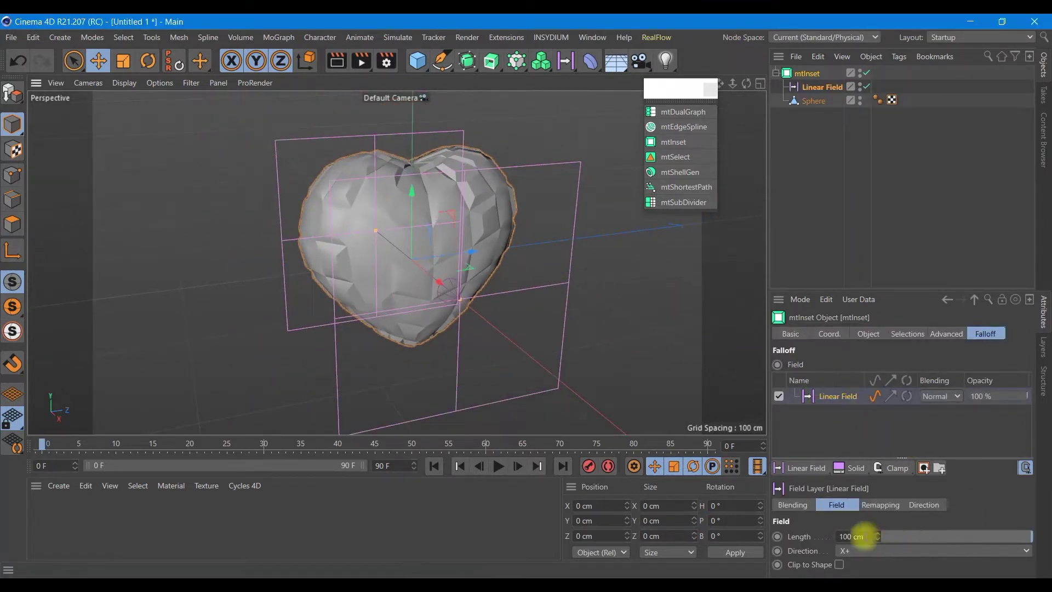
{"action": "left_click_drag", "start_coordinate": [851, 536], "coordinate": [813, 542]}
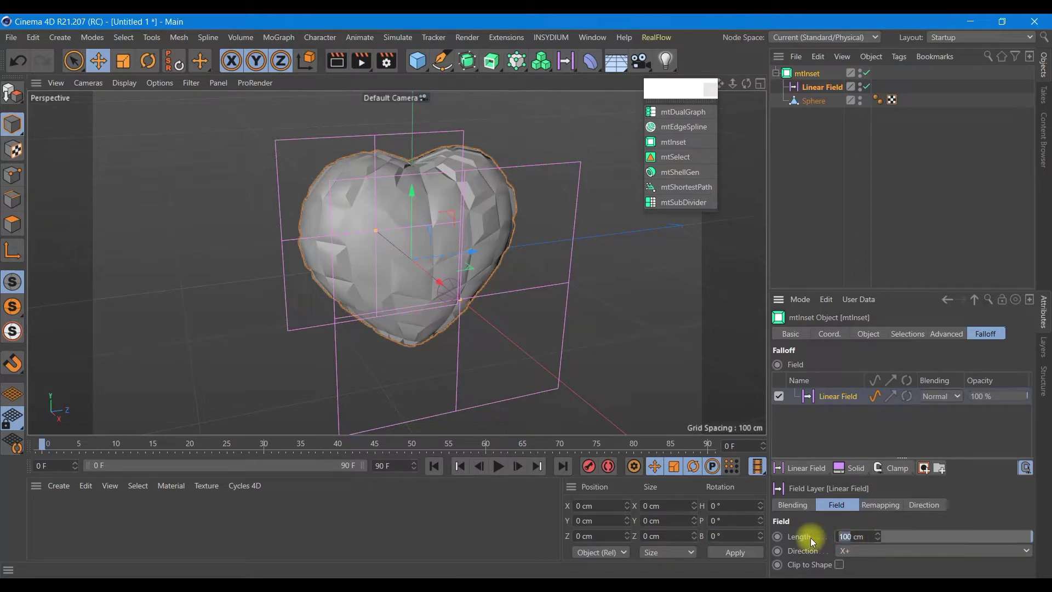
{"action": "type", "text": "5"}
{"action": "type", "text": "50"}
{"action": "key", "text": "Return"}
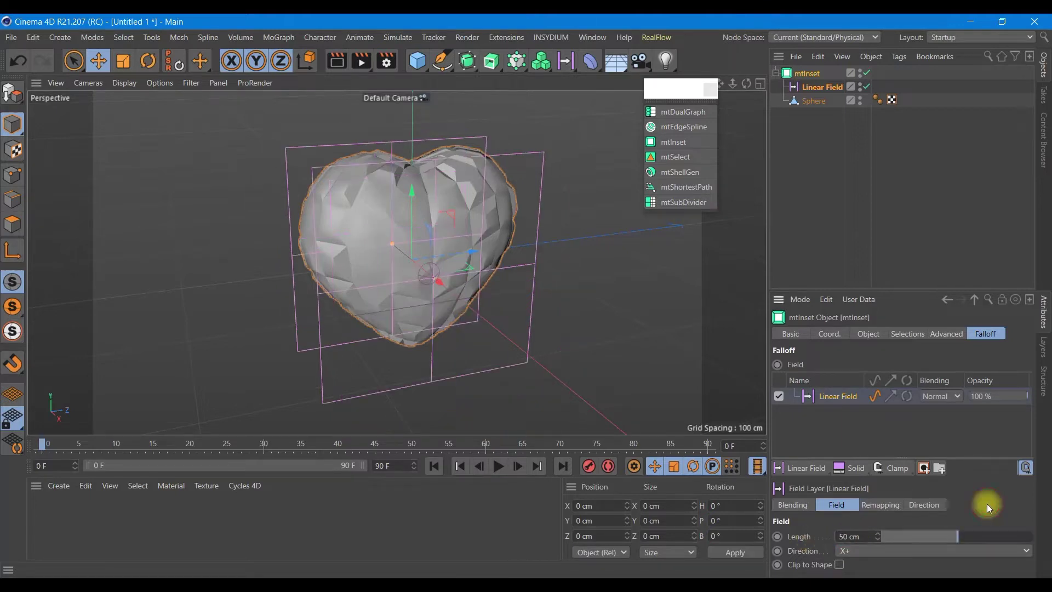
- Point the Linear Field along Z+ and move it along X and Z beside the heart
{"action": "left_click", "coordinate": [872, 548]}
{"action": "left_click", "coordinate": [862, 482]}
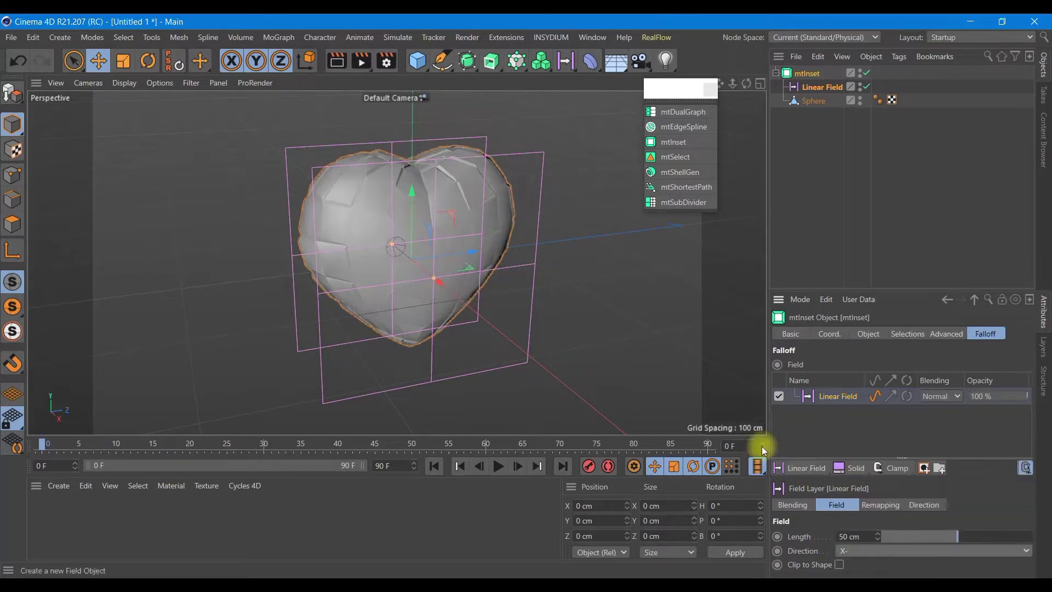
{"action": "mouse_move", "coordinate": [442, 284]}
{"action": "left_mouse_down"}
{"action": "mouse_move", "coordinate": [432, 286]}
{"action": "mouse_move", "coordinate": [464, 313]}
{"action": "mouse_move", "coordinate": [406, 236]}
{"action": "mouse_move", "coordinate": [447, 287]}
{"action": "left_mouse_up"}
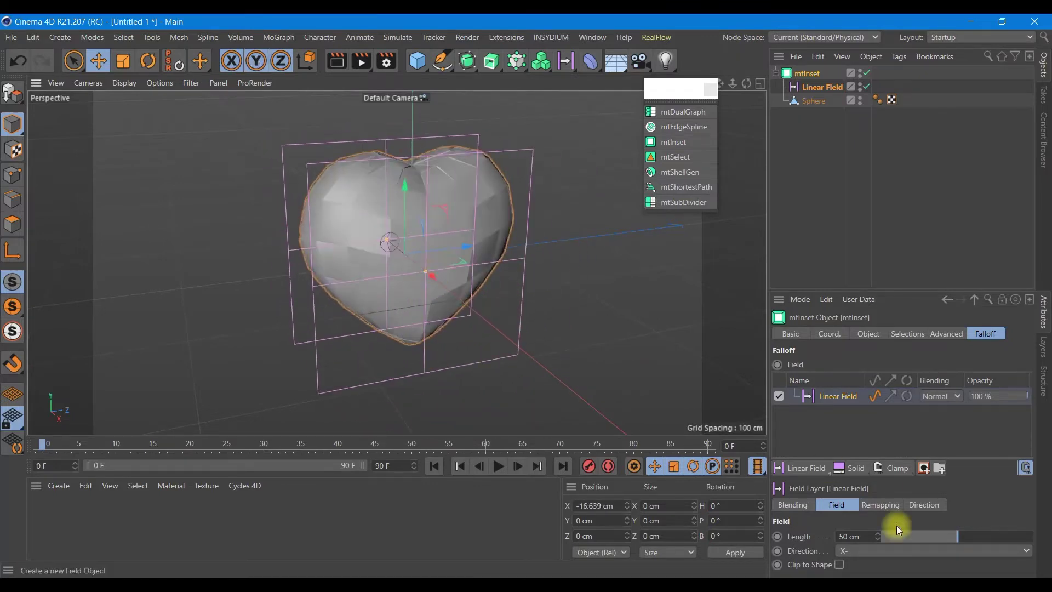
{"action": "left_click", "coordinate": [866, 551]}
{"action": "left_click", "coordinate": [859, 524]}
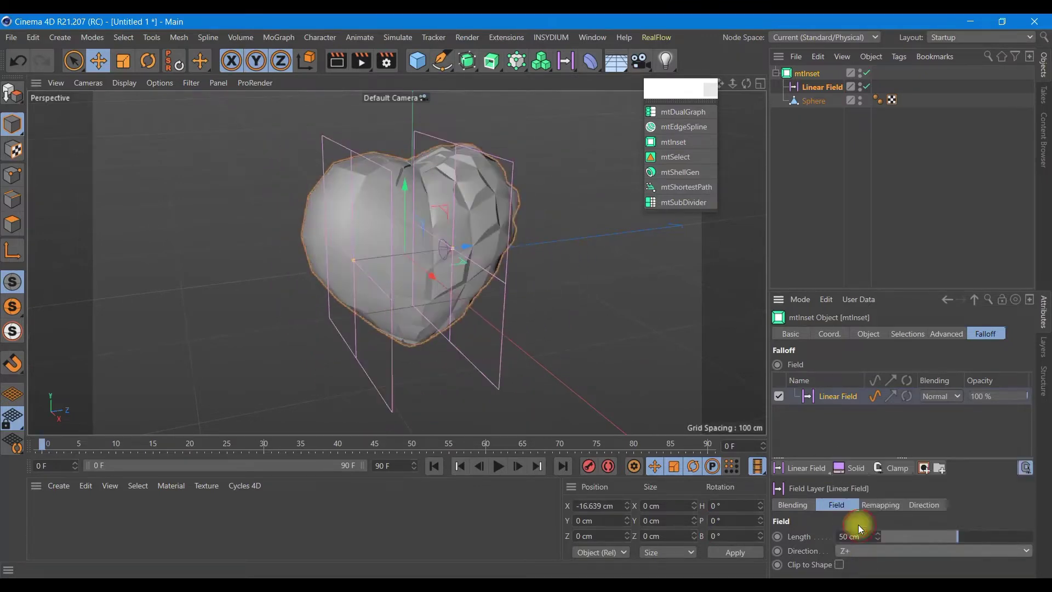
{"action": "mouse_move", "coordinate": [437, 250]}
{"action": "left_mouse_down"}
{"action": "mouse_move", "coordinate": [514, 234]}
{"action": "mouse_move", "coordinate": [305, 252]}
{"action": "mouse_move", "coordinate": [489, 248]}
{"action": "mouse_move", "coordinate": [318, 269]}
{"action": "left_mouse_up"}
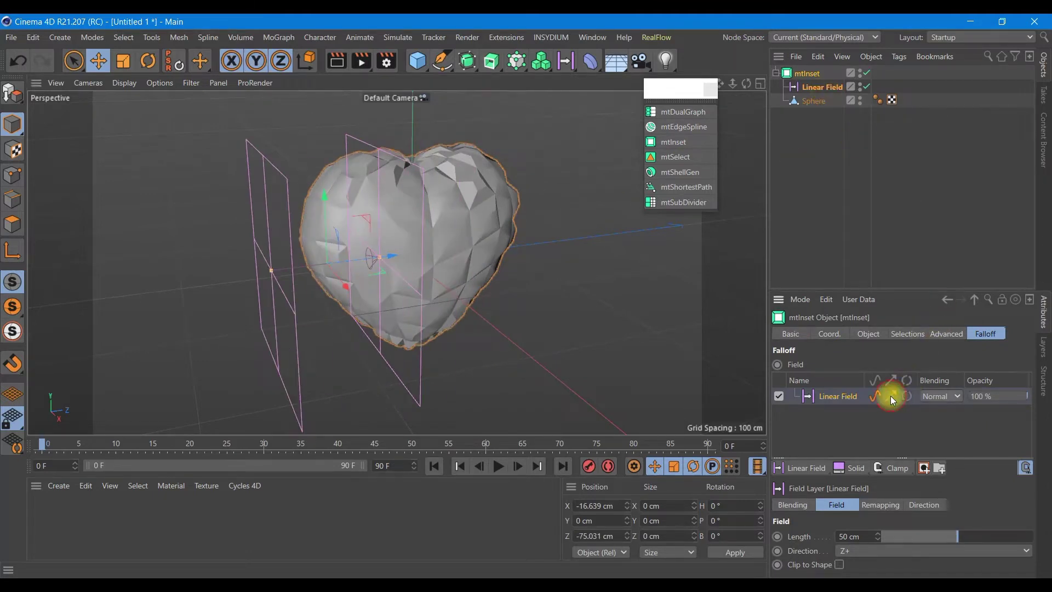
- Add a Vibrate tag to the Linear Field with 360° rotation on all axes and frequency 0.5
{"action": "right_click", "coordinate": [810, 89]}
{"action": "left_click", "coordinate": [781, 84]}
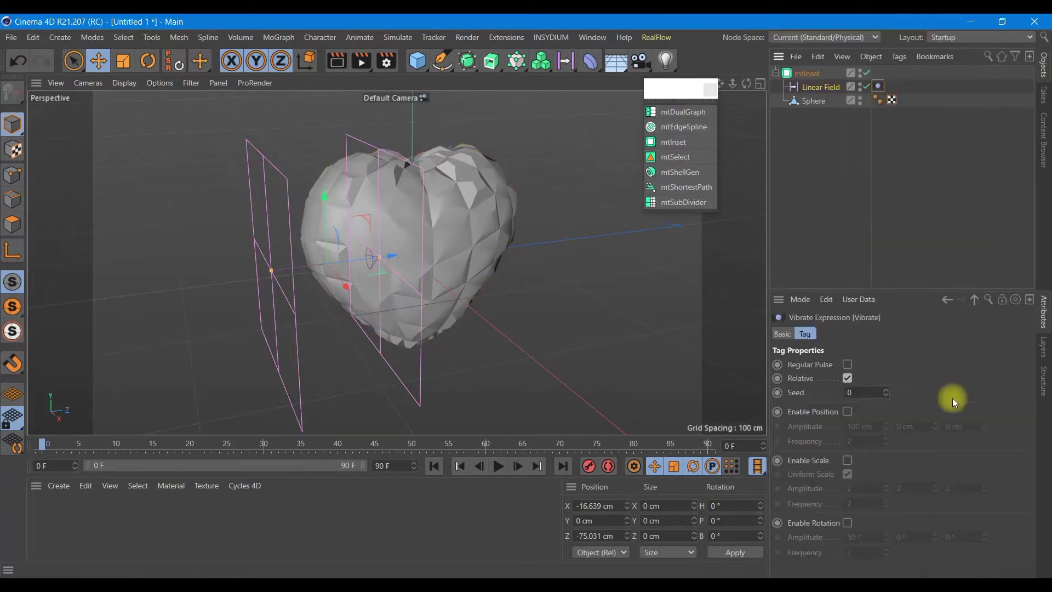
{"action": "left_click", "coordinate": [847, 522]}
{"action": "type", "text": "30"}
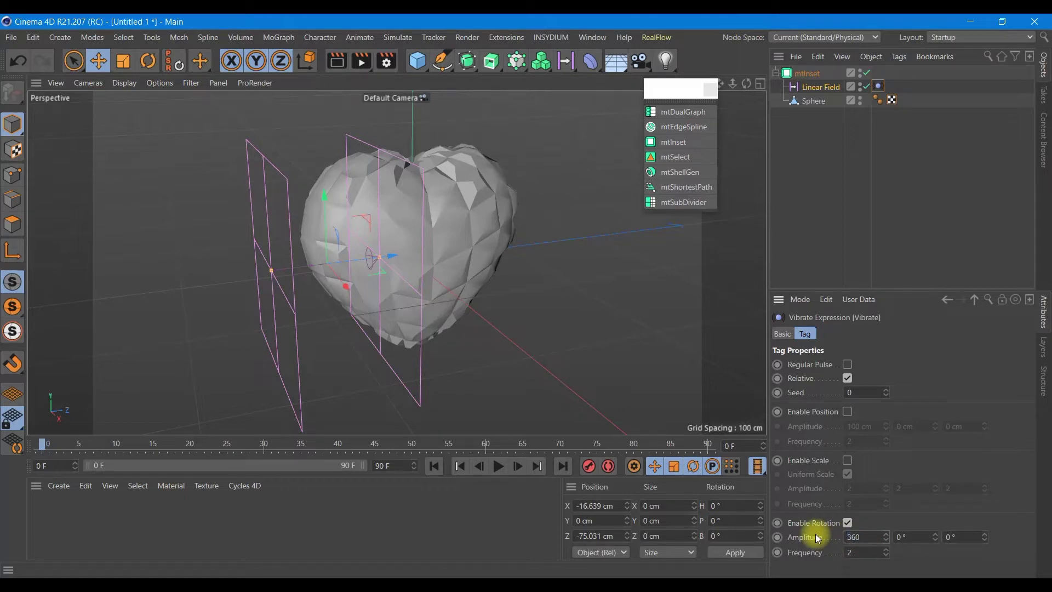
{"action": "left_click", "coordinate": [914, 537]}
{"action": "type", "text": "360"}
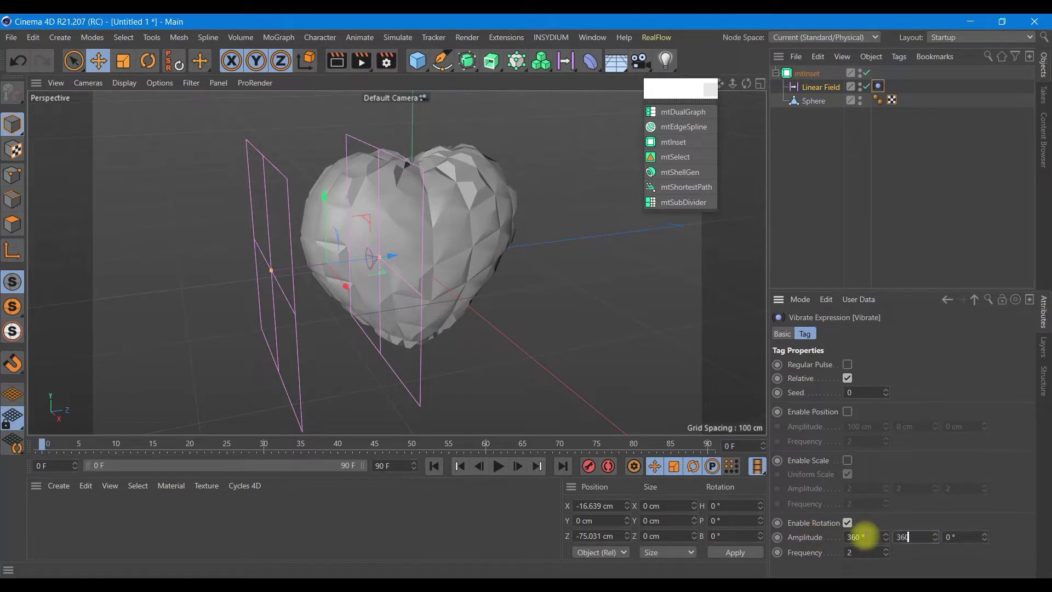
{"action": "key", "text": "Tab"}
{"action": "type", "text": "360"}
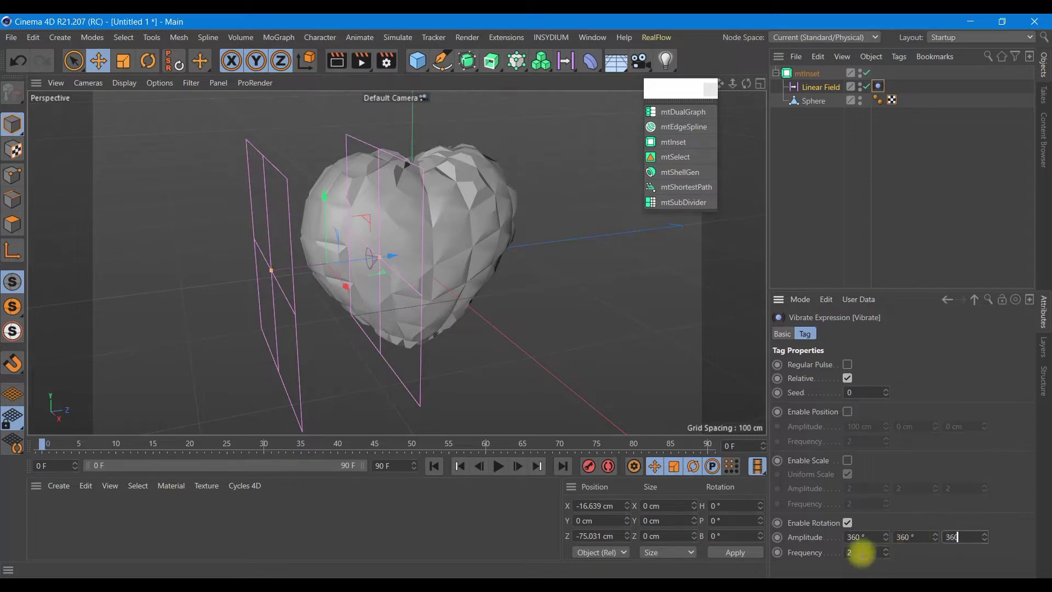
{"action": "left_click", "coordinate": [864, 552]}
{"action": "type", "text": "5"}
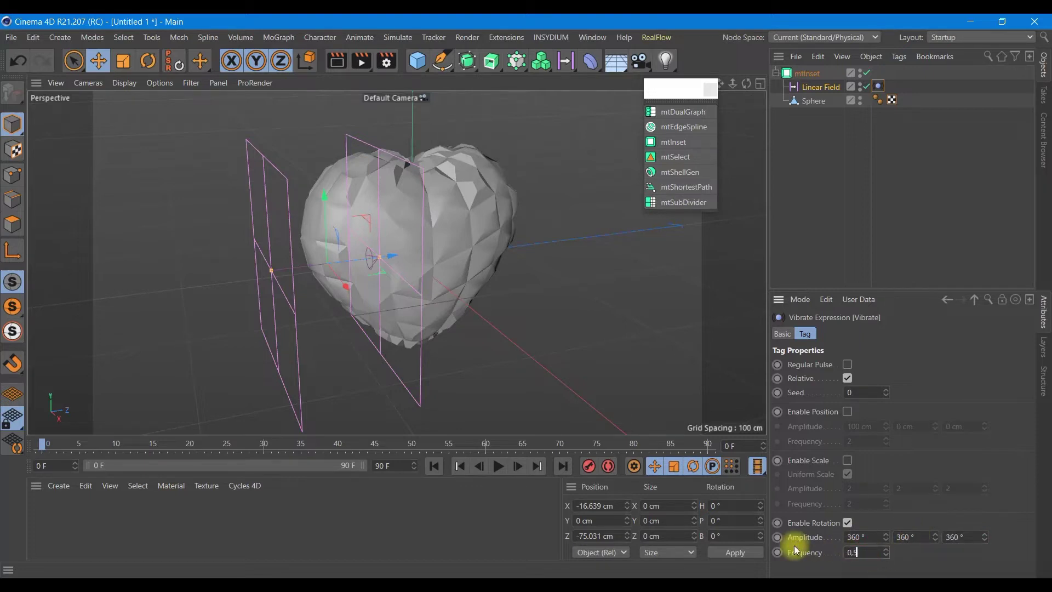
{"action": "left_click", "coordinate": [397, 466]}
- Set the scene and preview range to 500 frames, then play the animation to frame 184
{"action": "type", "text": "500"}
{"action": "key", "text": "Return"}
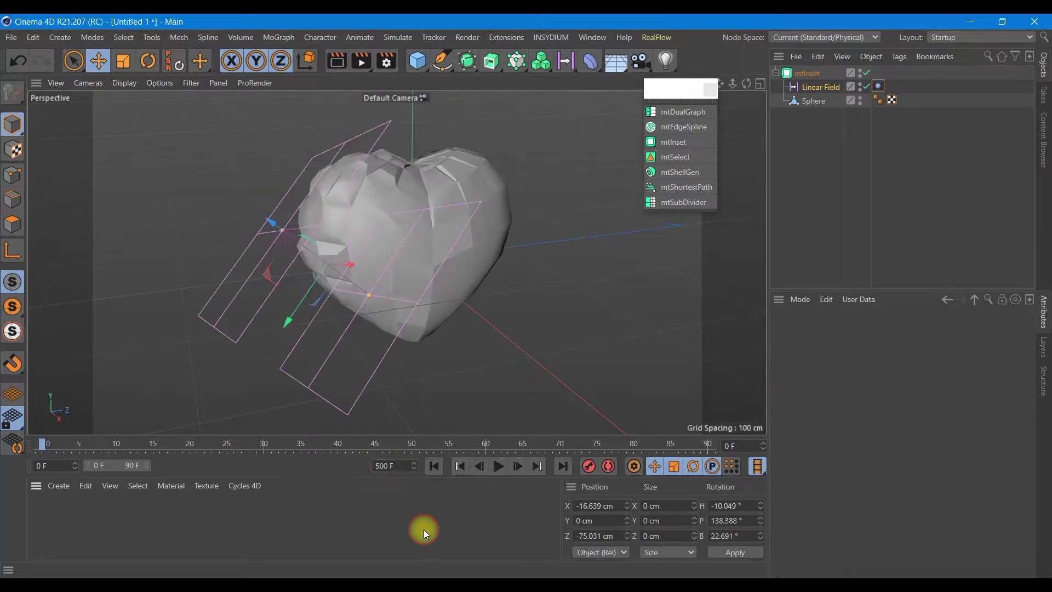
{"action": "left_click_drag", "start_coordinate": [149, 467], "coordinate": [383, 466]}
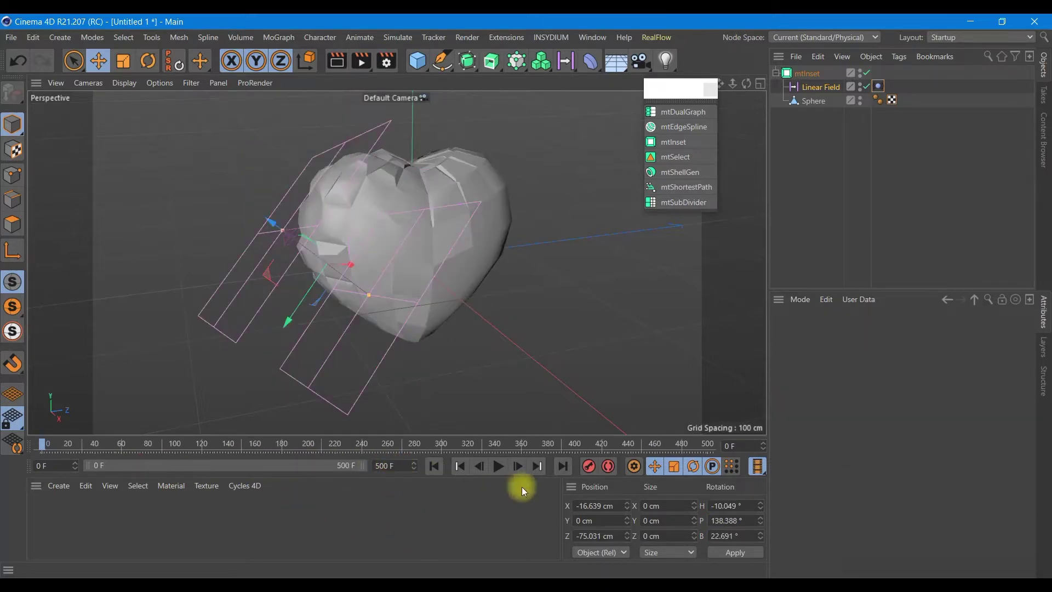
{"action": "left_click", "coordinate": [496, 471]}
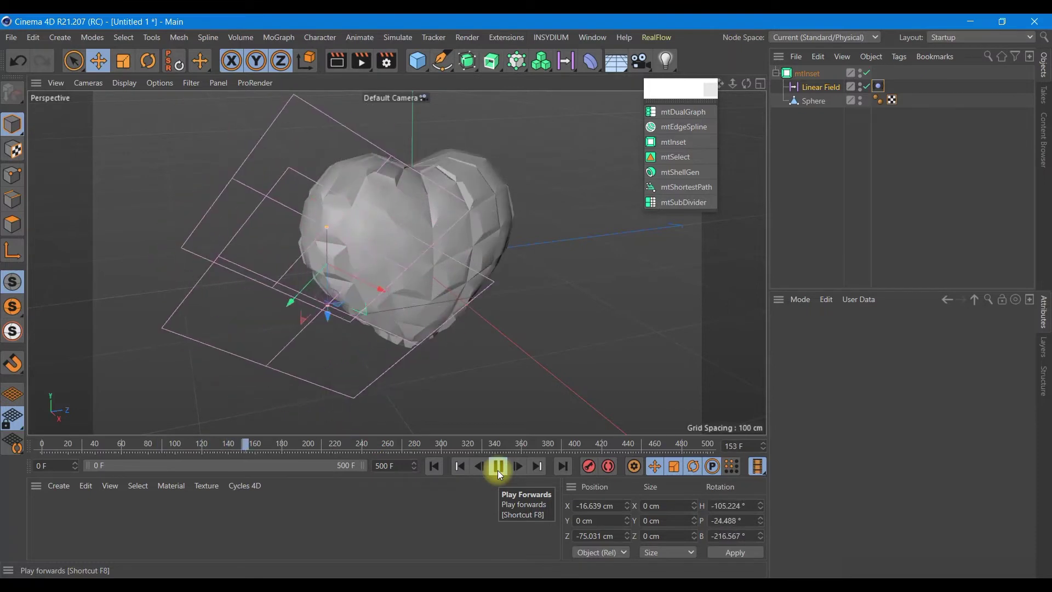
{"action": "left_click", "coordinate": [498, 470]}
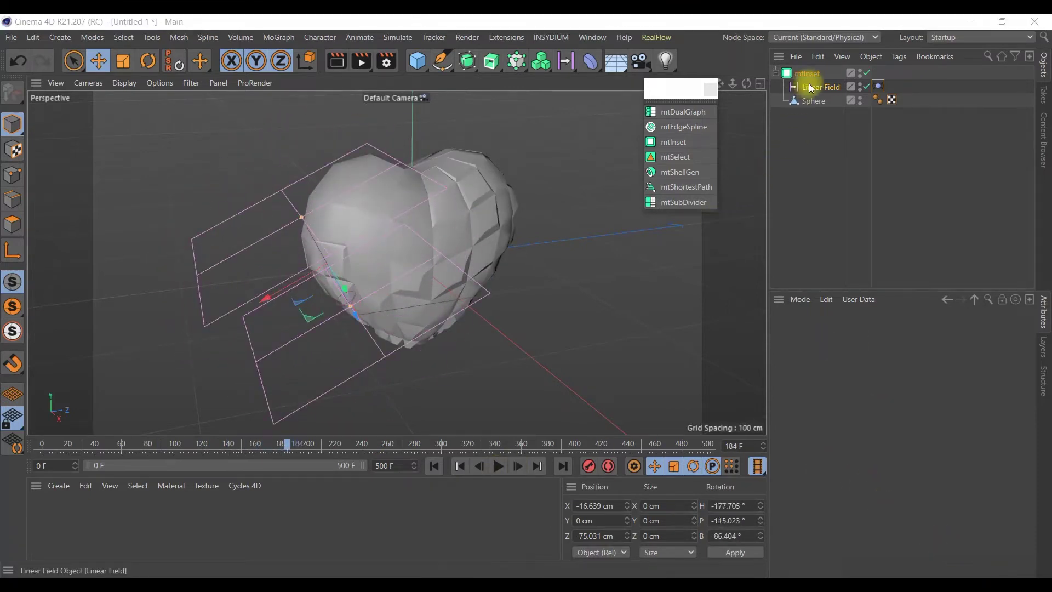
- Move the Linear Field to the top level and add an mtDualGraph object
{"action": "mouse_move", "coordinate": [815, 89]}
{"action": "left_mouse_down"}
{"action": "mouse_move", "coordinate": [810, 69]}
{"action": "mouse_move", "coordinate": [805, 112]}
{"action": "mouse_move", "coordinate": [834, 102]}
{"action": "left_mouse_up"}
{"action": "left_click", "coordinate": [684, 112]}
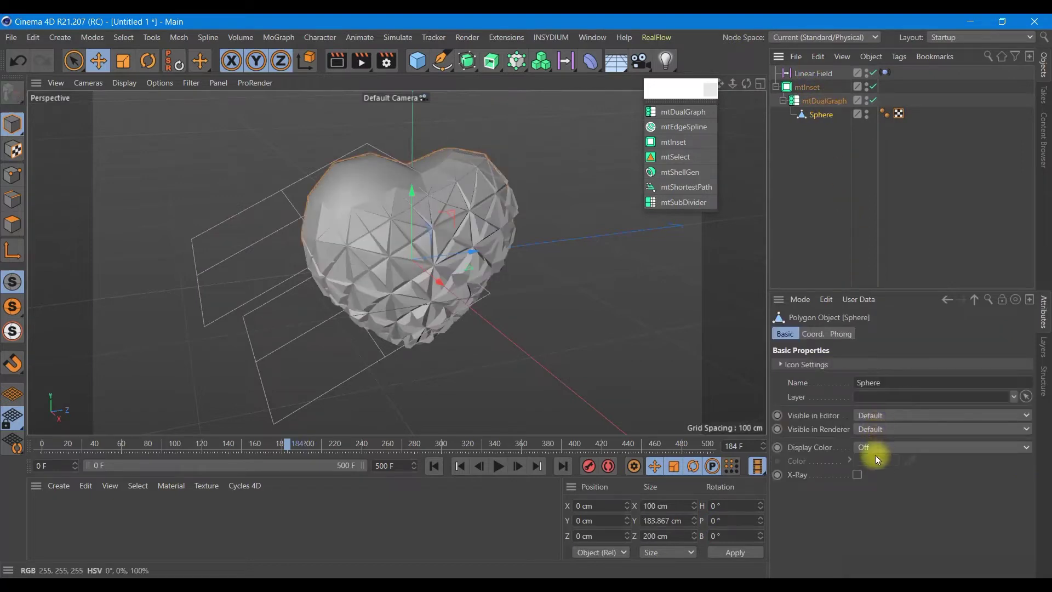
{"action": "left_click", "coordinate": [822, 101]}
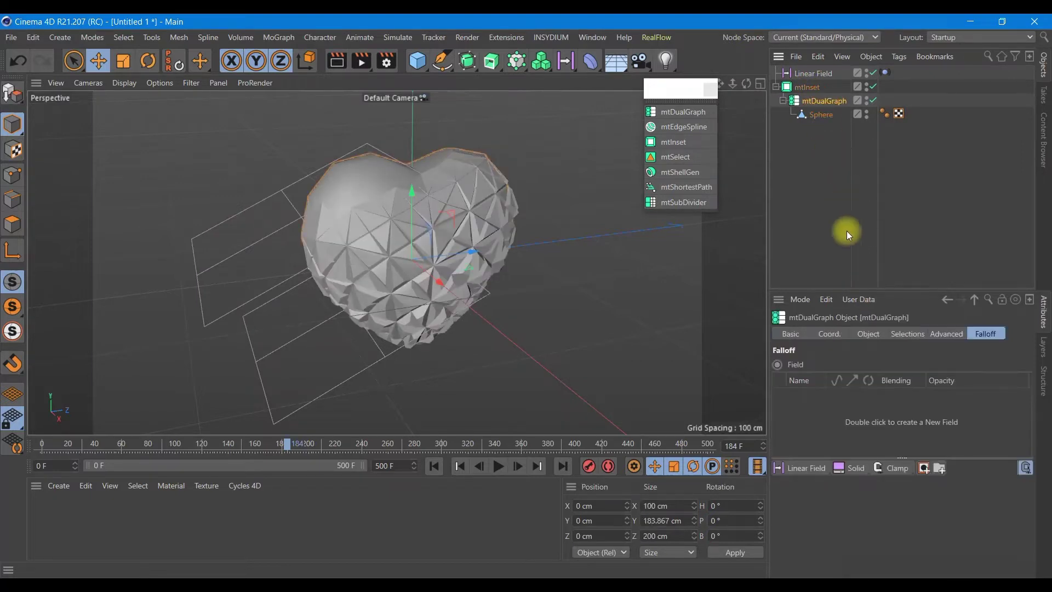
- Add a Subdivision Surface and nest it under mtDualGraph with the Sphere inside
{"action": "left_click_drag", "start_coordinate": [470, 64], "coordinate": [499, 75]}
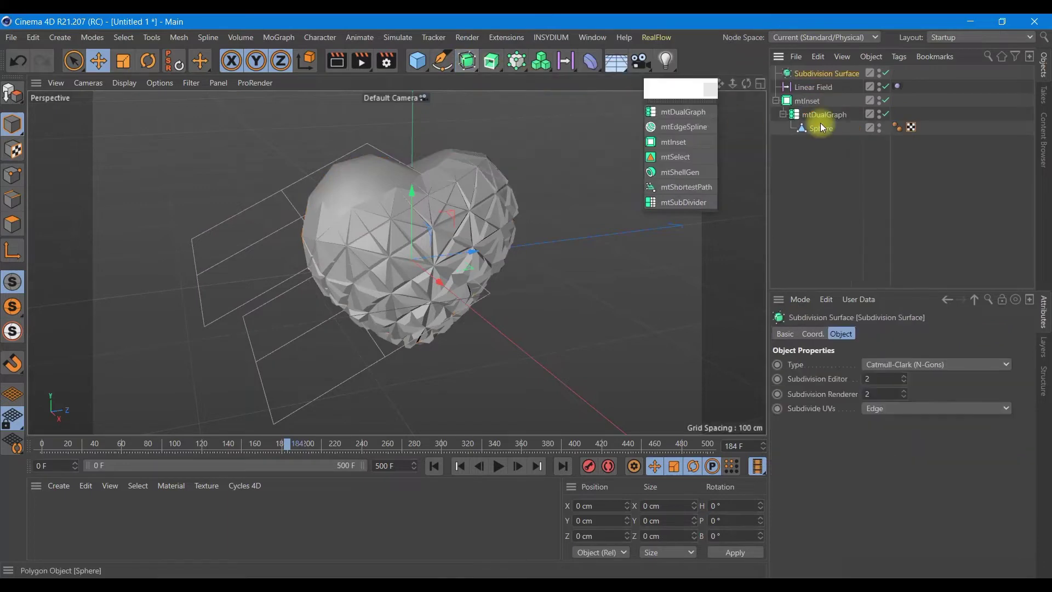
{"action": "mouse_move", "coordinate": [825, 72]}
{"action": "left_mouse_down"}
{"action": "mouse_move", "coordinate": [820, 122]}
{"action": "mouse_move", "coordinate": [834, 118]}
{"action": "left_mouse_up"}
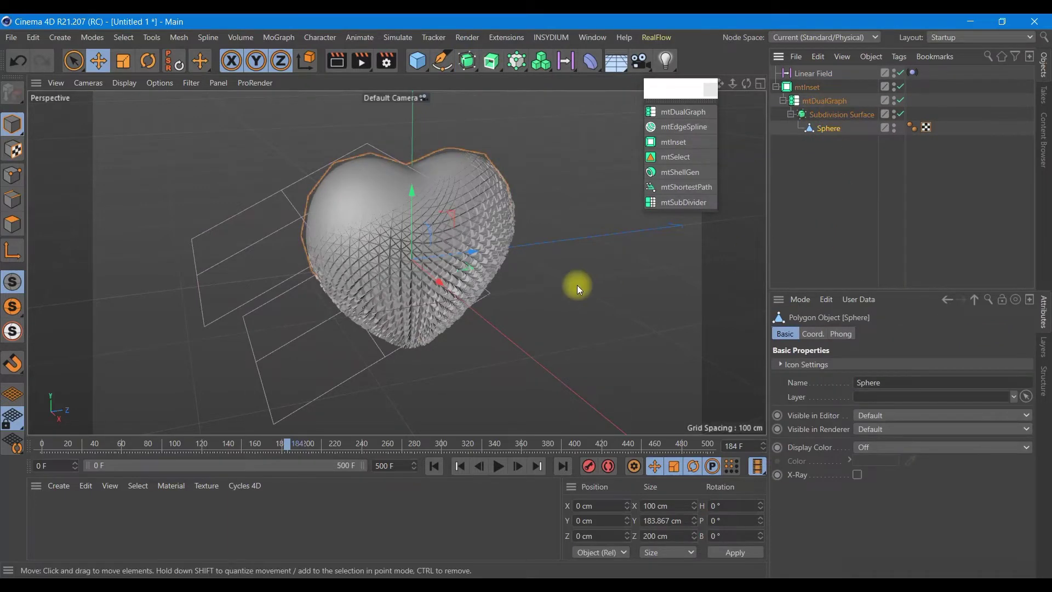
{"action": "scroll", "coordinate": [521, 286], "scroll_direction": "up", "scroll_amount": 2}
{"action": "scroll", "coordinate": [496, 288], "scroll_direction": "up", "scroll_amount": 3}
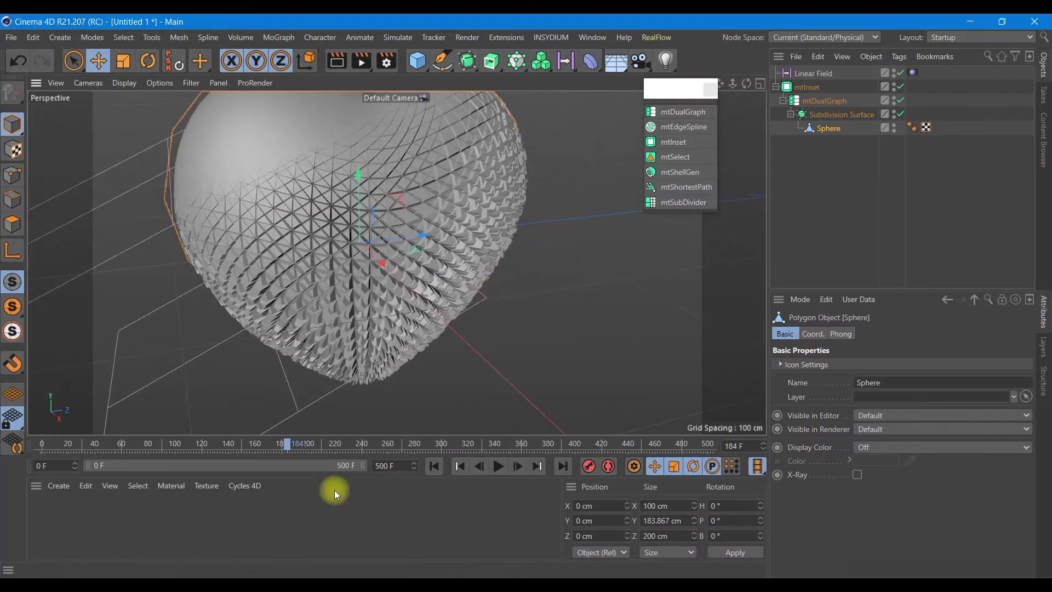
- Play the animation from frame 0 to frame 51 and reselect mtDualGraph
{"action": "left_click", "coordinate": [434, 466]}
{"action": "left_click", "coordinate": [498, 469]}
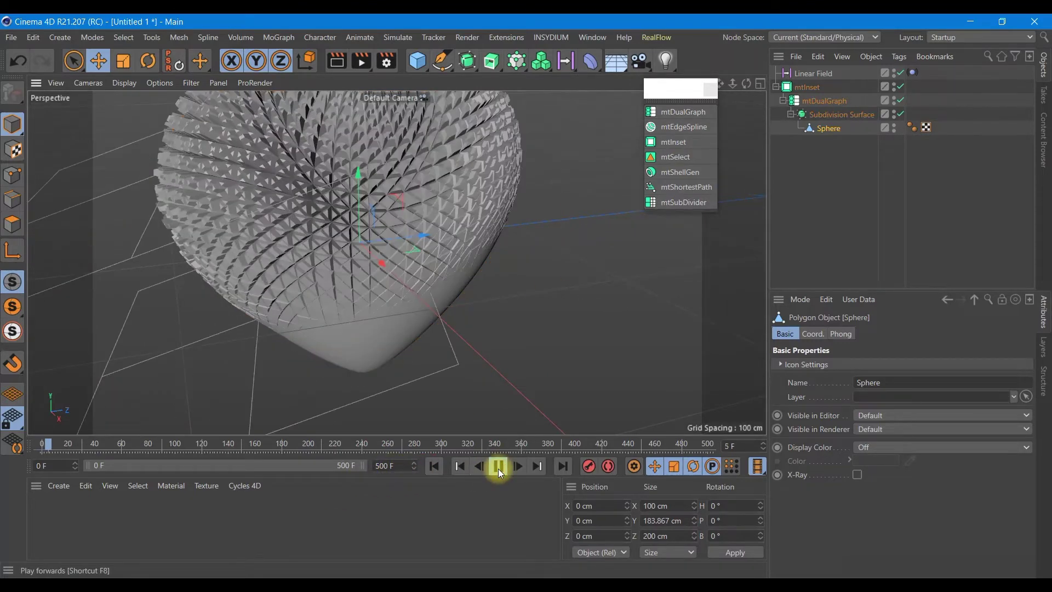
{"action": "left_click", "coordinate": [498, 469]}
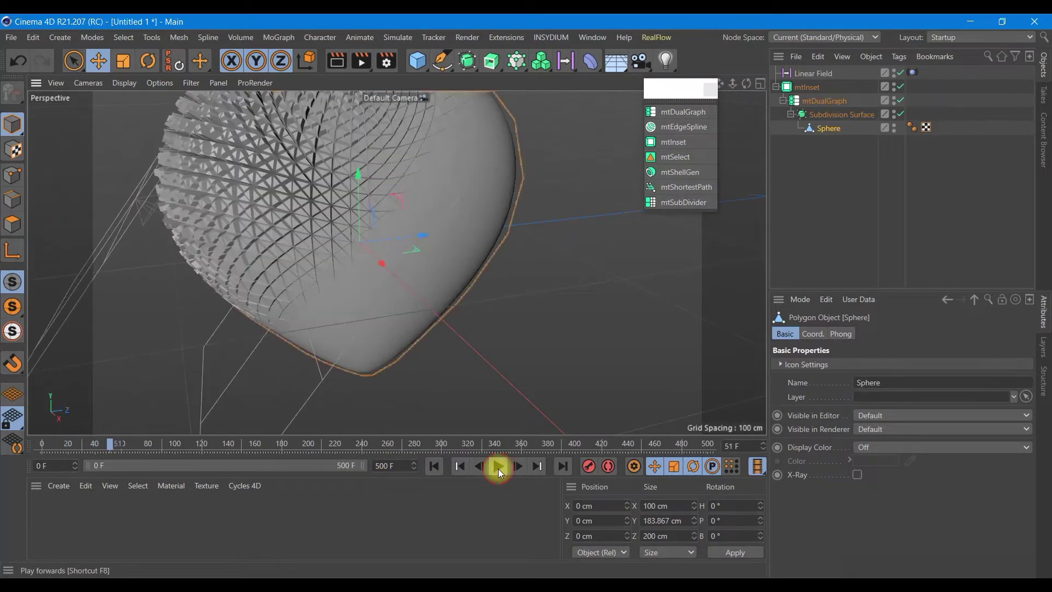
{"action": "left_click", "coordinate": [817, 101]}
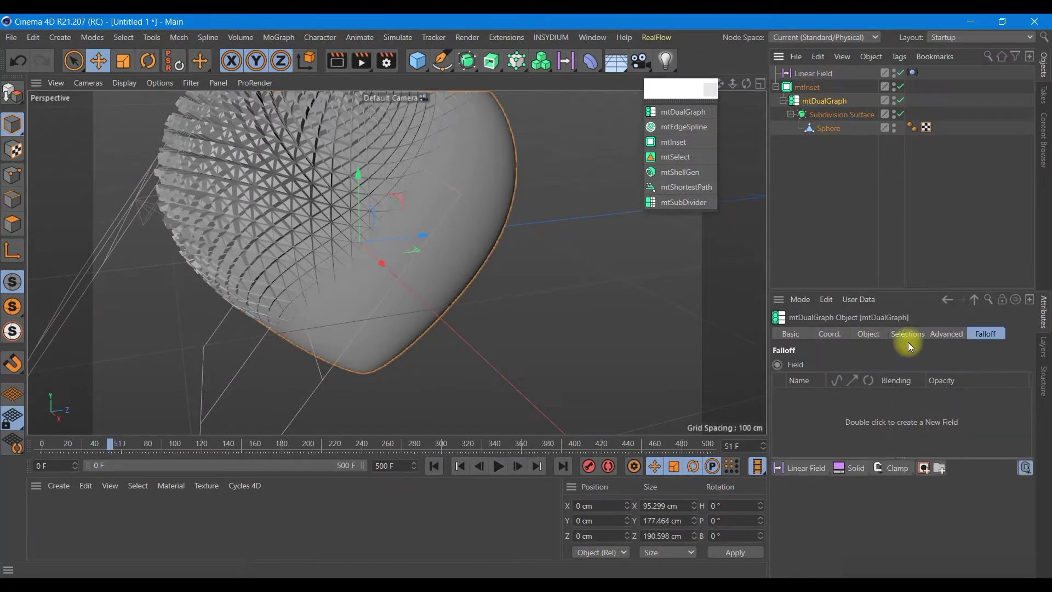
- Set the mtDualGraph type to Triangles after trying Ngons
{"action": "left_click", "coordinate": [940, 334]}
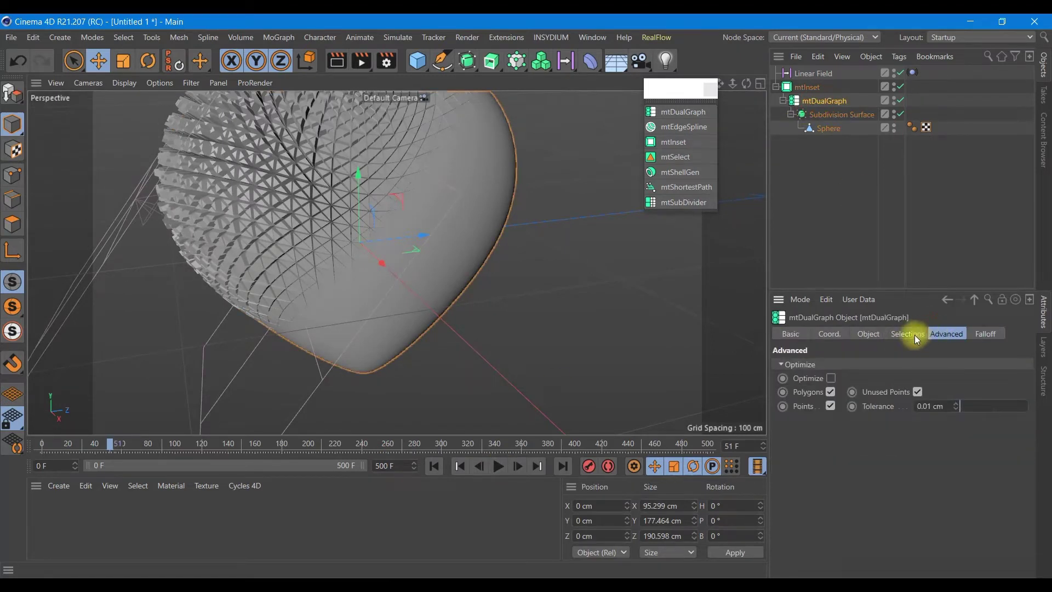
{"action": "left_click", "coordinate": [915, 336]}
{"action": "left_click", "coordinate": [872, 335]}
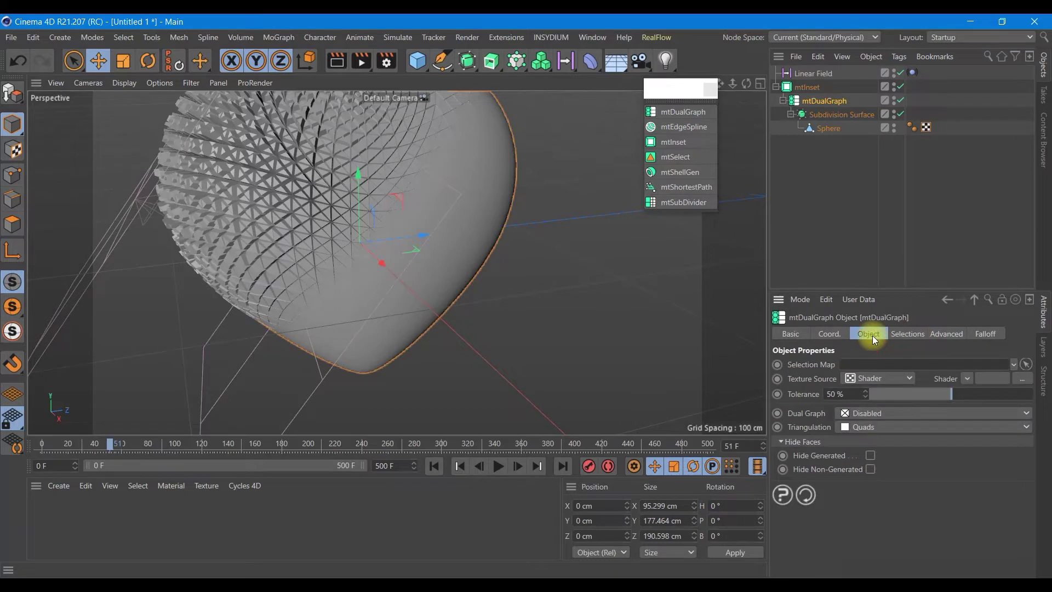
{"action": "left_click", "coordinate": [868, 414]}
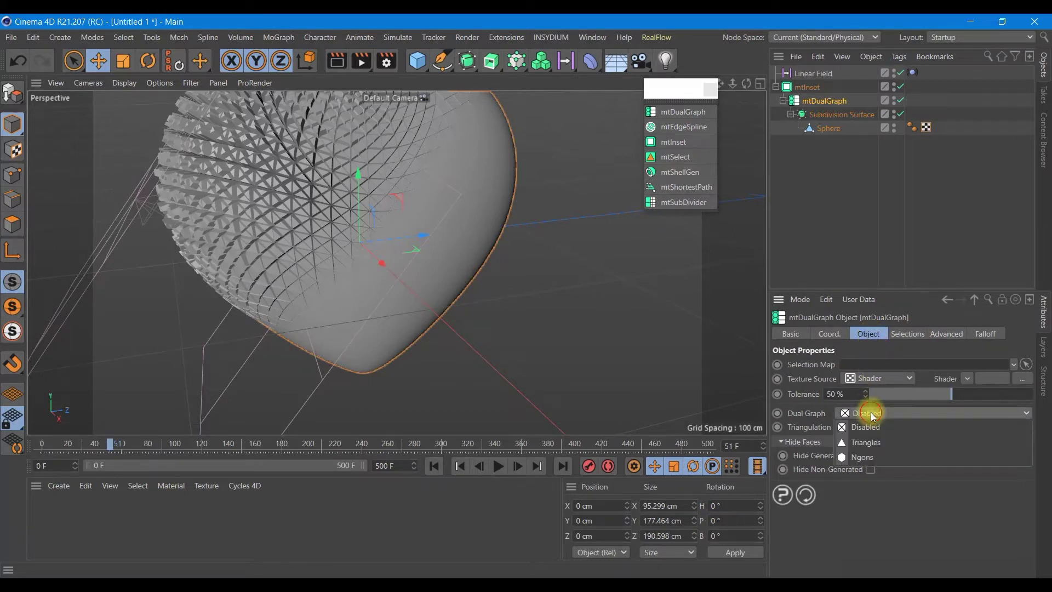
{"action": "left_click", "coordinate": [867, 458]}
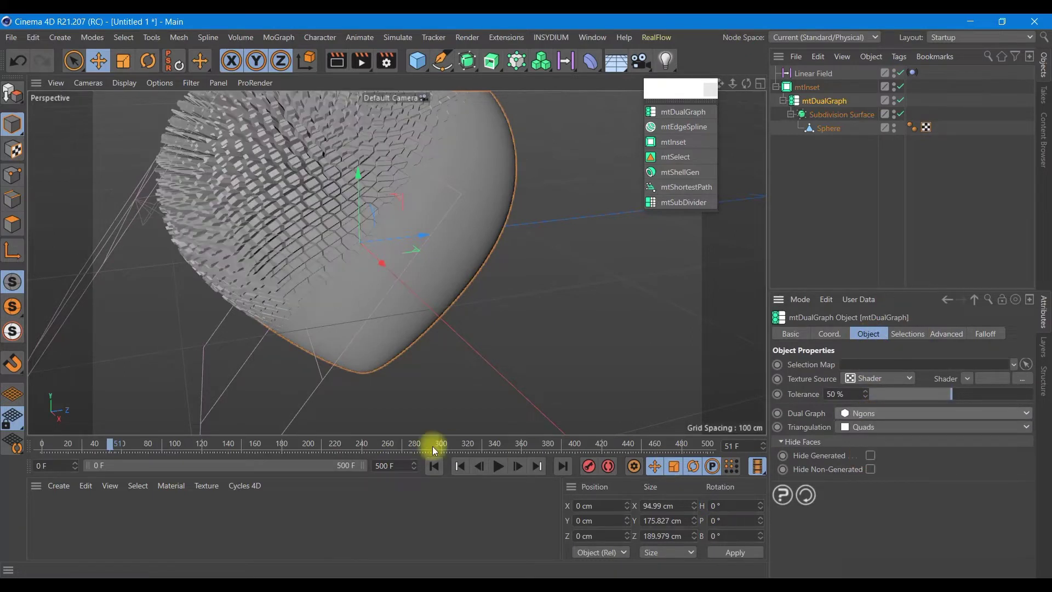
{"action": "left_click", "coordinate": [860, 413]}
{"action": "left_click", "coordinate": [860, 445]}
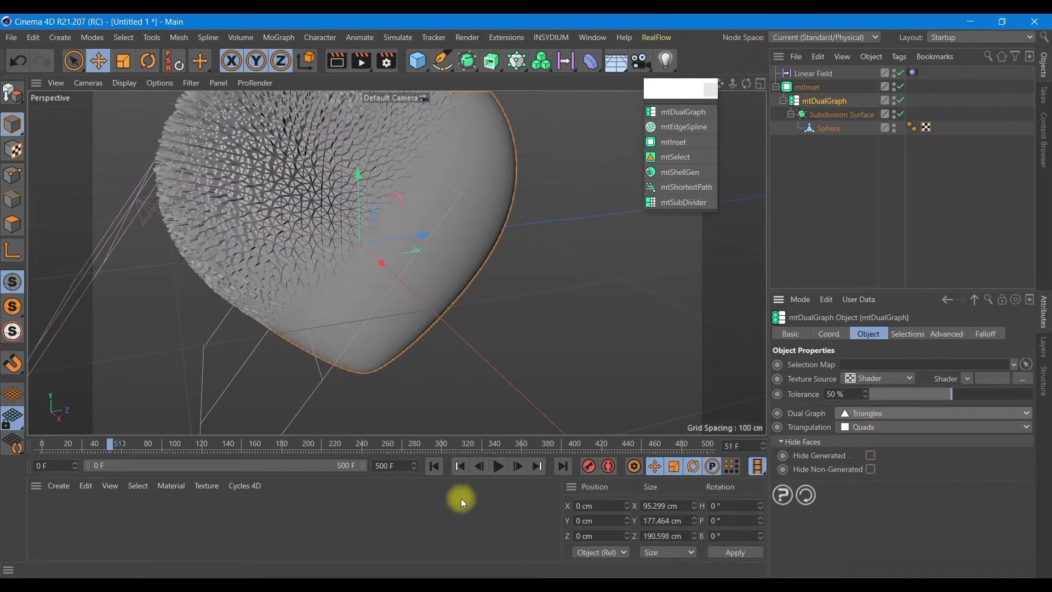
- Replay the animation to frame 29, then orbit, zoom and render a preview of the heart
{"action": "left_click", "coordinate": [434, 466]}
{"action": "left_click", "coordinate": [504, 470]}
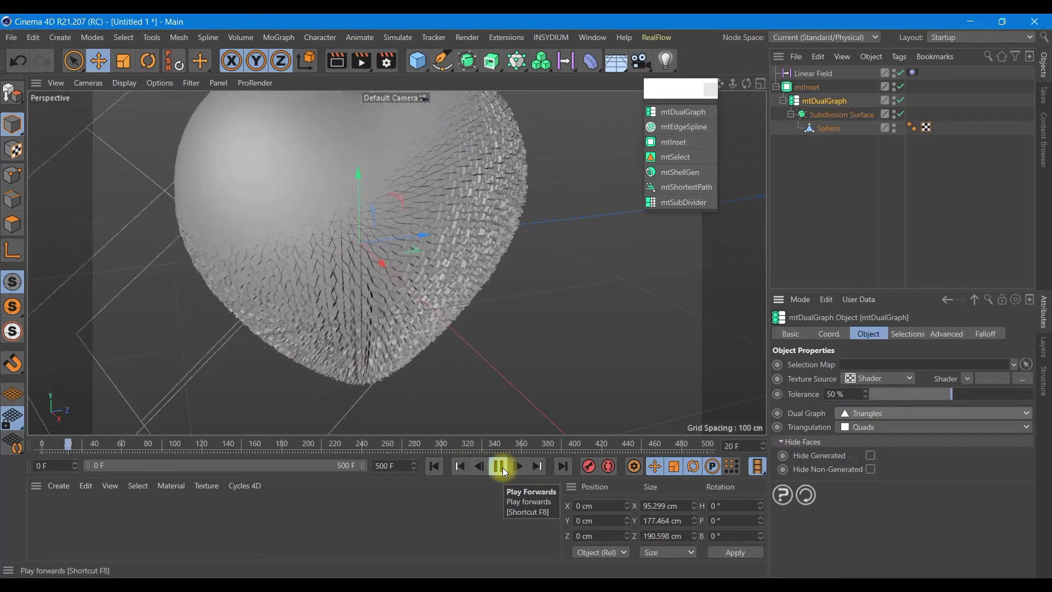
{"action": "left_click", "coordinate": [499, 466]}
{"action": "scroll", "coordinate": [456, 311], "scroll_direction": "down", "scroll_amount": 5}
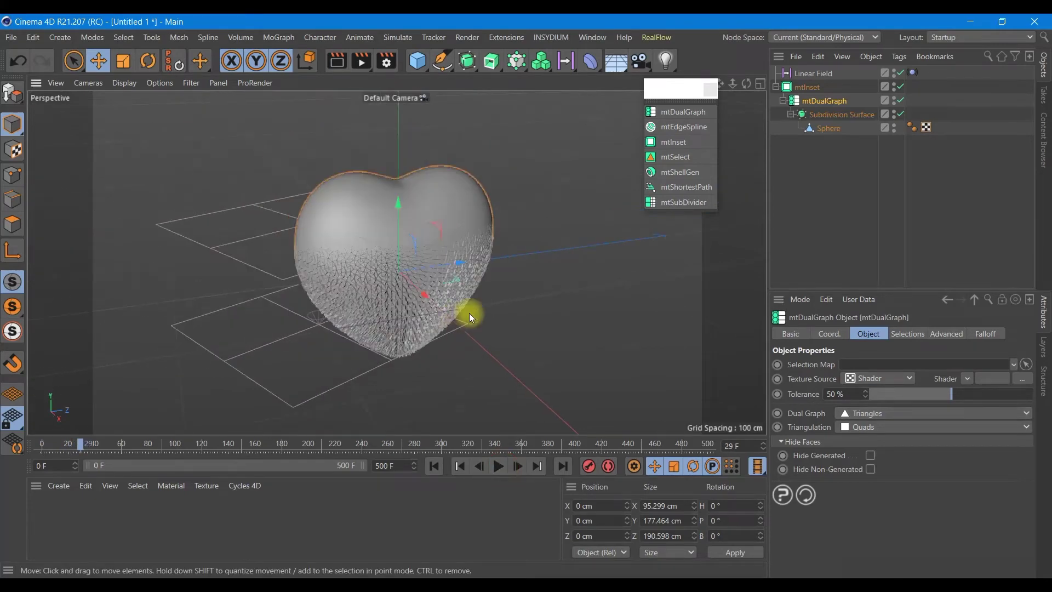
{"action": "left_click_drag", "start_coordinate": [747, 84], "coordinate": [746, 99]}
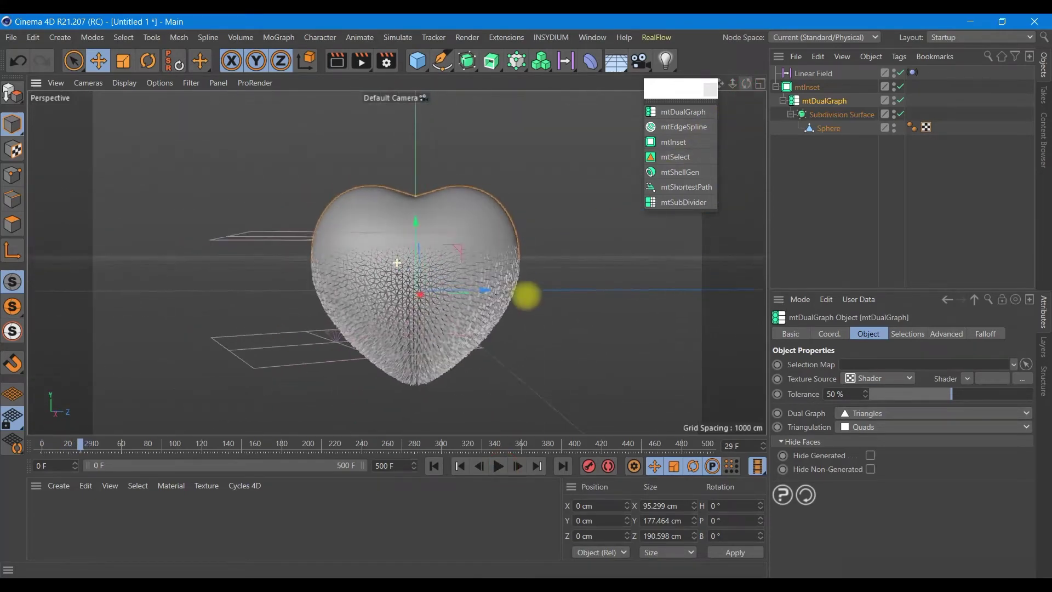
{"action": "left_click", "coordinate": [336, 61]}
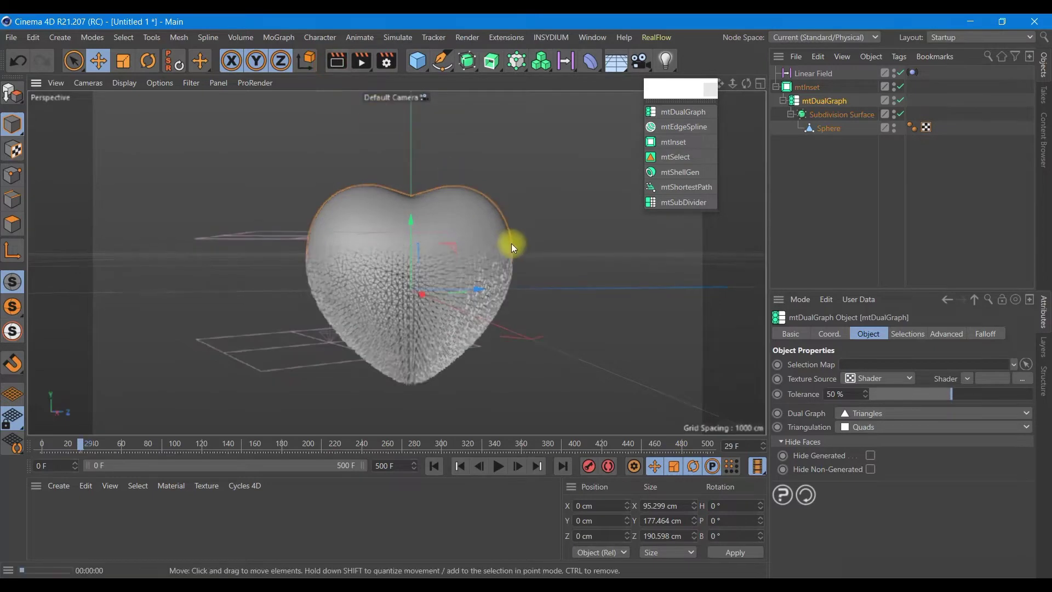
{"action": "scroll", "coordinate": [443, 327], "scroll_direction": "up", "scroll_amount": 2}
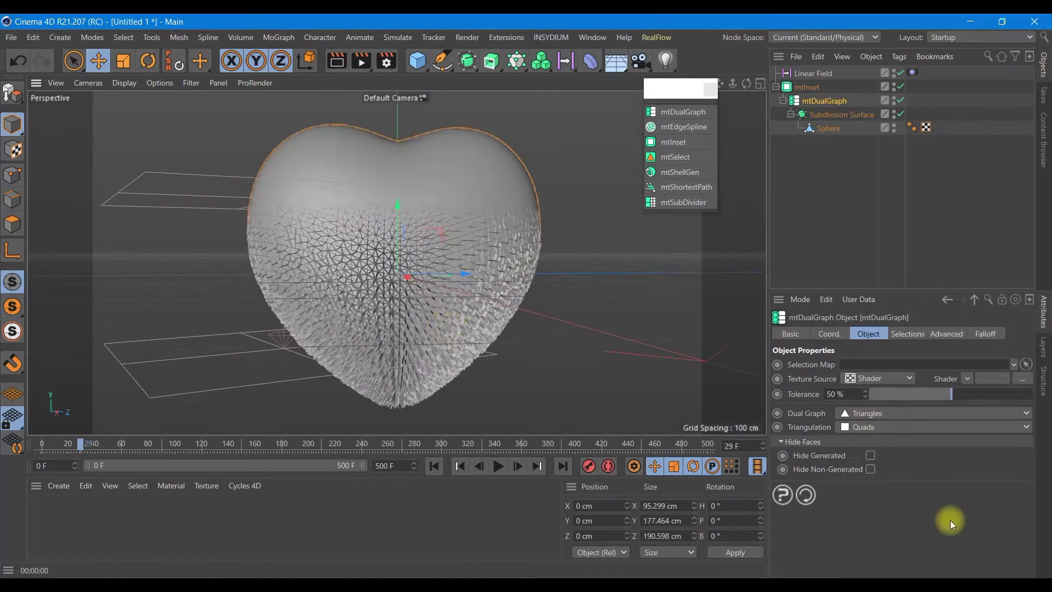
{"action": "left_click", "coordinate": [991, 573]}
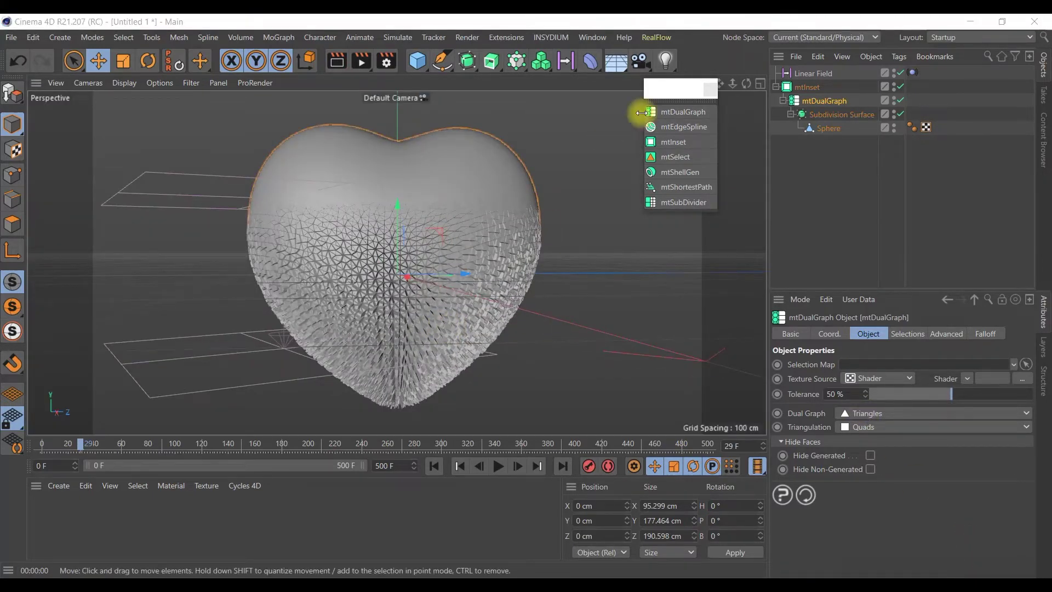
- Add an mtSubDivider above mtDualGraph under mtInset, using a Noise shader source
{"action": "left_click", "coordinate": [683, 203]}
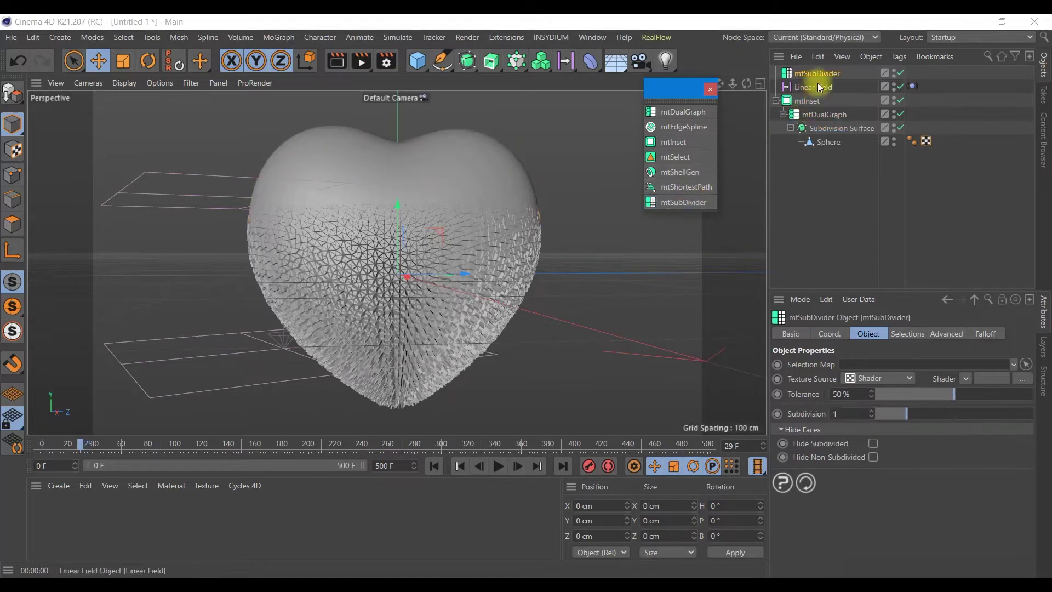
{"action": "mouse_move", "coordinate": [817, 72]}
{"action": "left_mouse_down"}
{"action": "mouse_move", "coordinate": [800, 101]}
{"action": "mouse_move", "coordinate": [825, 103]}
{"action": "left_mouse_up"}
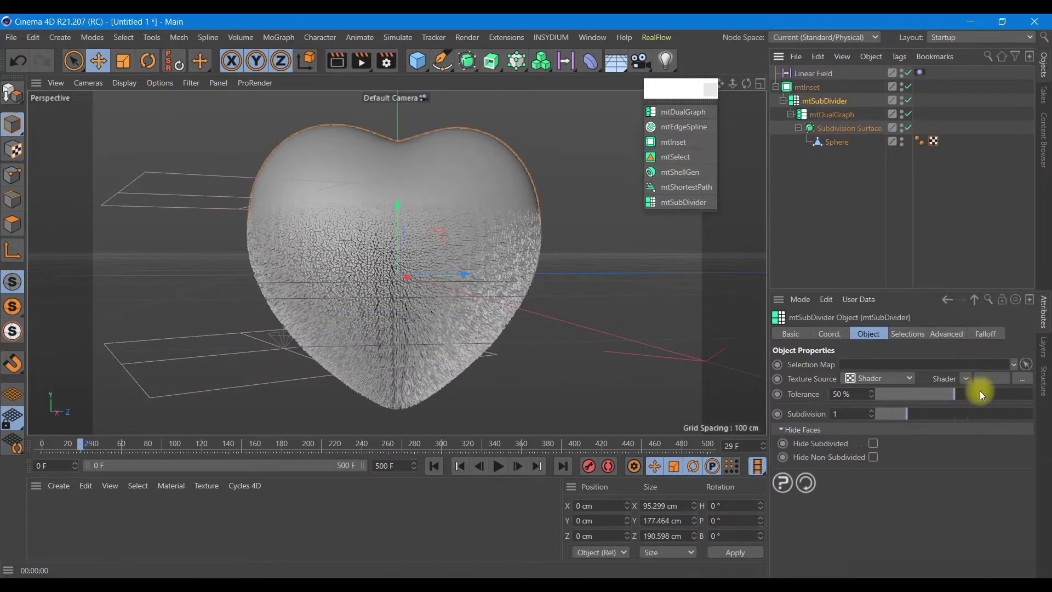
{"action": "left_click", "coordinate": [964, 379]}
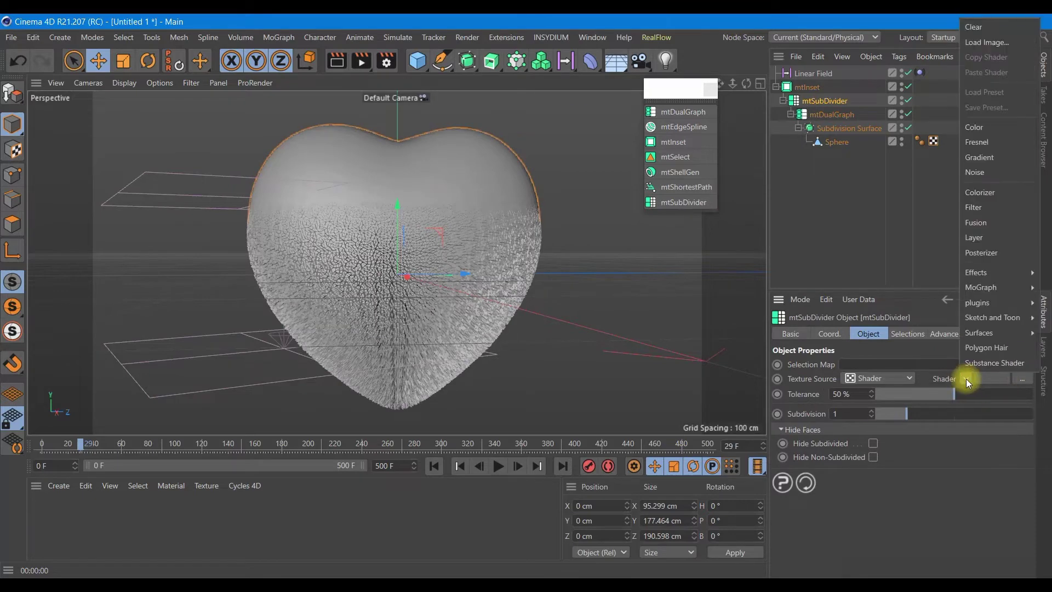
{"action": "left_click", "coordinate": [993, 173]}
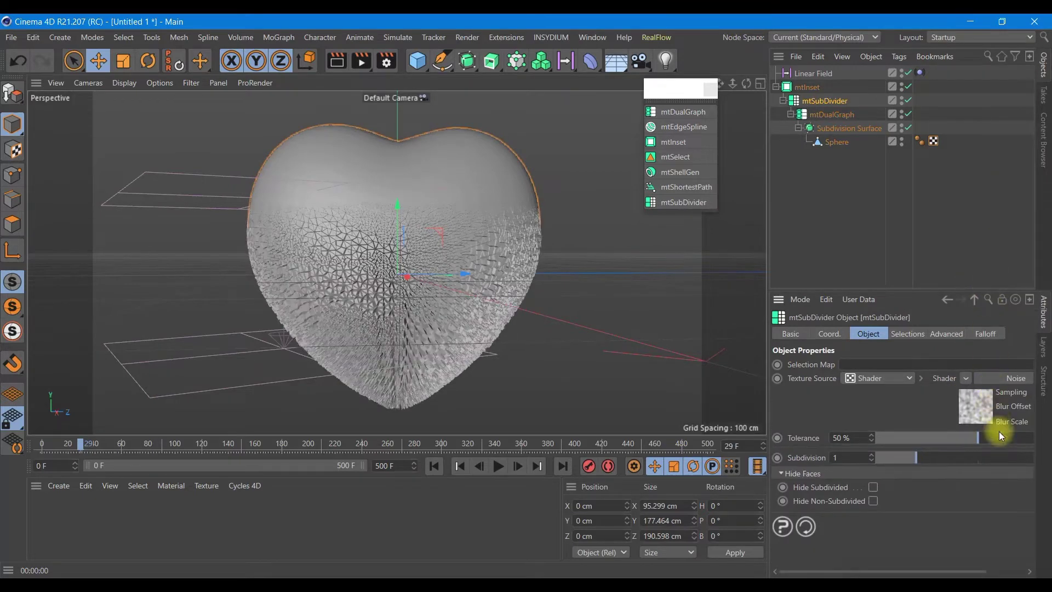
- Set the Noise shader to Naki with 35% Global Scale and 100% contrast
{"action": "left_click", "coordinate": [981, 403]}
{"action": "left_click", "coordinate": [948, 489]}
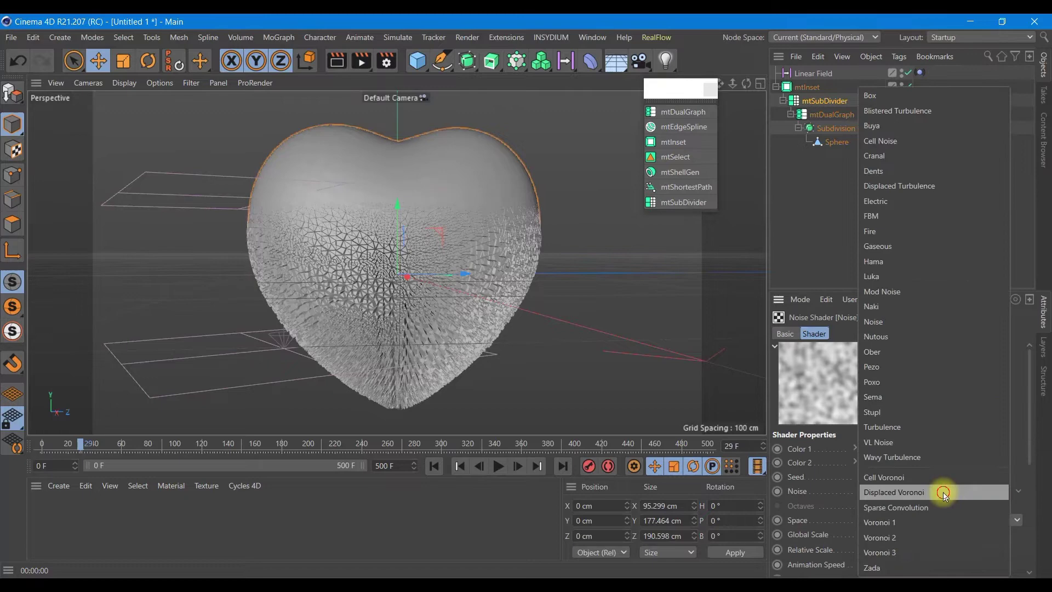
{"action": "left_click", "coordinate": [882, 217]}
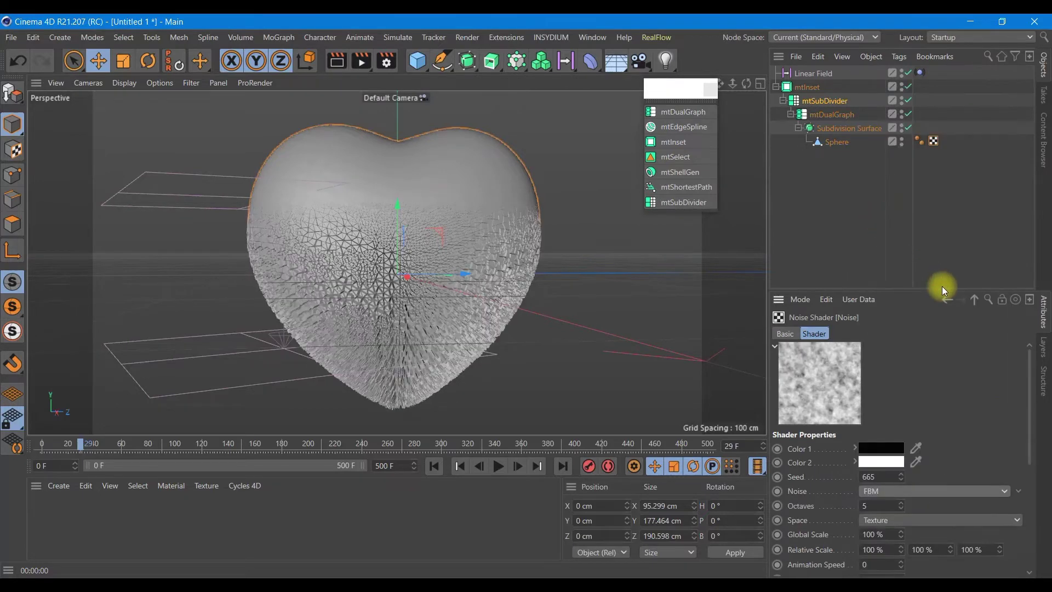
{"action": "left_click", "coordinate": [940, 489]}
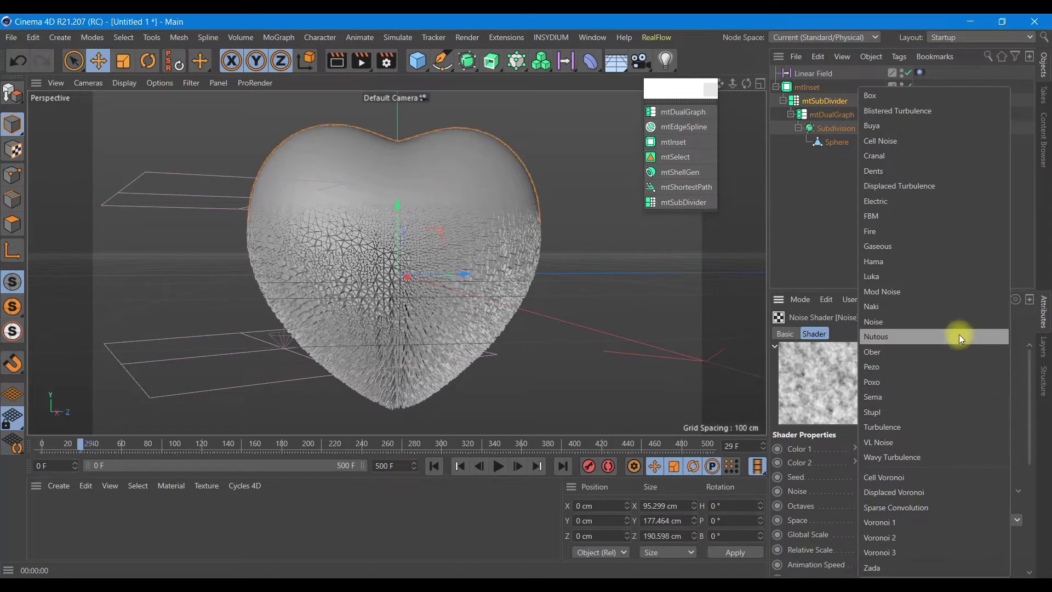
{"action": "left_click", "coordinate": [959, 308]}
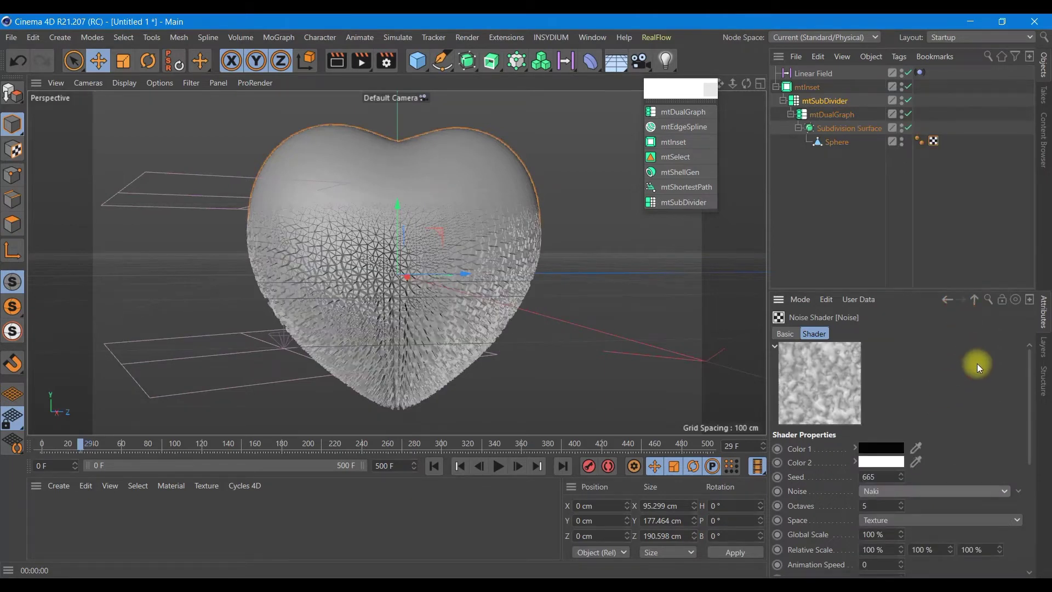
{"action": "double_click", "coordinate": [874, 534]}
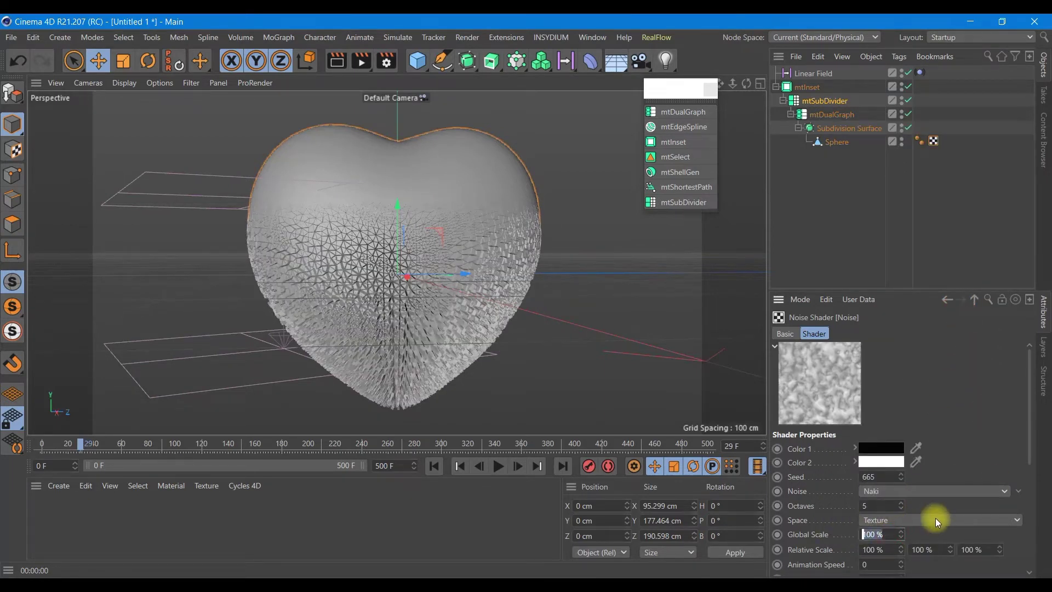
{"action": "type", "text": "35"}
{"action": "key", "text": "Return"}
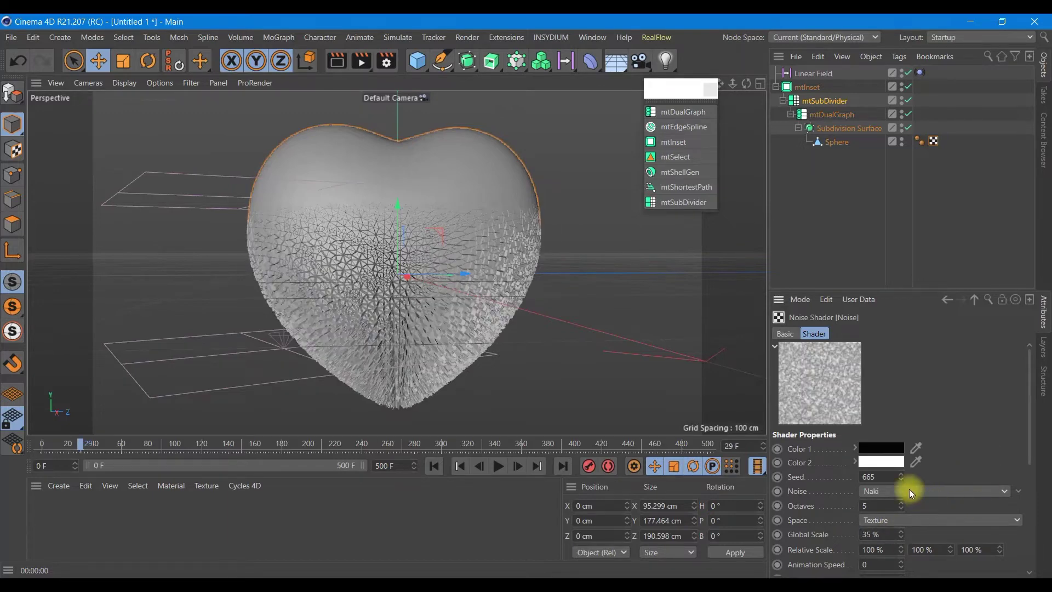
{"action": "scroll", "coordinate": [1030, 477], "scroll_direction": "down", "scroll_amount": 5}
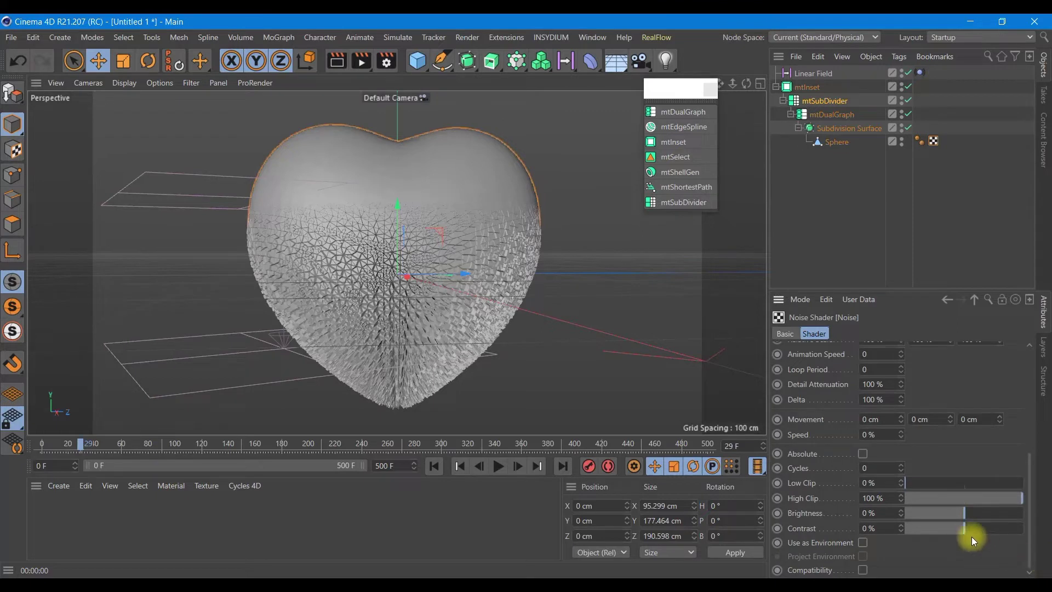
{"action": "left_click_drag", "start_coordinate": [973, 528], "coordinate": [1016, 527]}
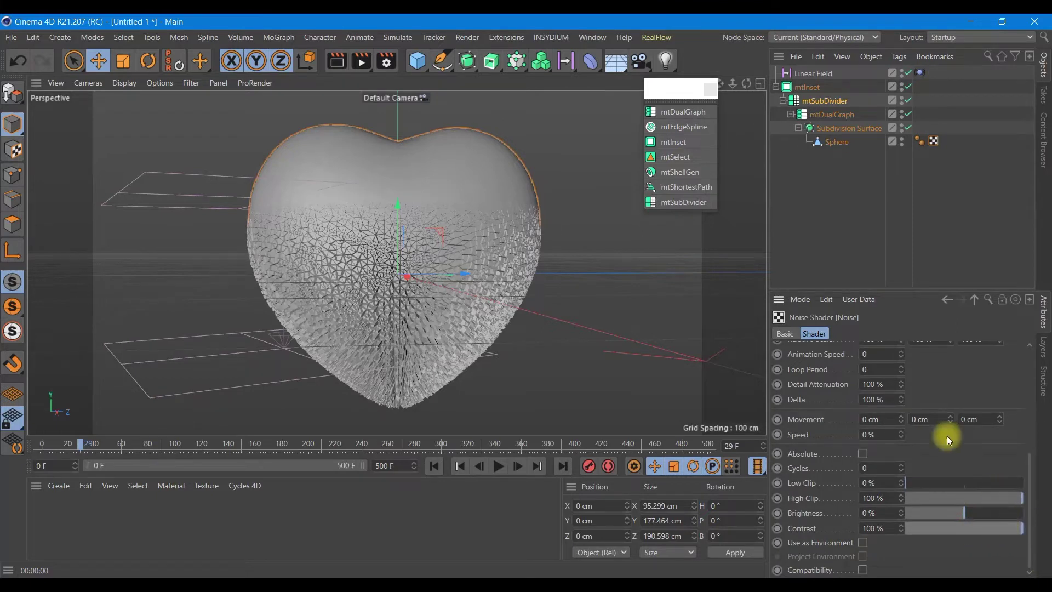
- Play the animation from frame 0 and stop at frame 21
{"action": "left_click", "coordinate": [435, 465]}
{"action": "left_click", "coordinate": [498, 467]}
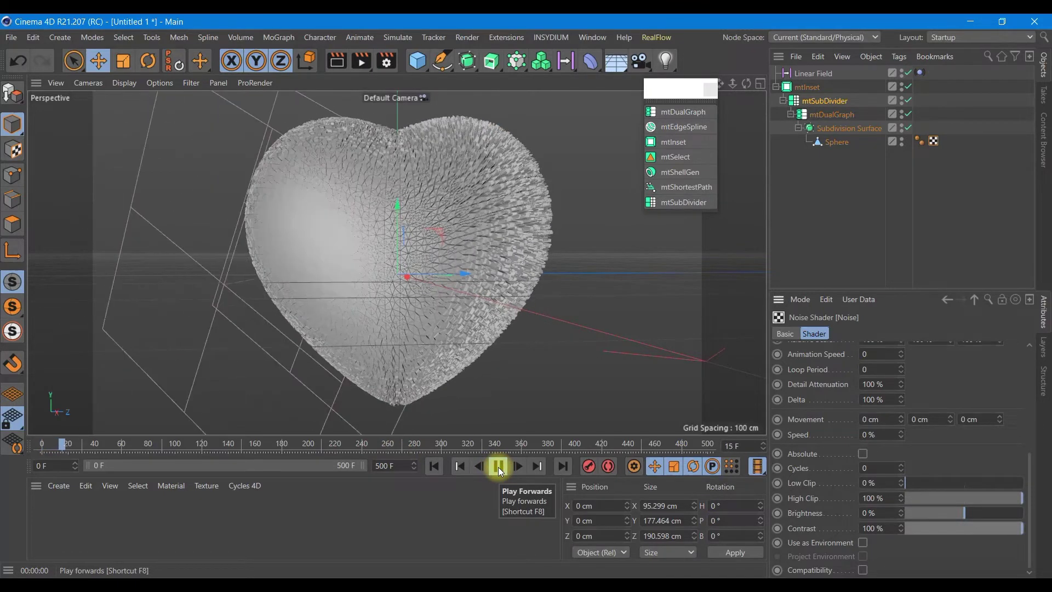
{"action": "left_click", "coordinate": [498, 467]}
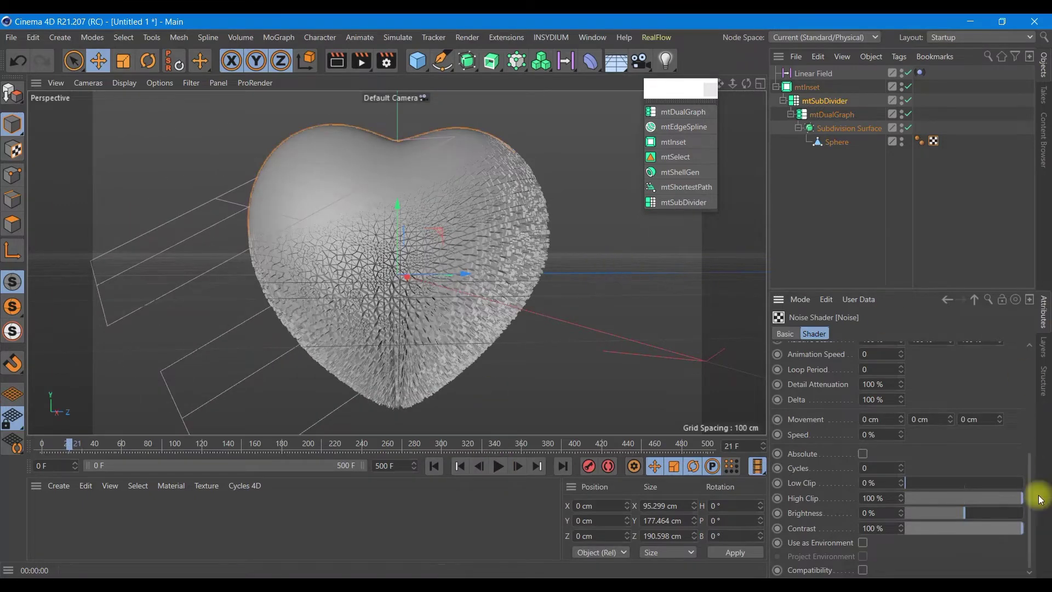
- Nest the mtInset stack under a new mtInset.1 with 27% amount, offset 2, variations 20% and 10%
{"action": "left_click", "coordinate": [675, 143]}
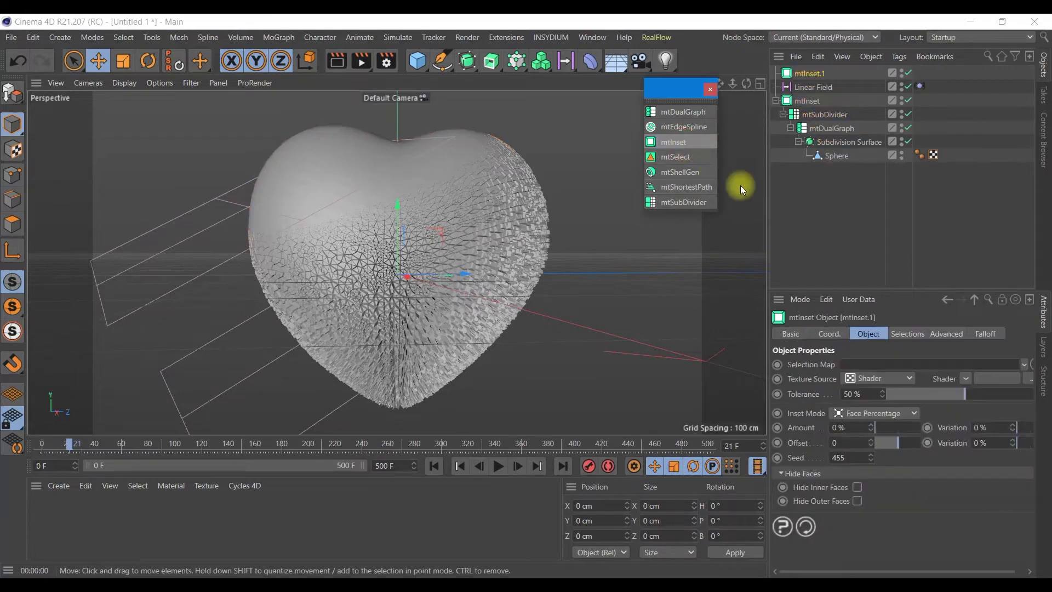
{"action": "left_click_drag", "start_coordinate": [813, 76], "coordinate": [813, 77]}
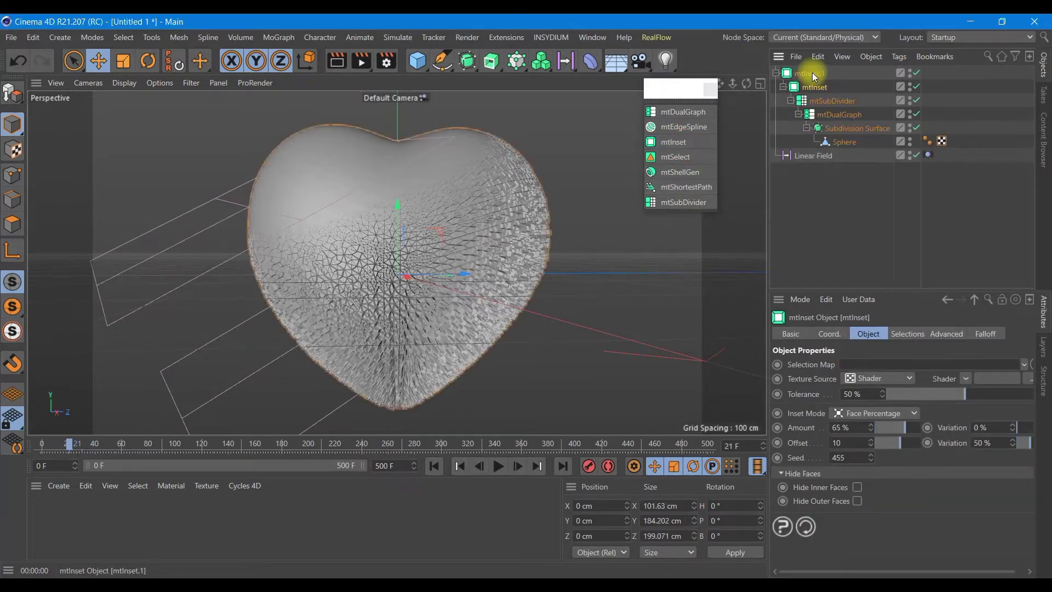
{"action": "double_click", "coordinate": [844, 428]}
{"action": "type", "text": "2"}
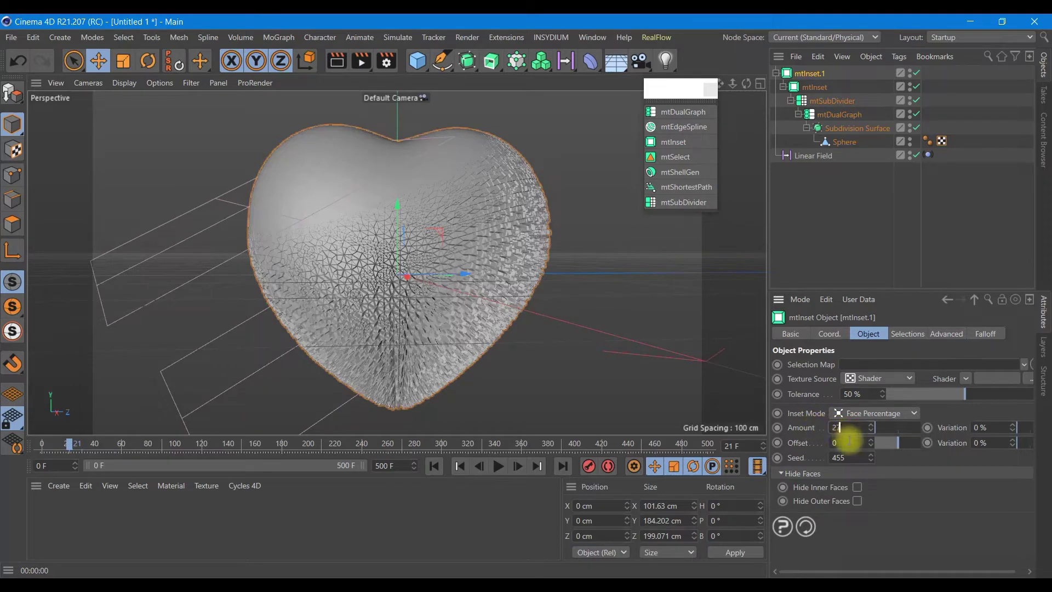
{"action": "key", "text": "Tab"}
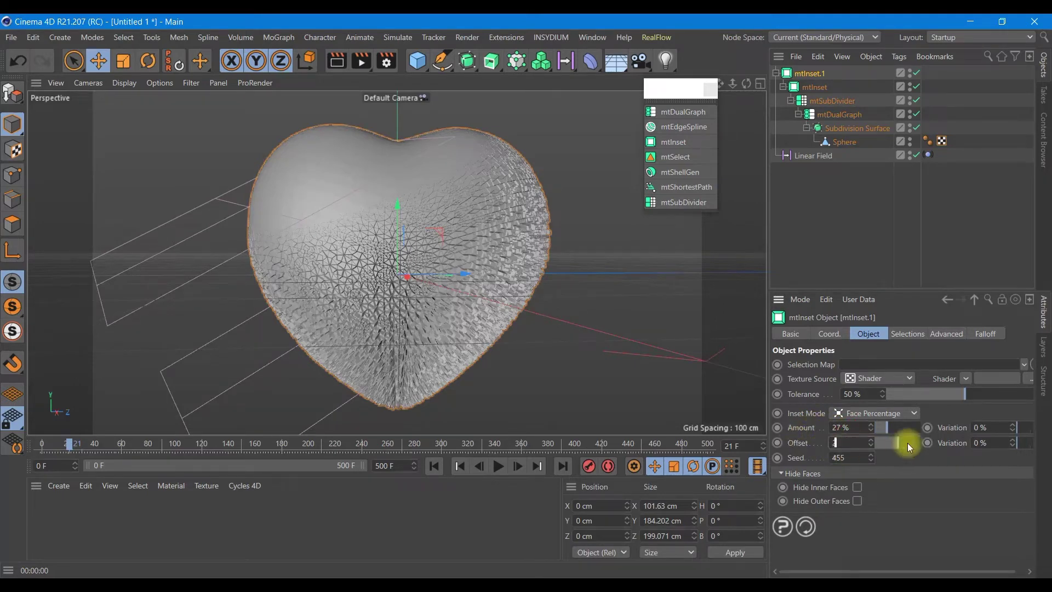
{"action": "double_click", "coordinate": [986, 427]}
{"action": "type", "text": "20"}
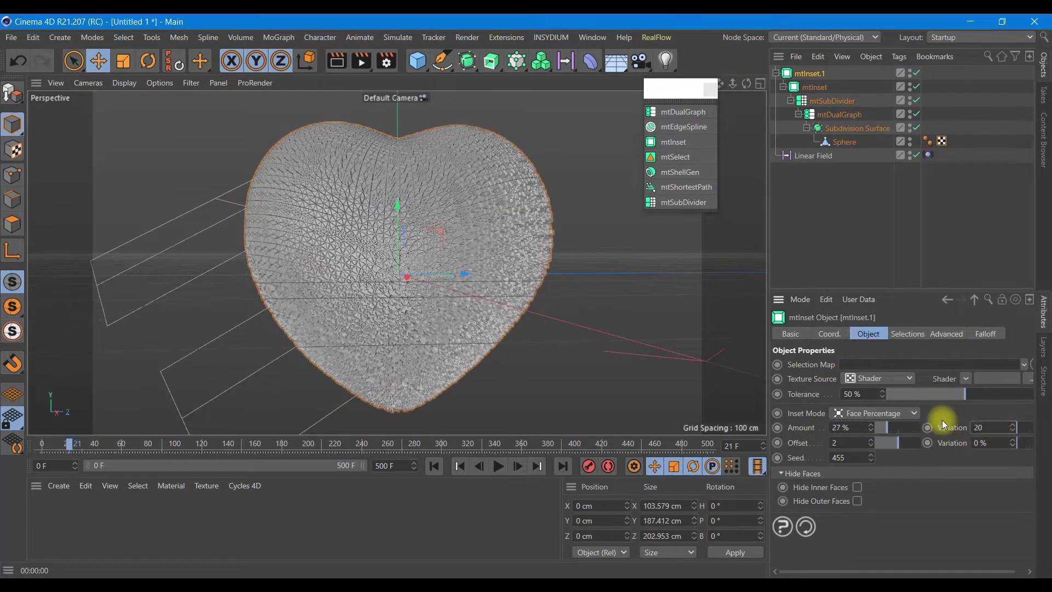
{"action": "double_click", "coordinate": [1001, 443]}
{"action": "type", "text": "10"}
{"action": "key", "text": "Return"}
- Set the Linear Field length to 30 cm
{"action": "left_click", "coordinate": [795, 156]}
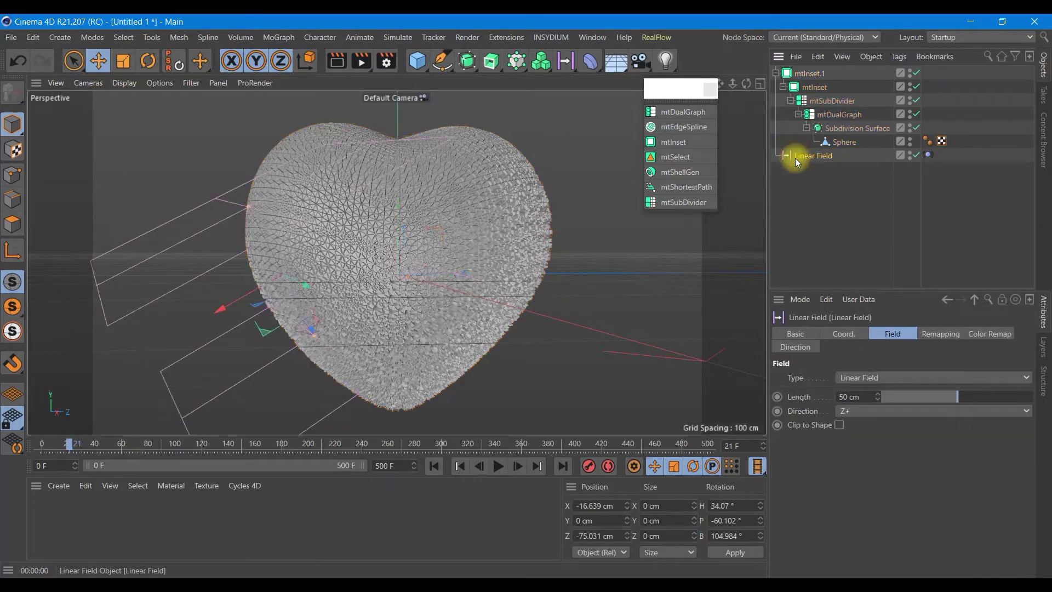
{"action": "left_click", "coordinate": [847, 396]}
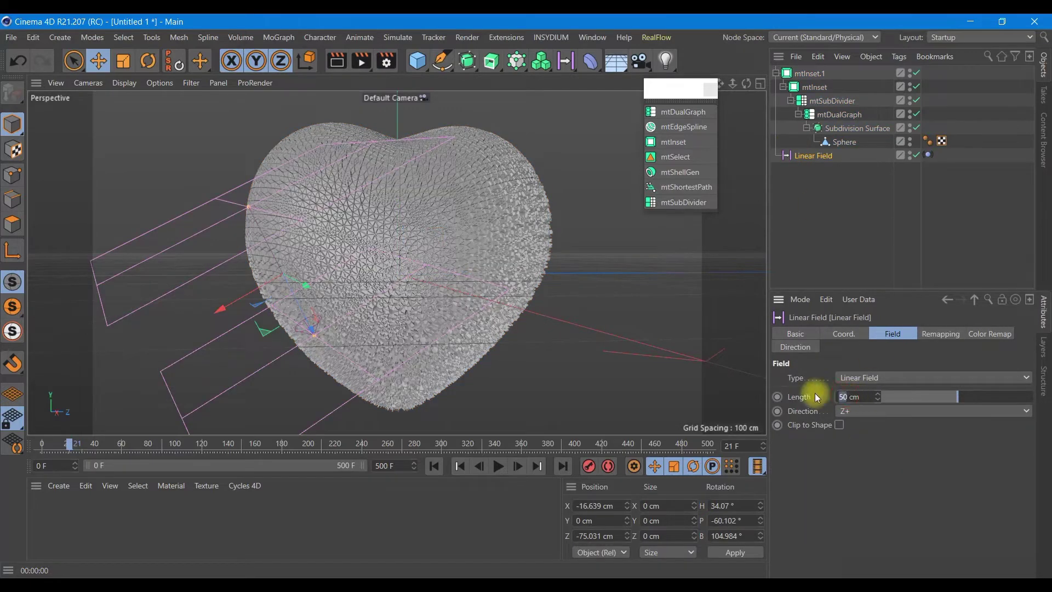
{"action": "key", "text": "BackSpace"}
{"action": "type", "text": "3"}
{"action": "key", "text": "Return"}
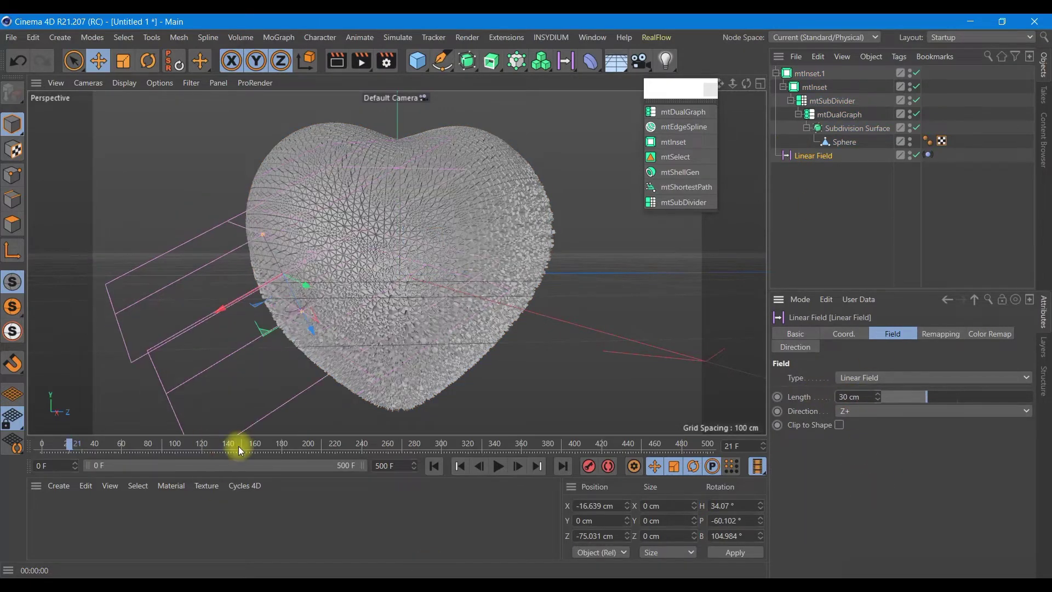
- Play the inset growth from the start, stop at frame 21, and render the viewport
{"action": "left_click", "coordinate": [429, 467]}
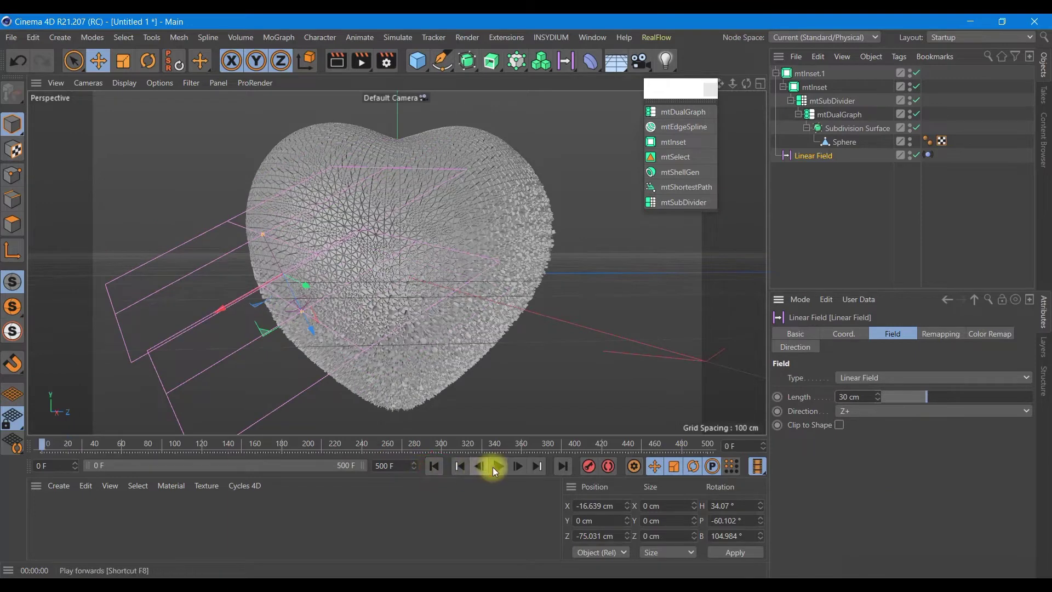
{"action": "left_click", "coordinate": [498, 467]}
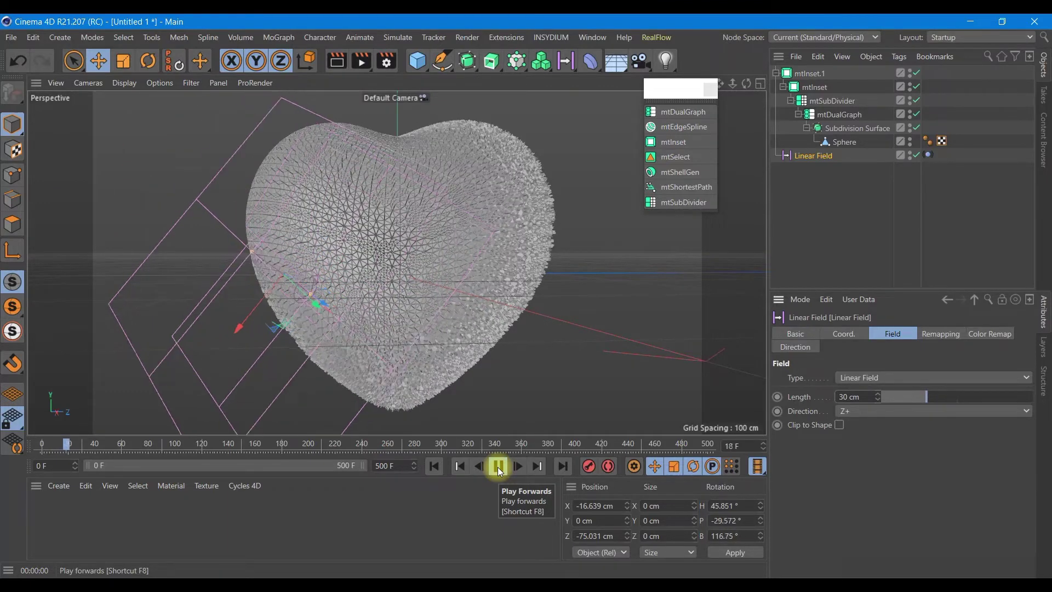
{"action": "left_click", "coordinate": [497, 467]}
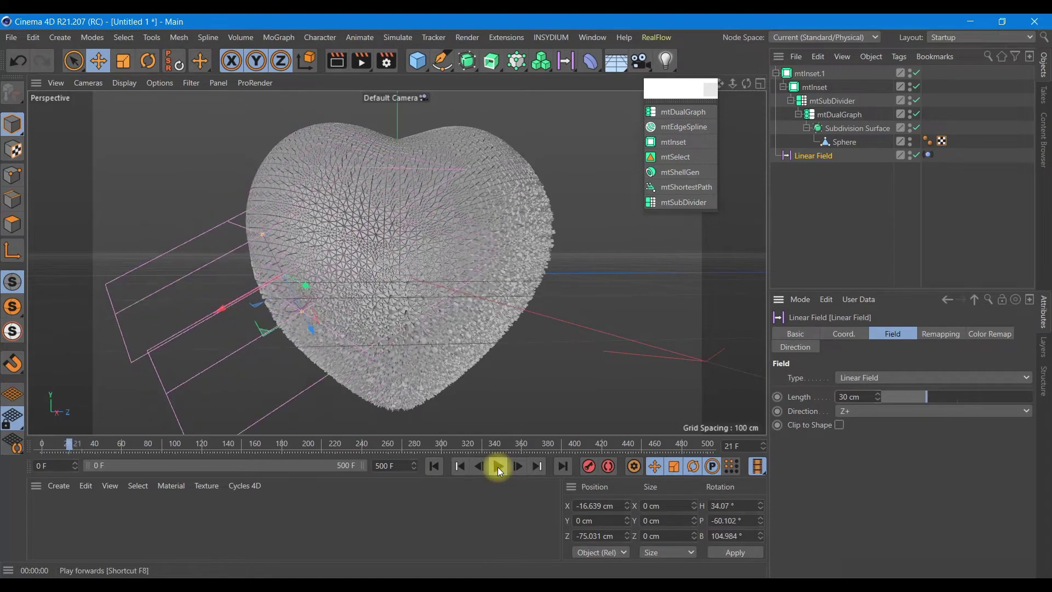
{"action": "left_click", "coordinate": [338, 62]}
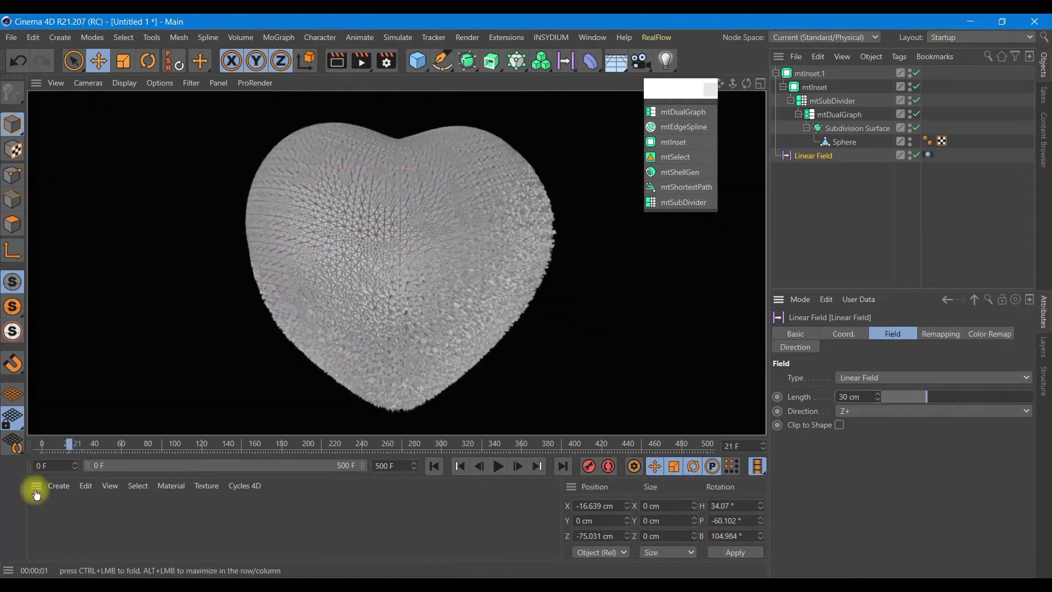
- Create a new material named Mat with a saturated red colour (98% saturation)
{"action": "left_click", "coordinate": [55, 486]}
{"action": "left_click", "coordinate": [243, 365]}
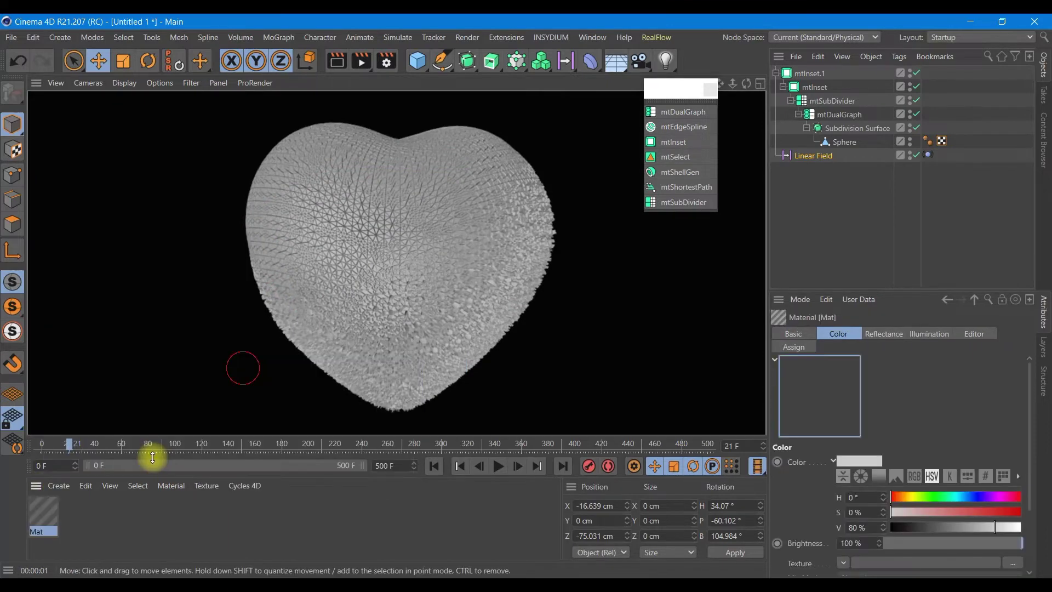
{"action": "double_click", "coordinate": [40, 515]}
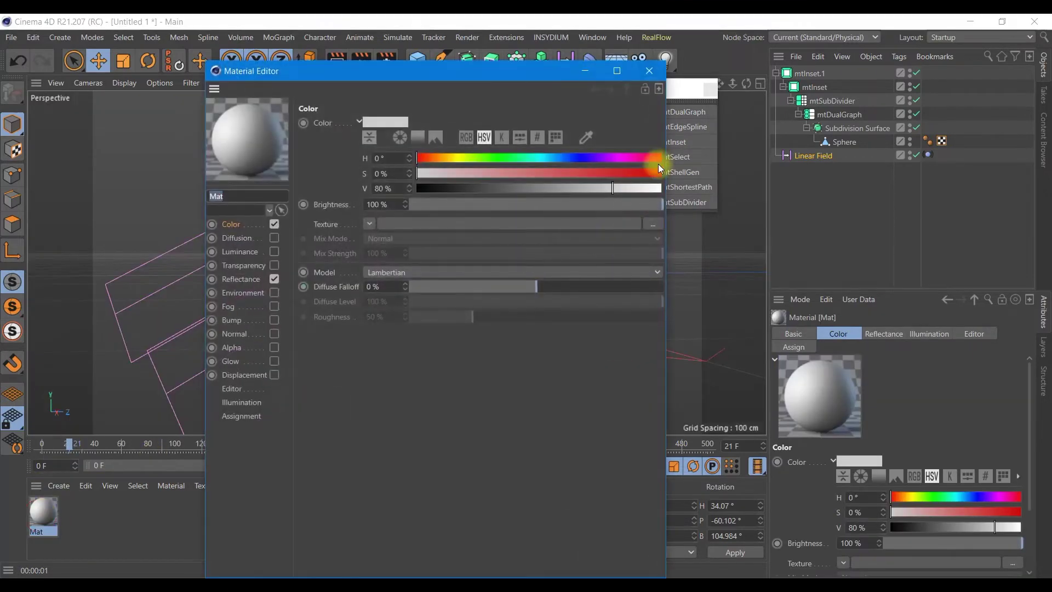
{"action": "left_click", "coordinate": [657, 174]}
- Give Mat a Beckmann reflectance layer at 31% brightness
{"action": "left_click", "coordinate": [247, 279]}
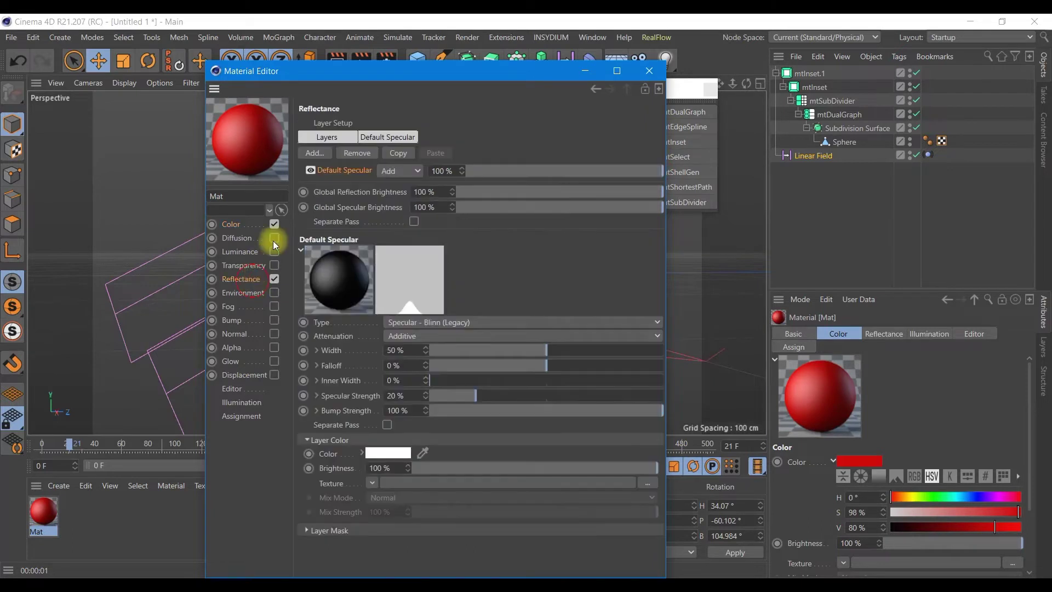
{"action": "left_click", "coordinate": [315, 153]}
{"action": "left_click", "coordinate": [361, 155]}
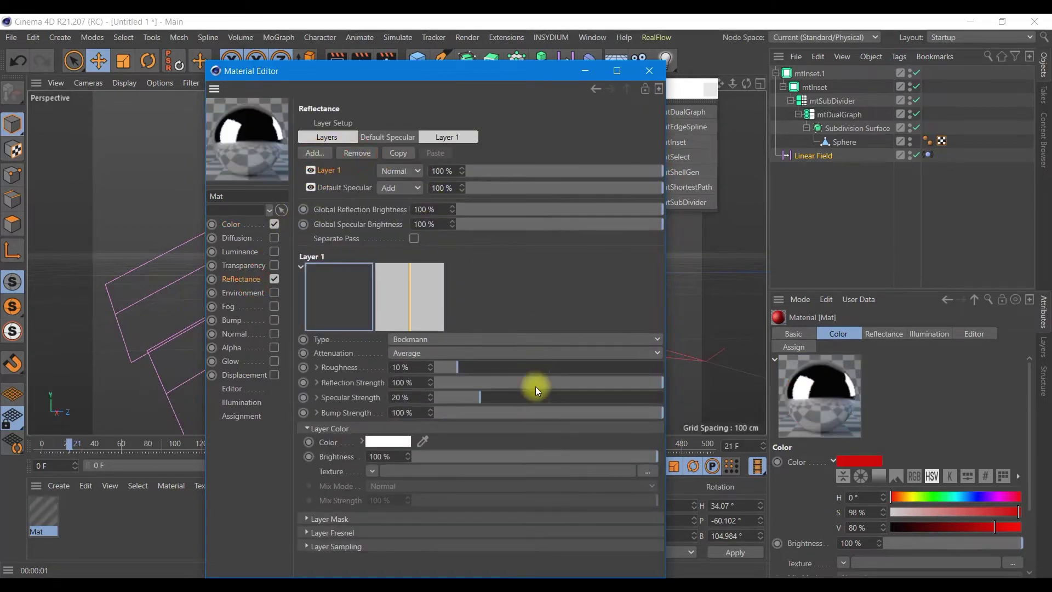
{"action": "left_click", "coordinate": [622, 456]}
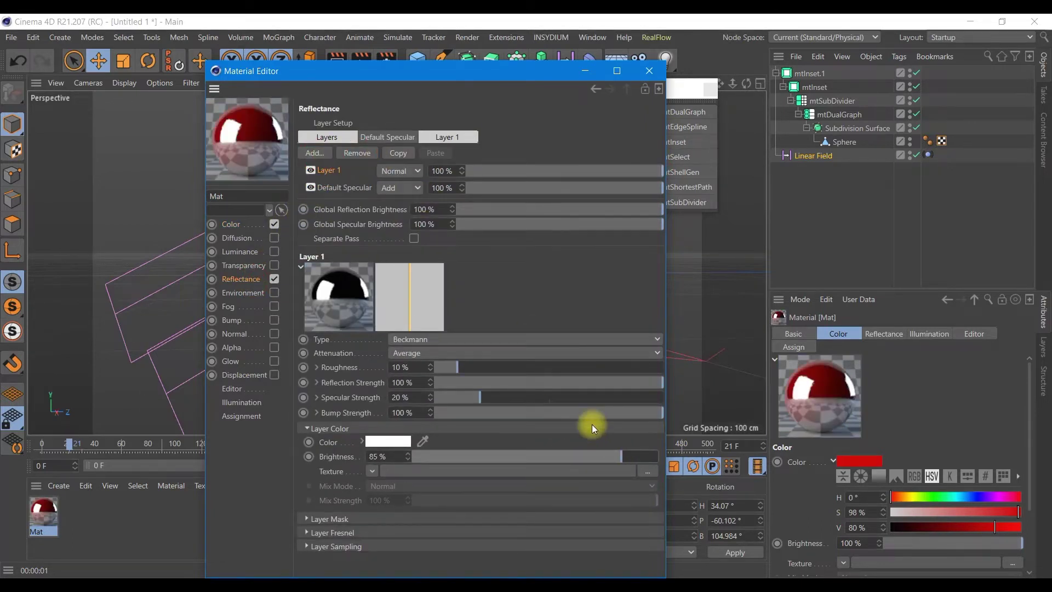
{"action": "left_click", "coordinate": [489, 457]}
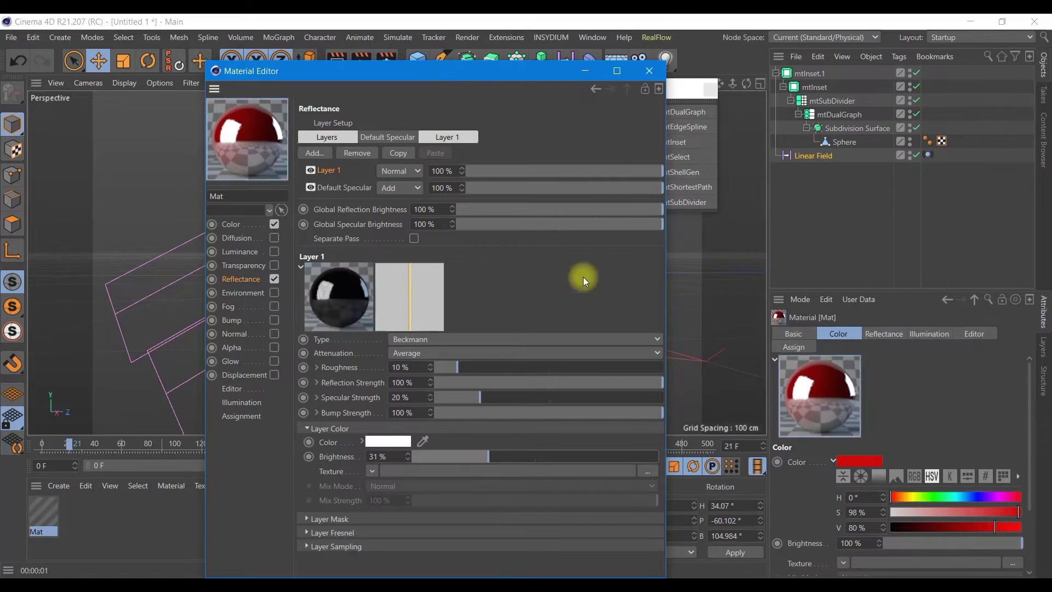
{"action": "left_click", "coordinate": [647, 73]}
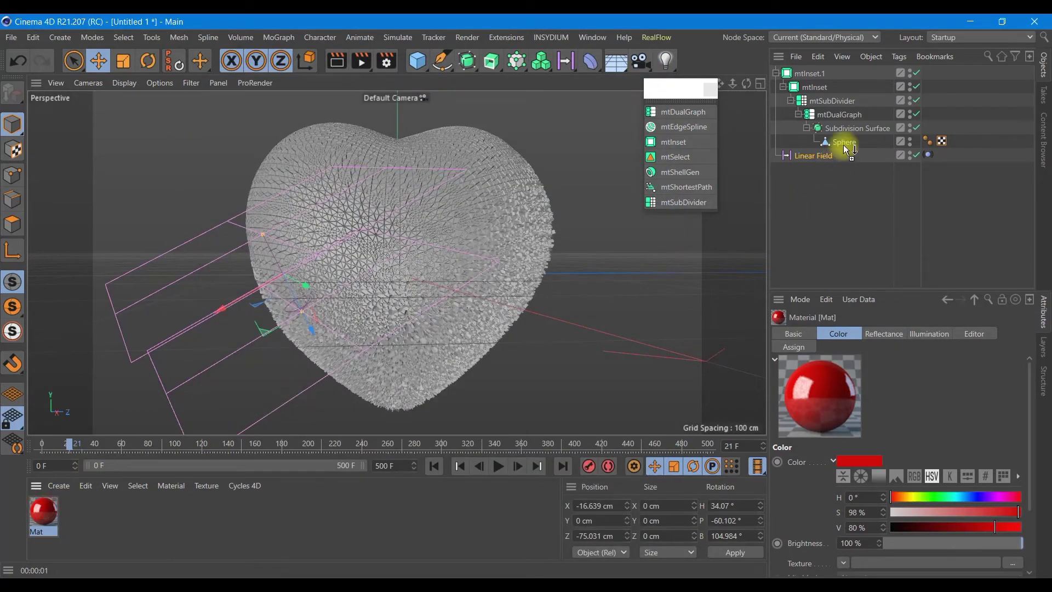
- Drop the Mat material onto the Sphere and render a preview of the red heart
{"action": "left_click_drag", "start_coordinate": [845, 147], "coordinate": [845, 144]}
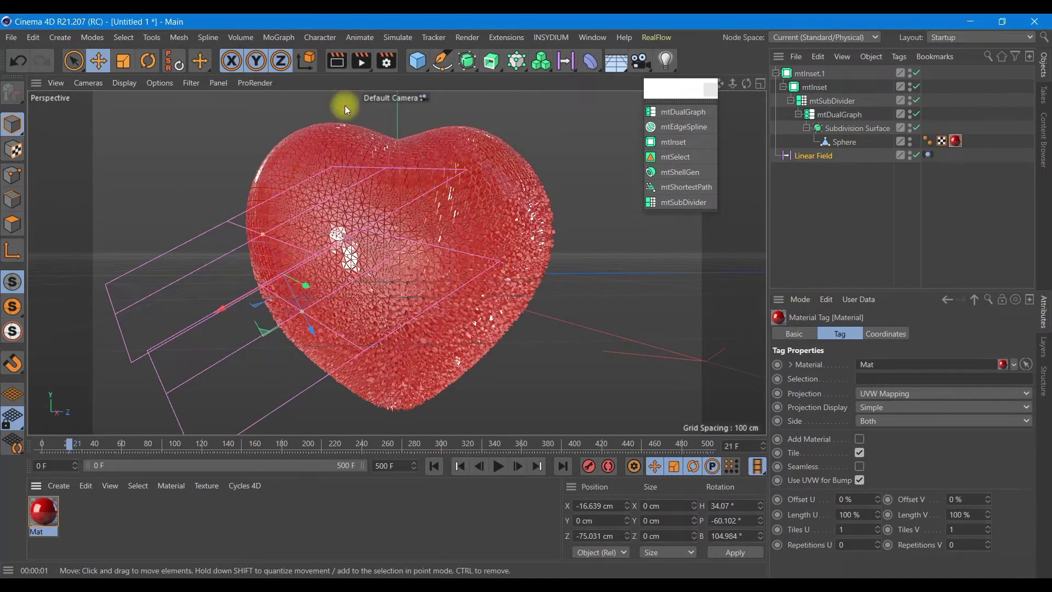
{"action": "left_click", "coordinate": [336, 61]}
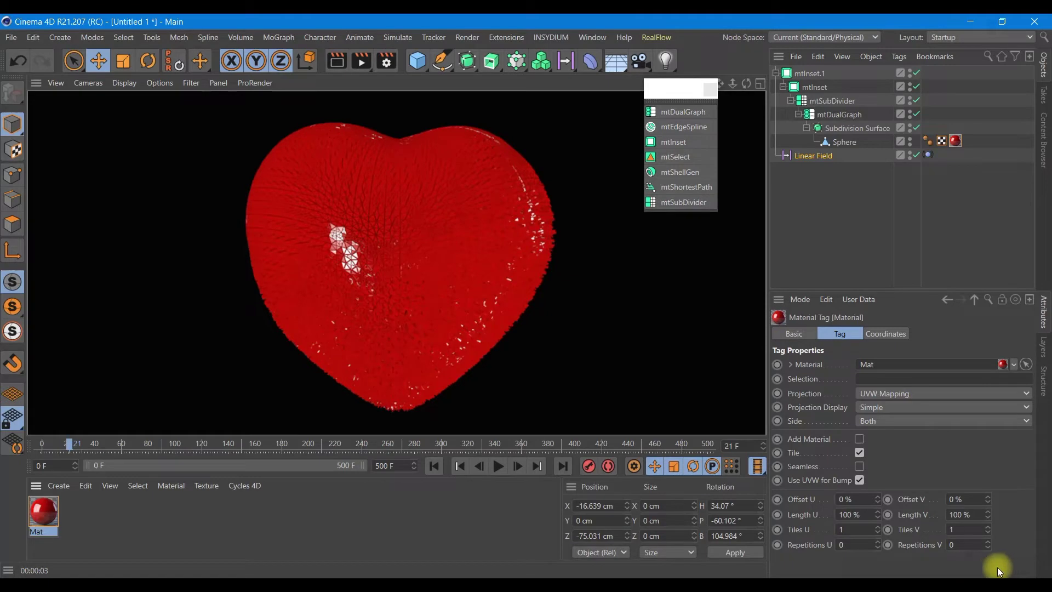
- Duplicate Linear Field as Linear Field.1 with inverted remapping, and replay the animation from the start
{"action": "left_click", "coordinate": [807, 157]}
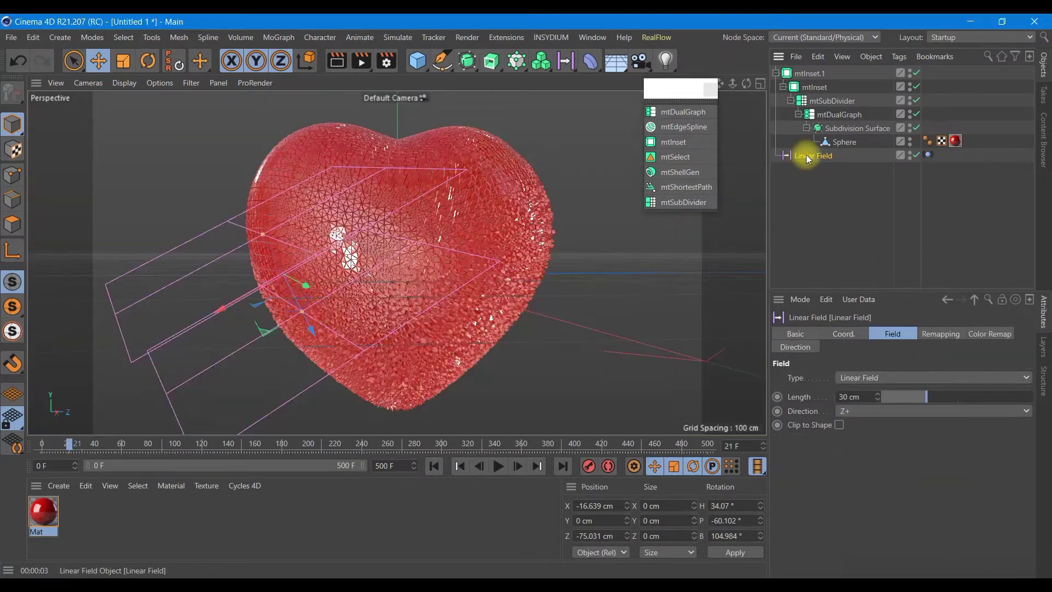
{"action": "left_click_drag", "start_coordinate": [809, 159], "coordinate": [826, 171], "text": "ctrl"}
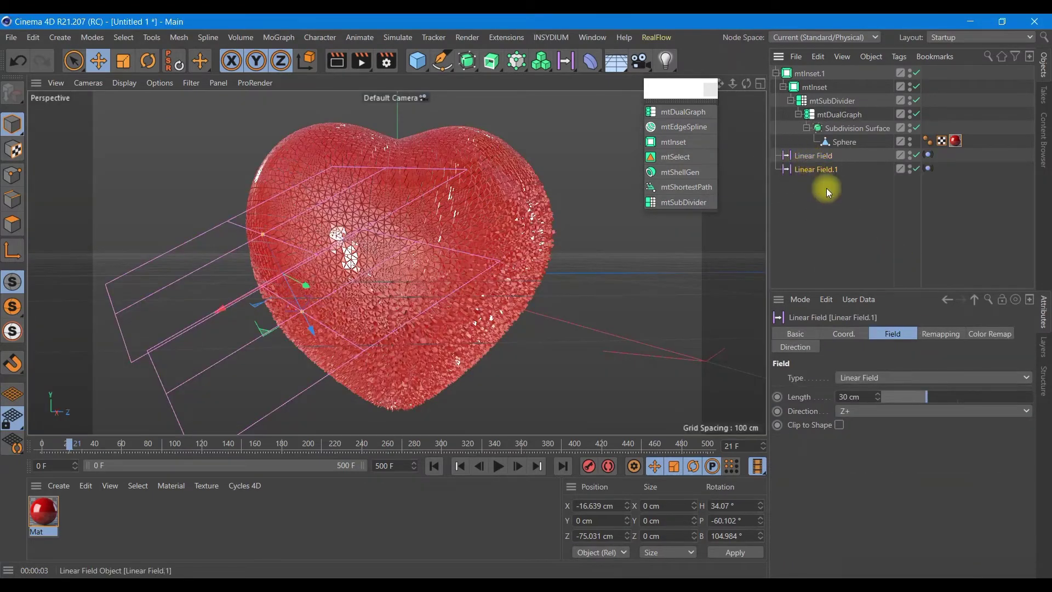
{"action": "left_click", "coordinate": [985, 335]}
{"action": "left_click", "coordinate": [942, 337]}
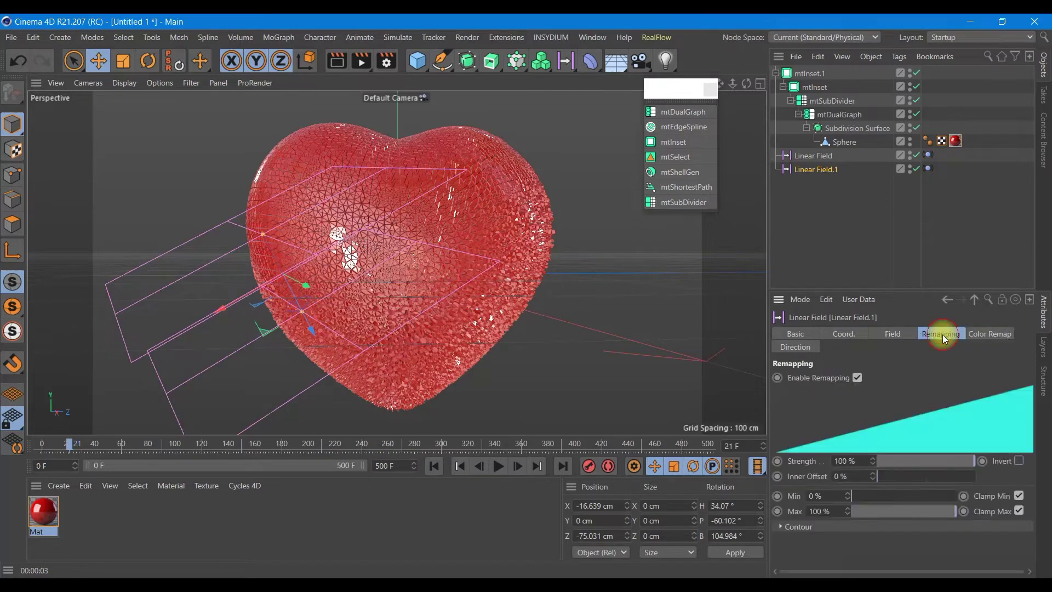
{"action": "left_click", "coordinate": [1019, 460]}
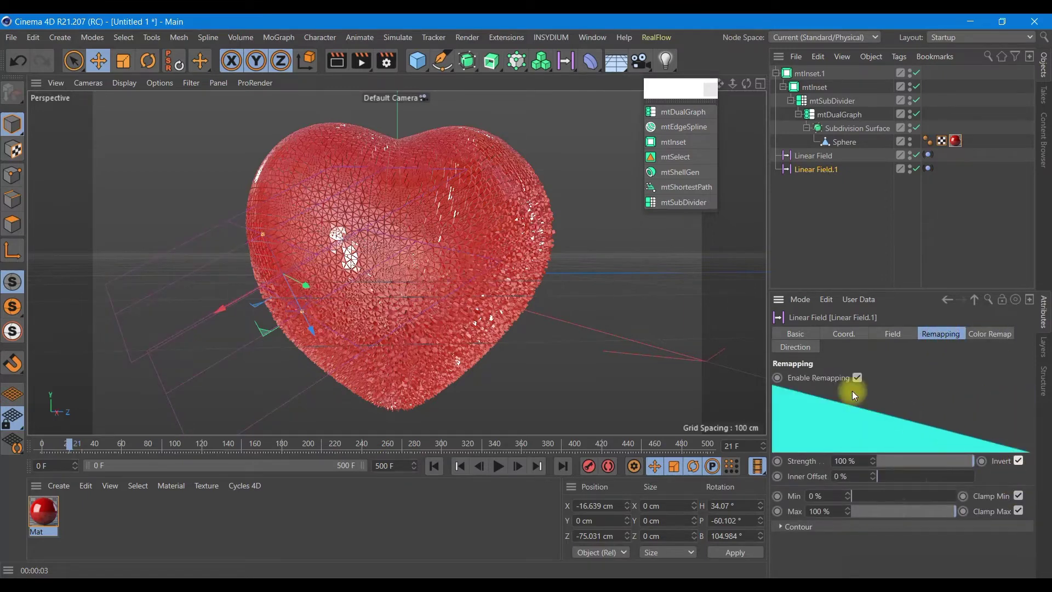
{"action": "left_click", "coordinate": [459, 466]}
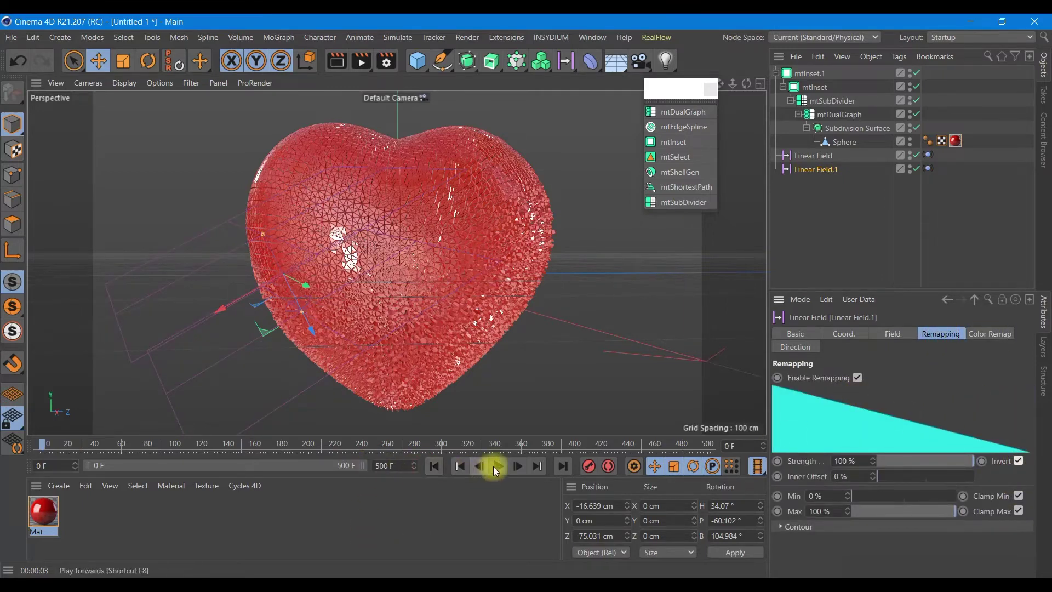
{"action": "left_click", "coordinate": [495, 466]}
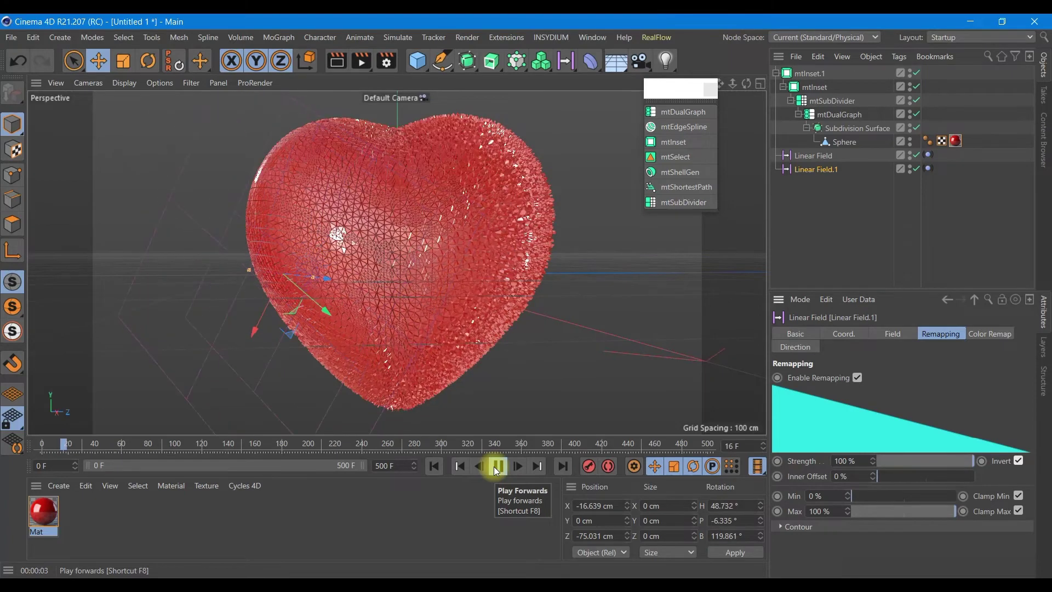
- Add Linear Field.1 to mtInset.1's falloff field list
{"action": "left_click", "coordinate": [496, 466]}
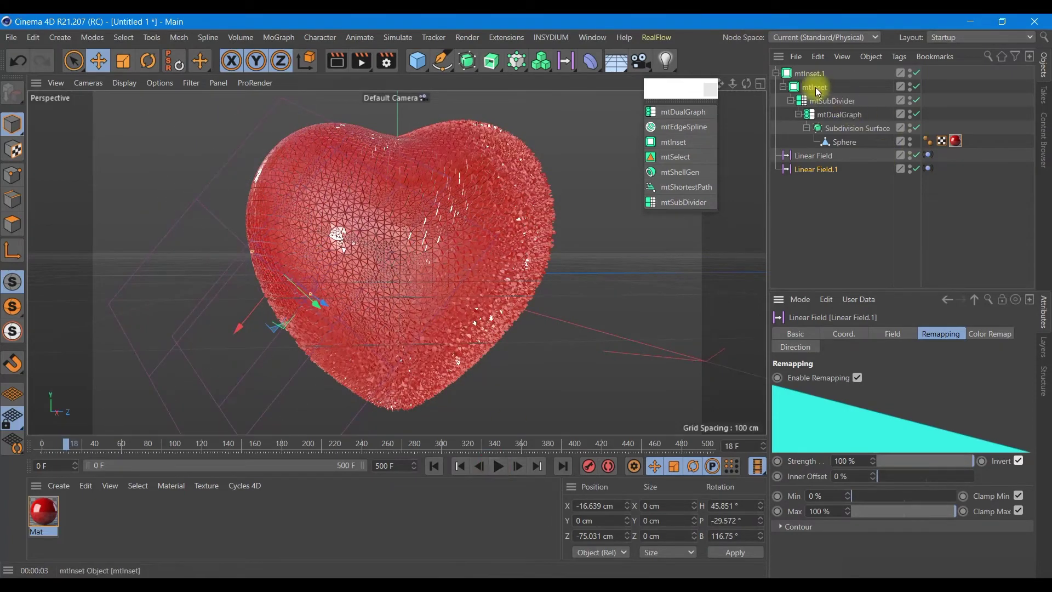
{"action": "left_click", "coordinate": [806, 73]}
{"action": "left_click", "coordinate": [986, 334]}
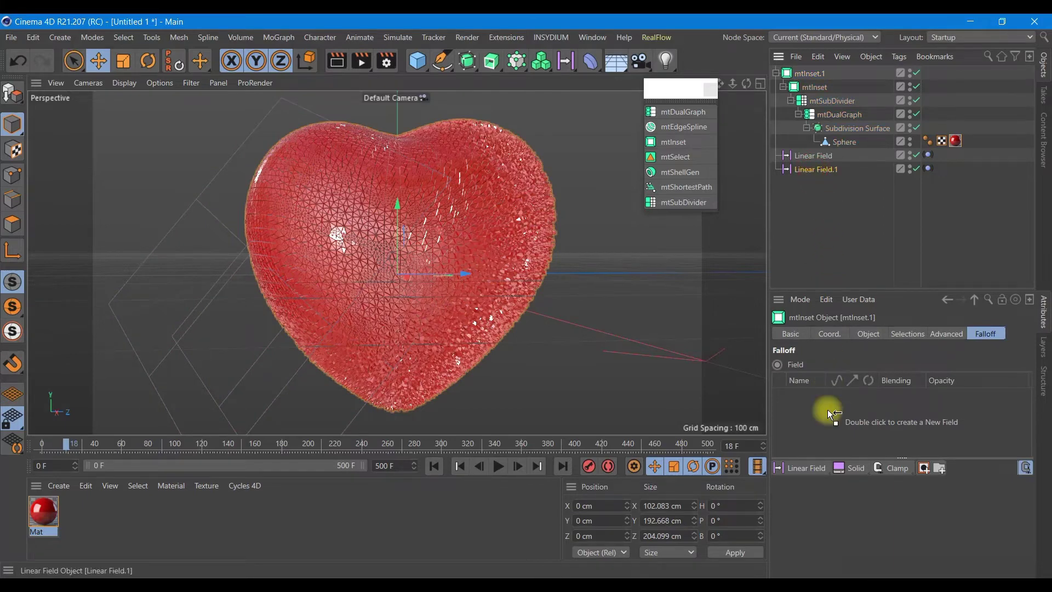
{"action": "left_click_drag", "start_coordinate": [815, 173], "coordinate": [827, 408]}
- Replay the inset growth animation from frame 0, stopping at frame 12
{"action": "left_click", "coordinate": [430, 468]}
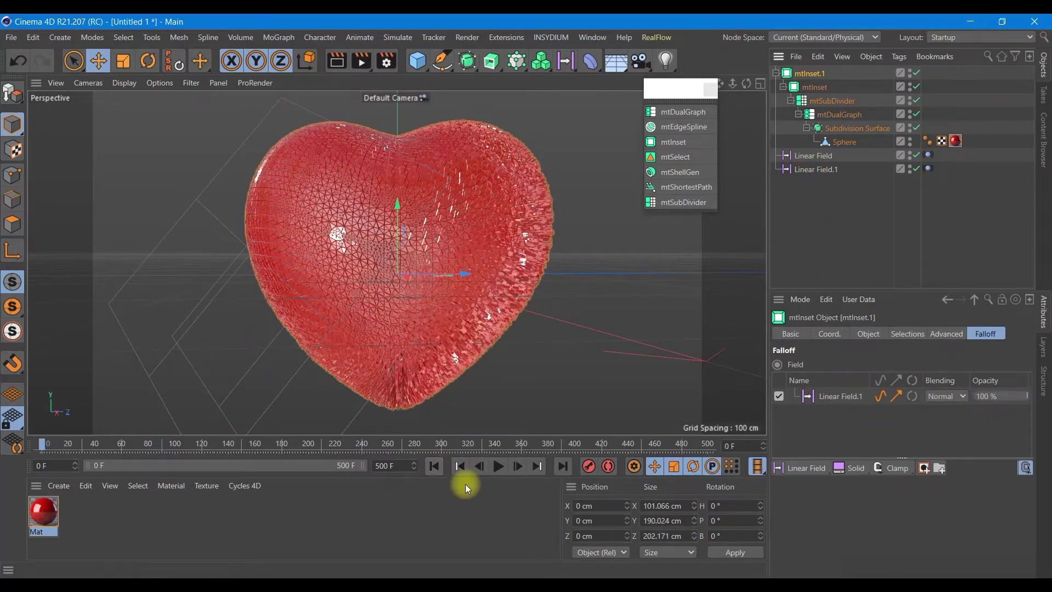
{"action": "left_click", "coordinate": [498, 467]}
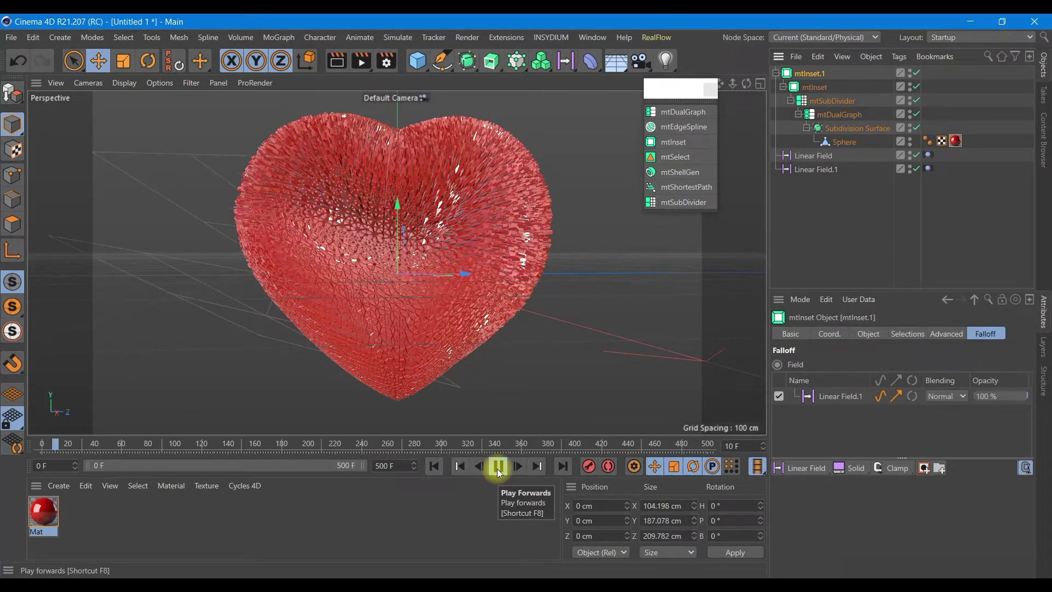
{"action": "left_click", "coordinate": [499, 471]}
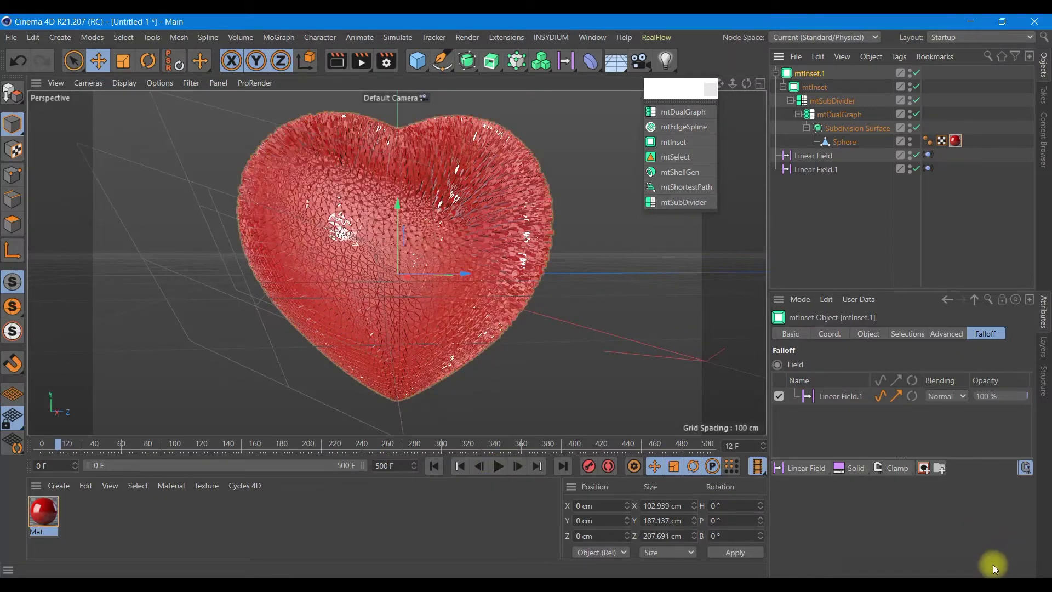
{"action": "left_click", "coordinate": [816, 87]}
- Enable Inner Faces in the inner mtInset's Selections, then duplicate the Mat material
{"action": "left_click", "coordinate": [942, 334]}
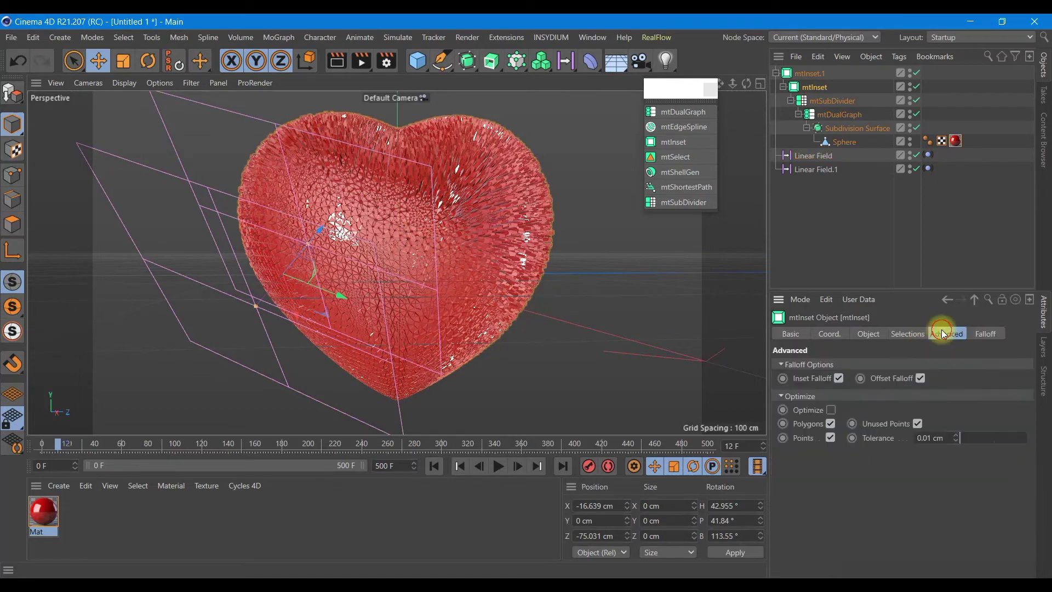
{"action": "left_click", "coordinate": [910, 336]}
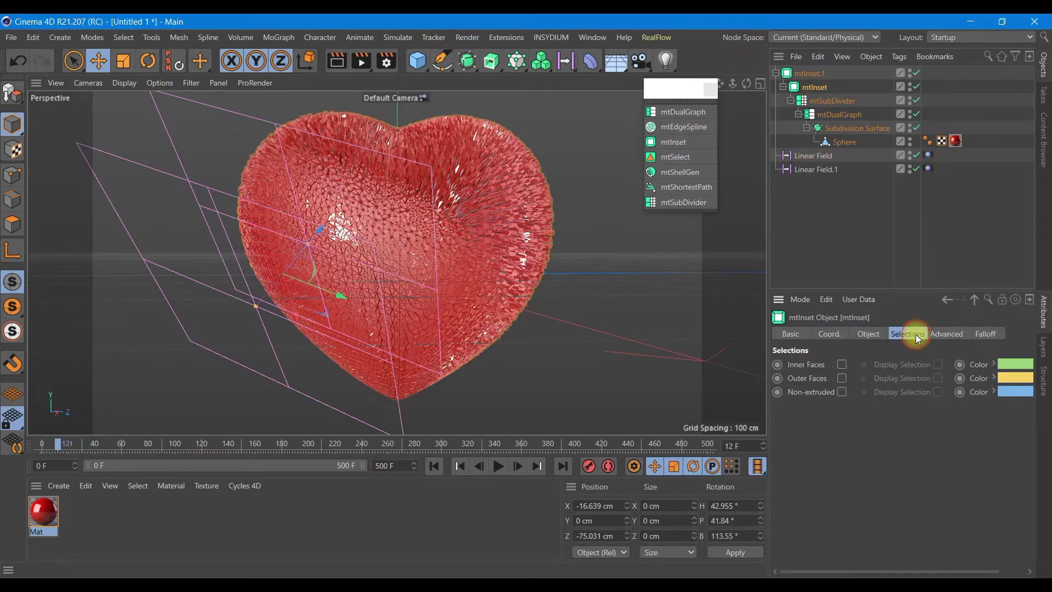
{"action": "left_click", "coordinate": [842, 365]}
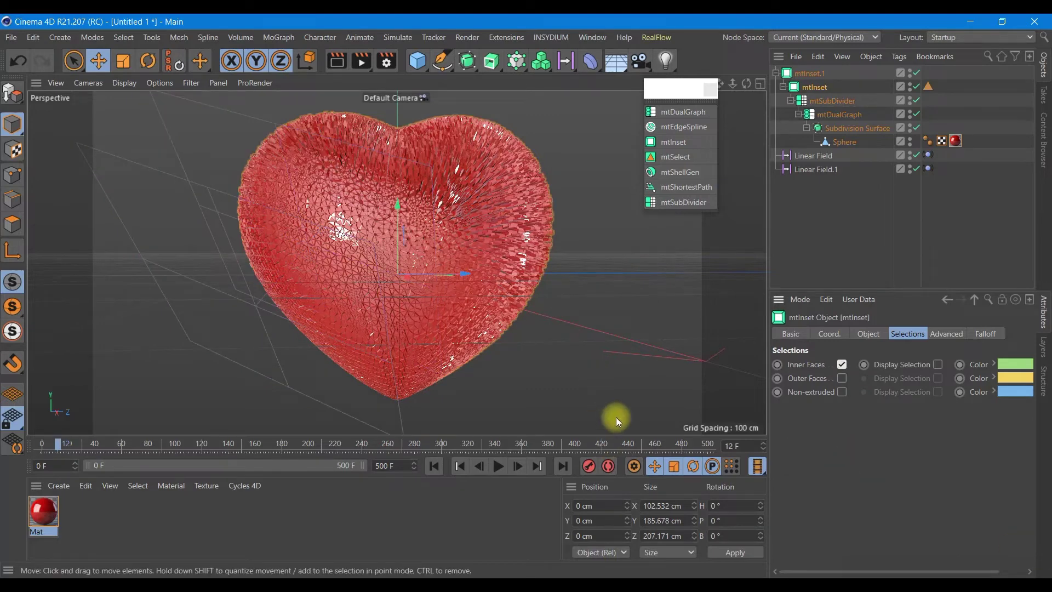
{"action": "left_click_drag", "start_coordinate": [42, 514], "coordinate": [66, 521]}
- Make the duplicate material pale pink with hue 342° and 15% saturation
{"action": "double_click", "coordinate": [77, 512]}
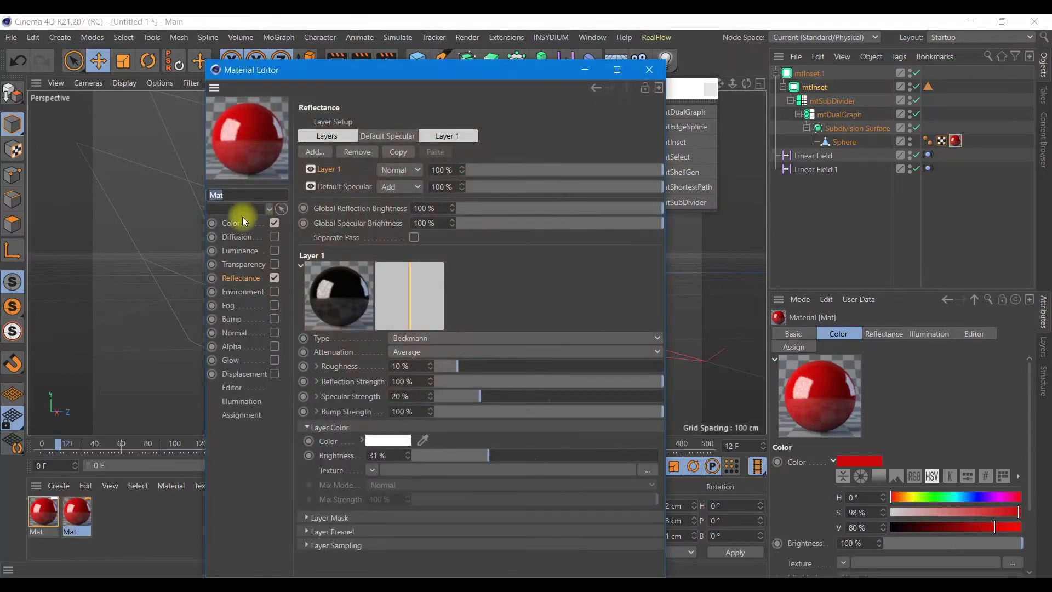
{"action": "left_click", "coordinate": [243, 221]}
{"action": "left_click", "coordinate": [453, 172]}
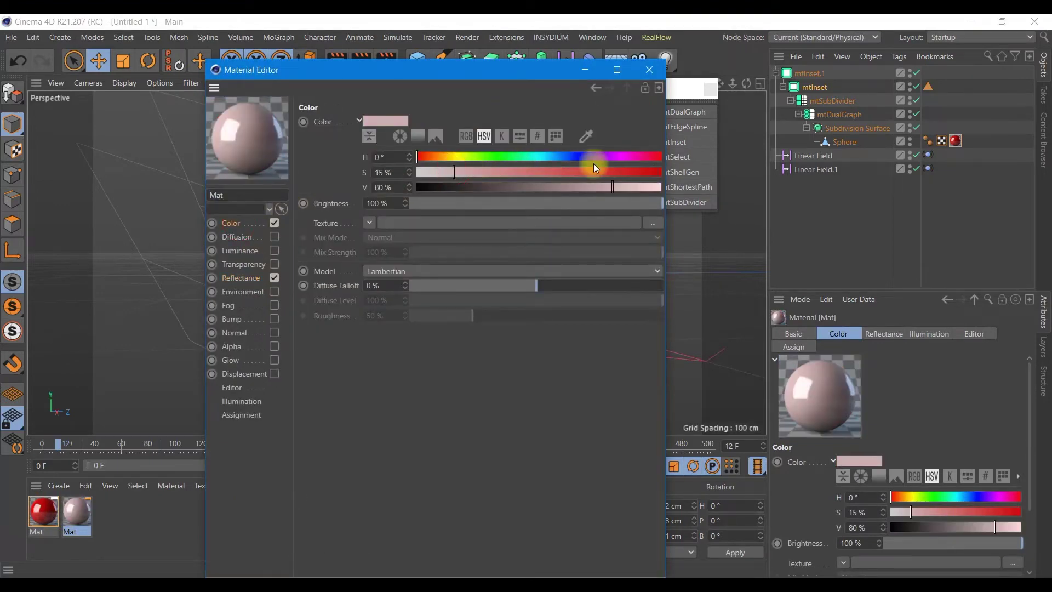
{"action": "left_click", "coordinate": [646, 158]}
{"action": "left_click", "coordinate": [659, 73]}
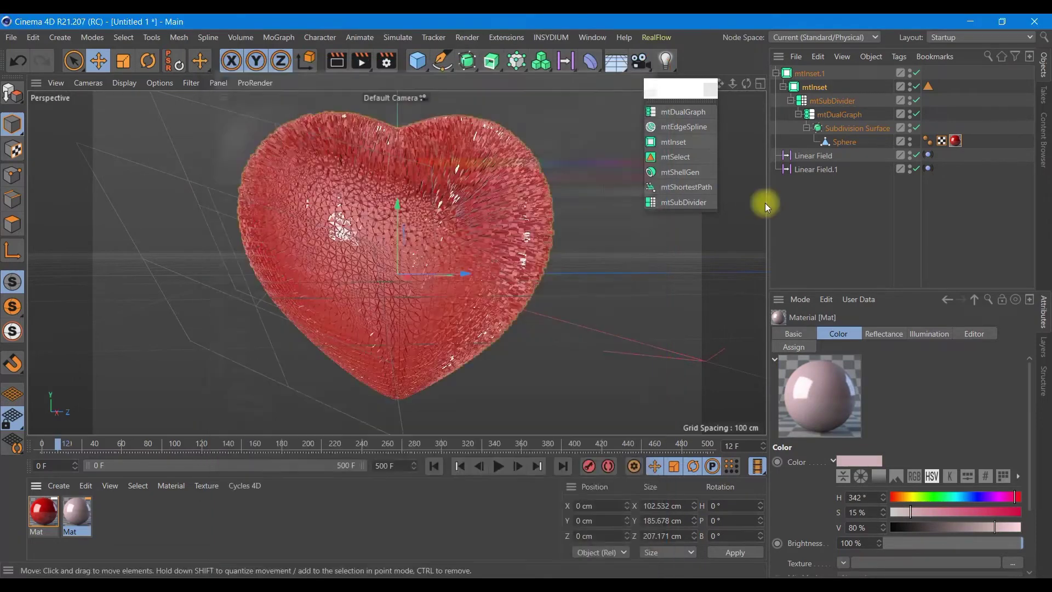
- Apply the pink material to mtInset limited to its InnerSelection, then replay the animation
{"action": "left_click_drag", "start_coordinate": [77, 520], "coordinate": [817, 88]}
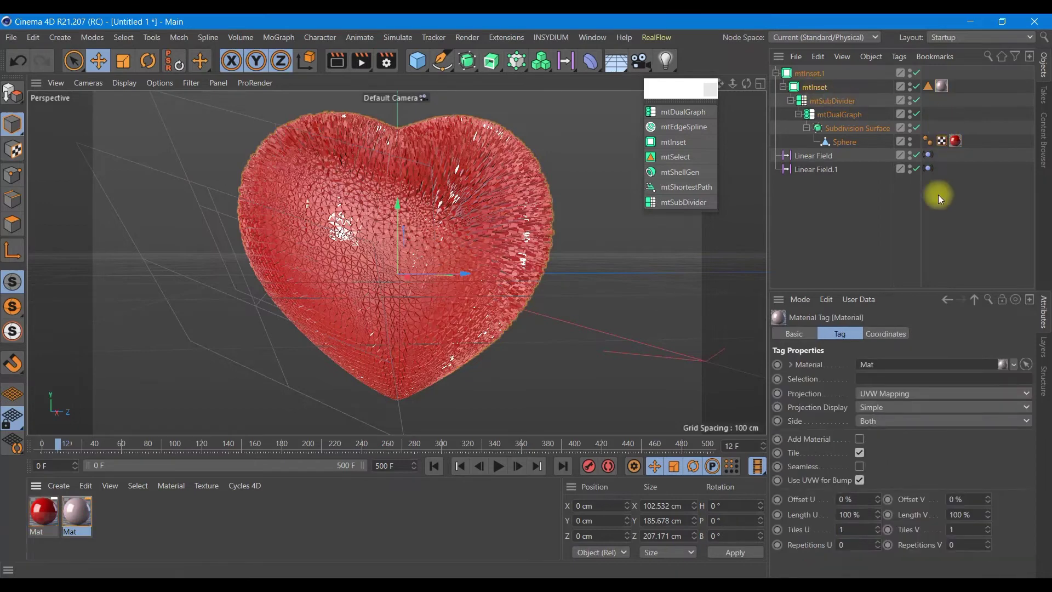
{"action": "left_click_drag", "start_coordinate": [928, 86], "coordinate": [917, 380]}
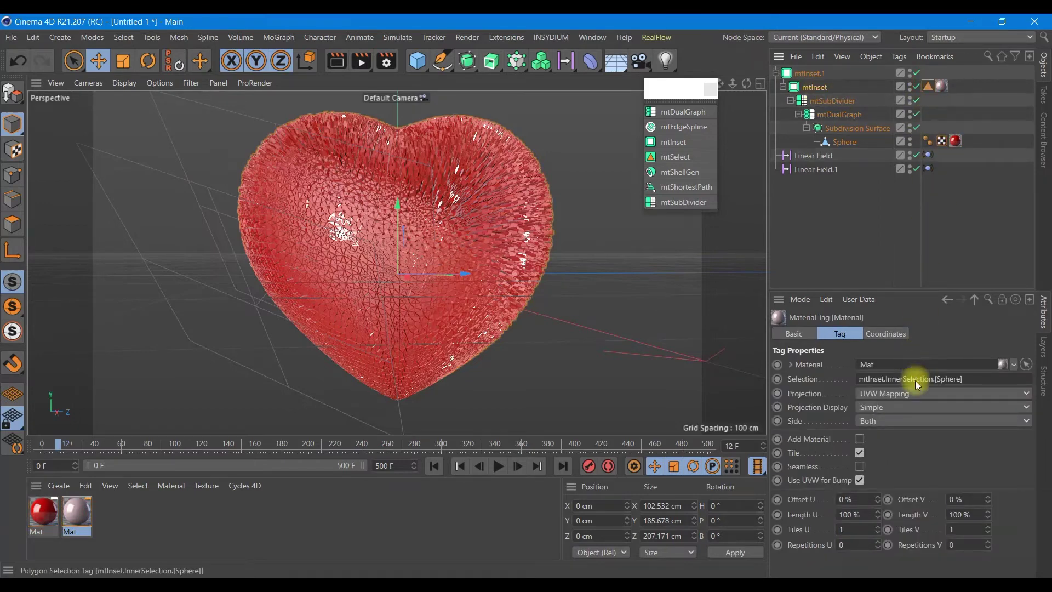
{"action": "left_click", "coordinate": [435, 469]}
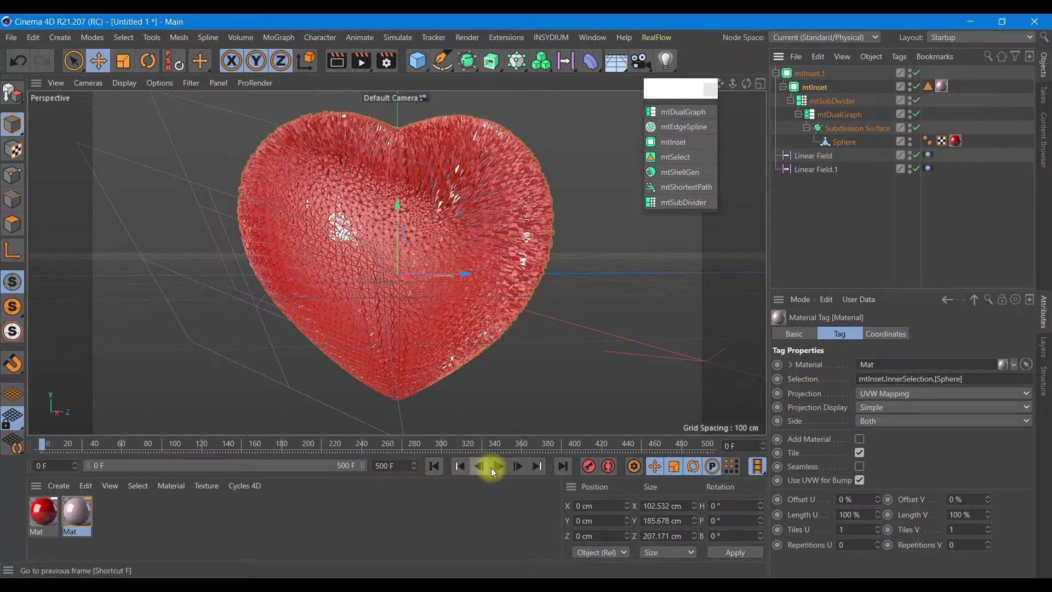
{"action": "left_click", "coordinate": [498, 467]}
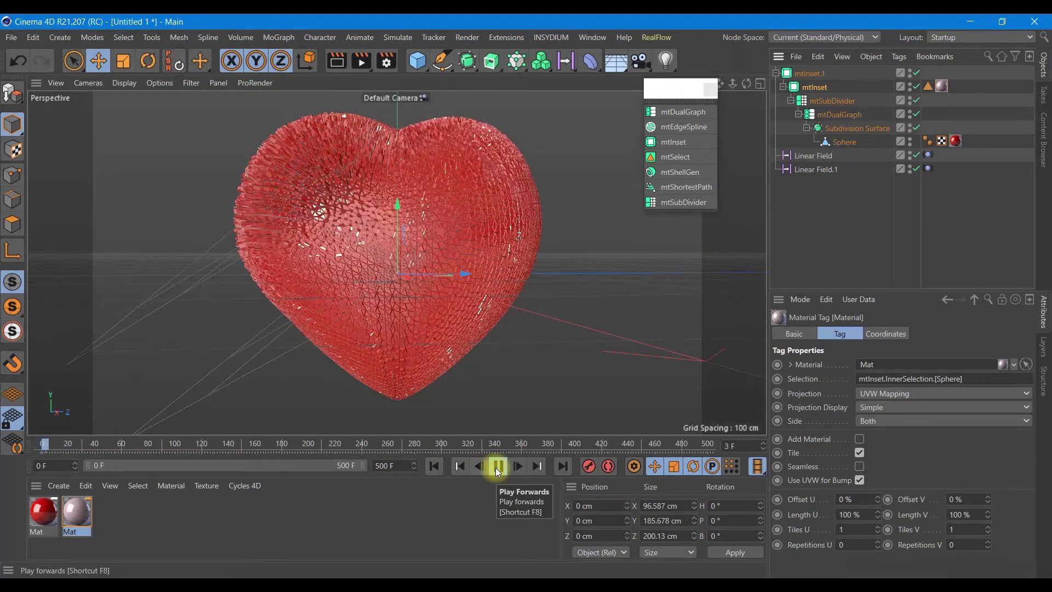
{"action": "left_click", "coordinate": [497, 468]}
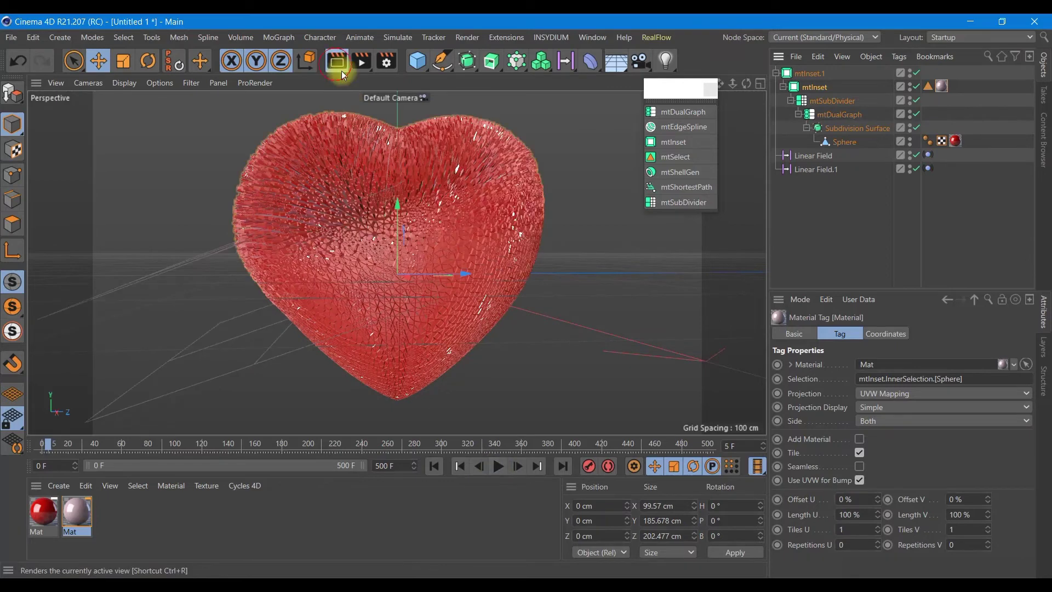
- Render the viewport at frame 5 with Ctrl+R to preview the deep red heart
{"action": "key", "text": "ctrl+r"}
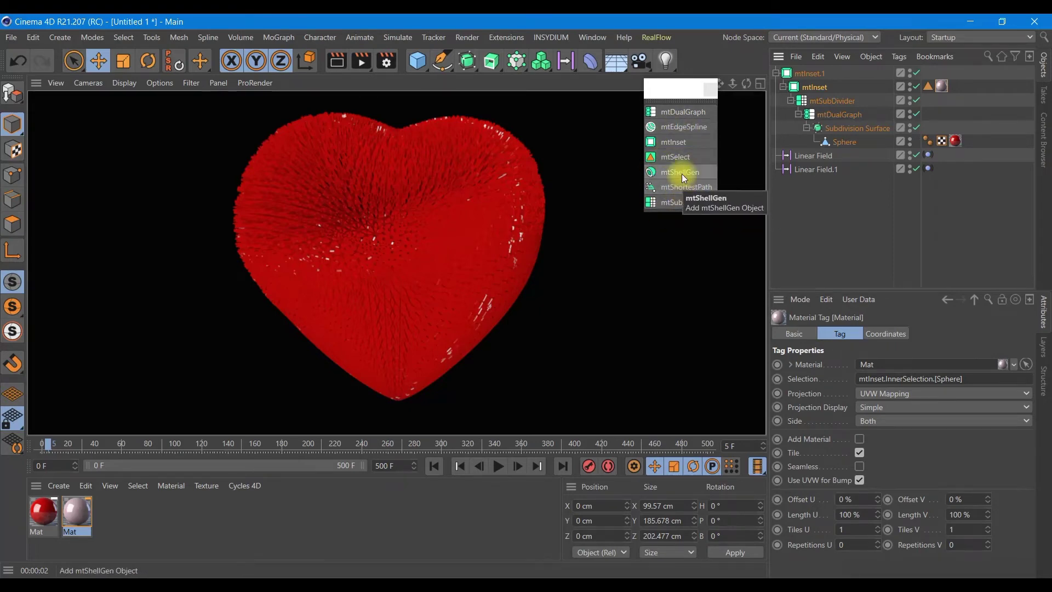
- Add an mtEdgeSpline and nest mtInset.1 under it
{"action": "left_click", "coordinate": [689, 127]}
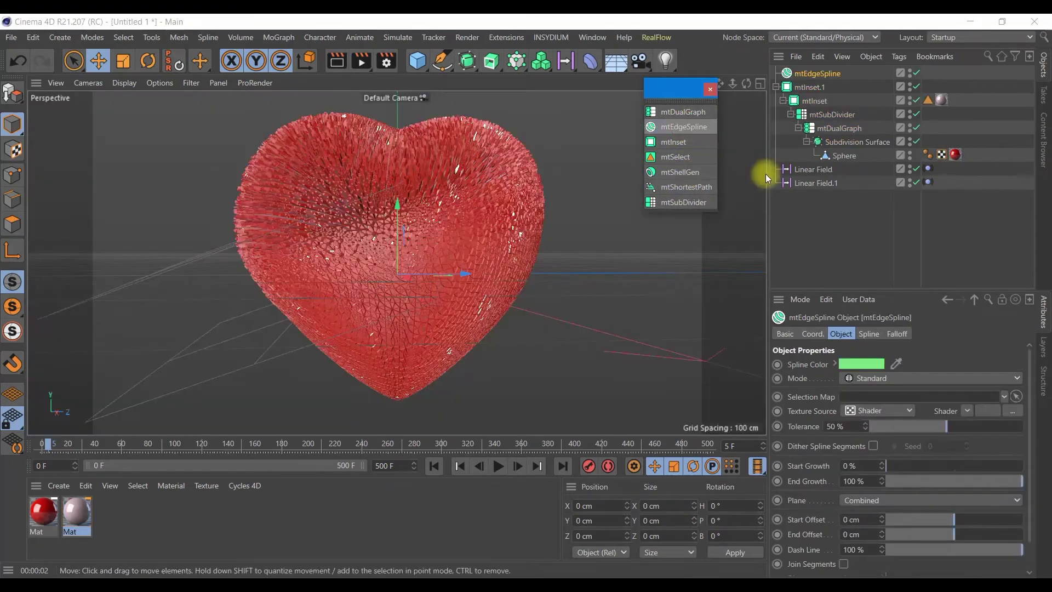
{"action": "left_click_drag", "start_coordinate": [817, 86], "coordinate": [825, 77]}
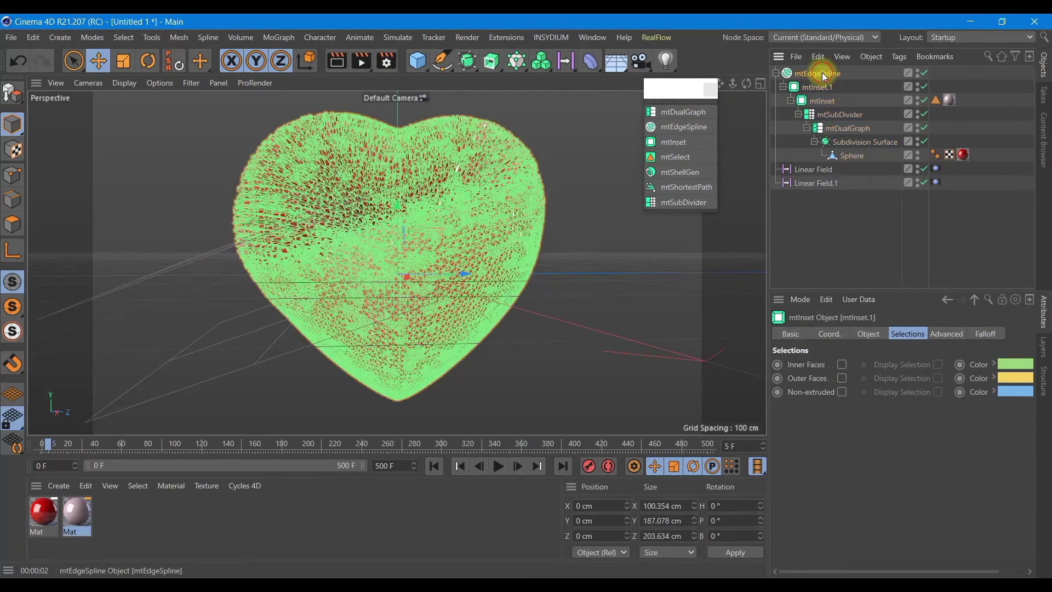
{"action": "left_click", "coordinate": [822, 73]}
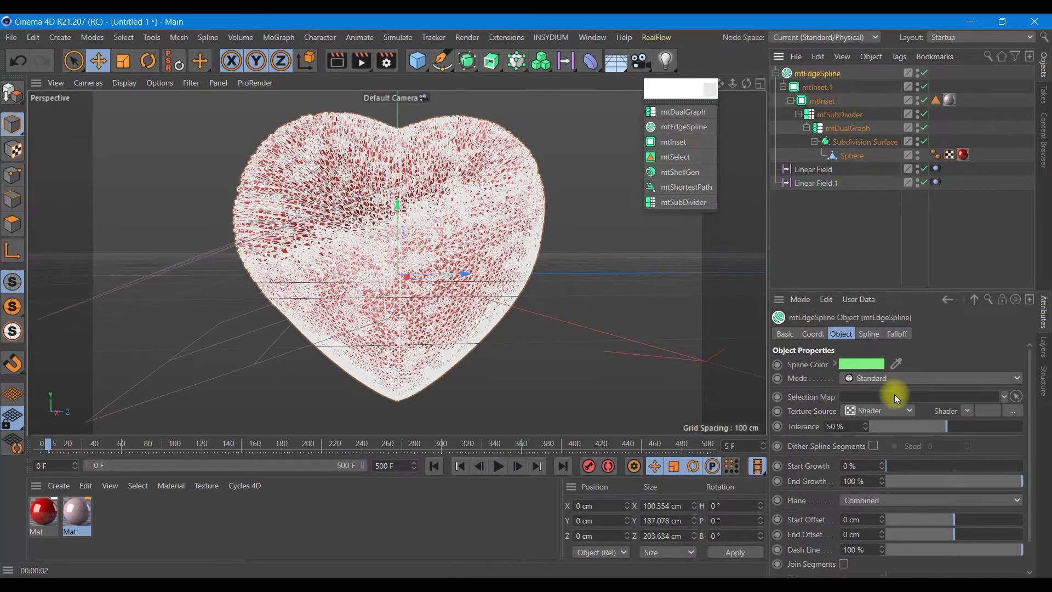
- Delete Linear Field.1 from mtInset.1's falloff field list
{"action": "left_click", "coordinate": [817, 86]}
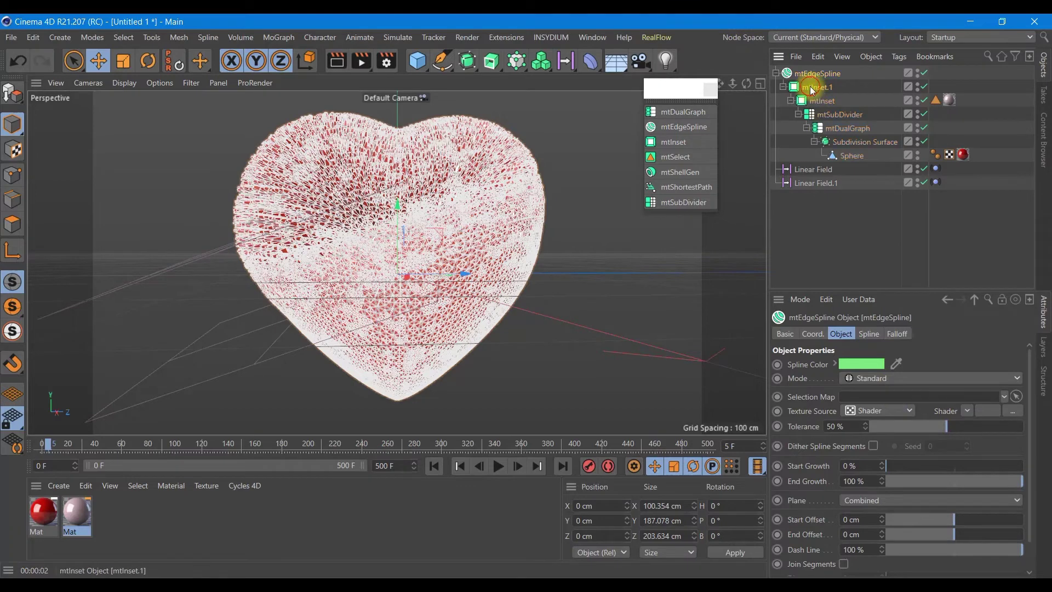
{"action": "left_click", "coordinate": [986, 334]}
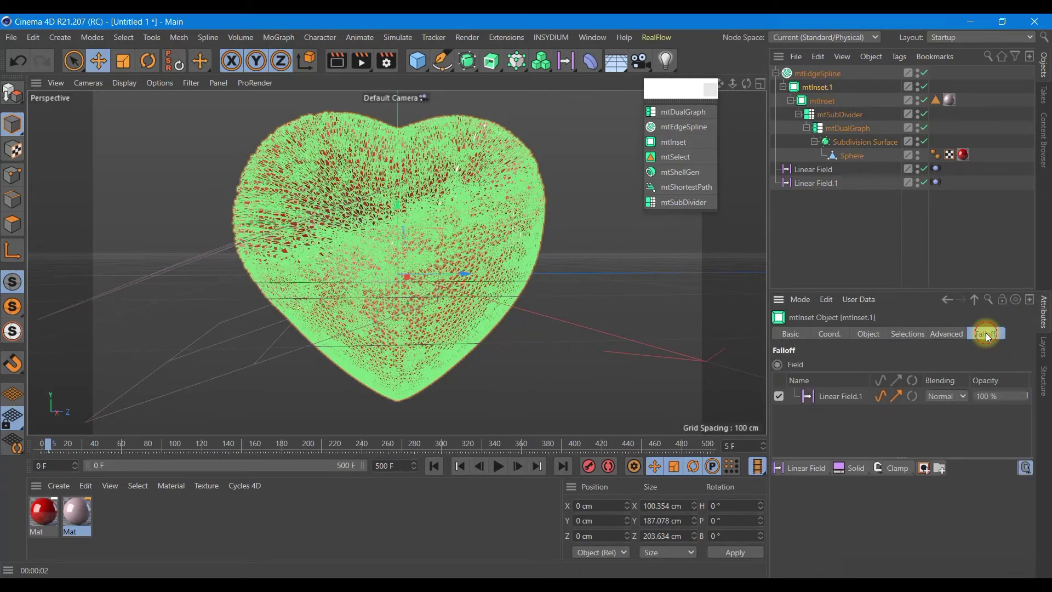
{"action": "left_click", "coordinate": [831, 397]}
{"action": "key", "text": "Delete"}
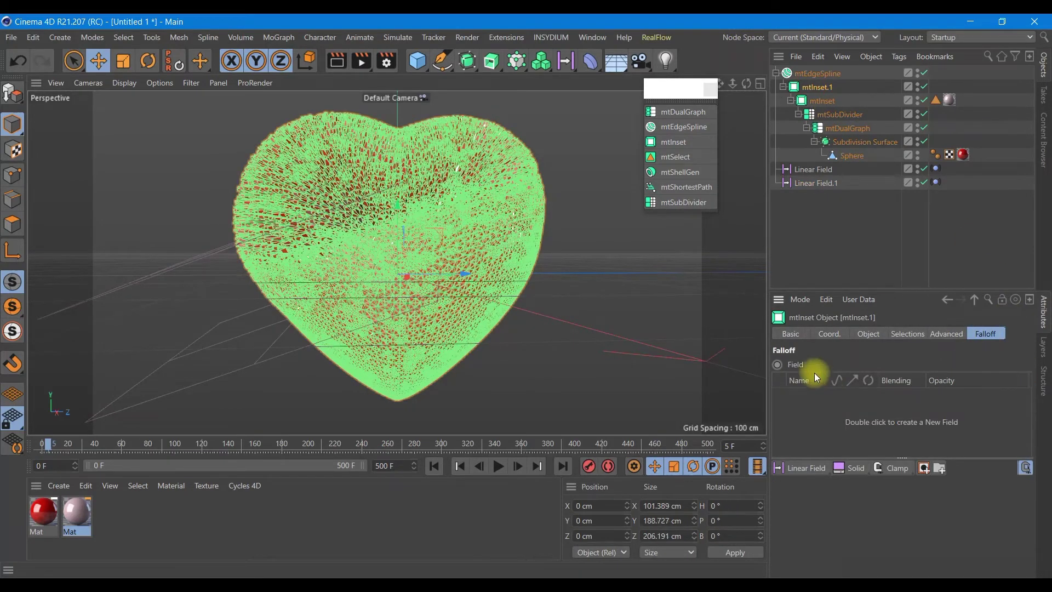
{"action": "left_click", "coordinate": [819, 73]}
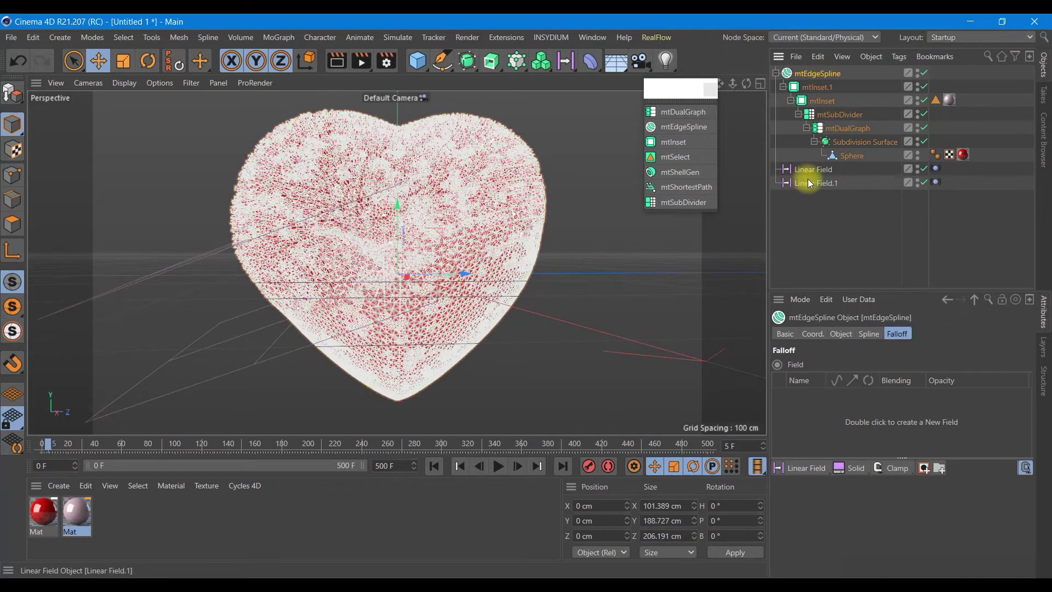
- Add Linear Field.1 to mtEdgeSpline's falloff and replay the spline growth from frame 0
{"action": "left_click_drag", "start_coordinate": [813, 183], "coordinate": [839, 409]}
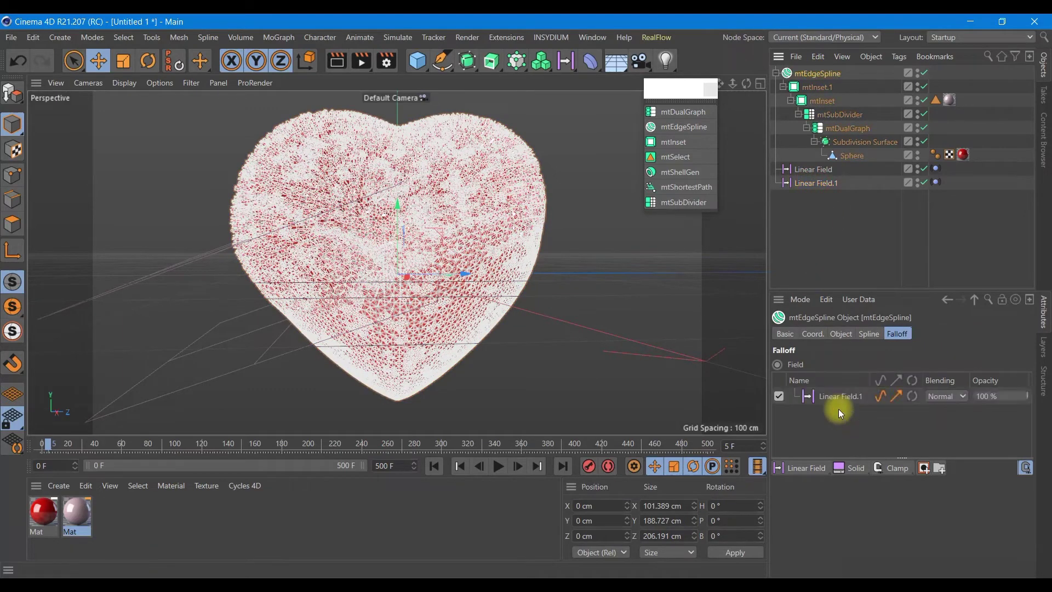
{"action": "left_click", "coordinate": [433, 467]}
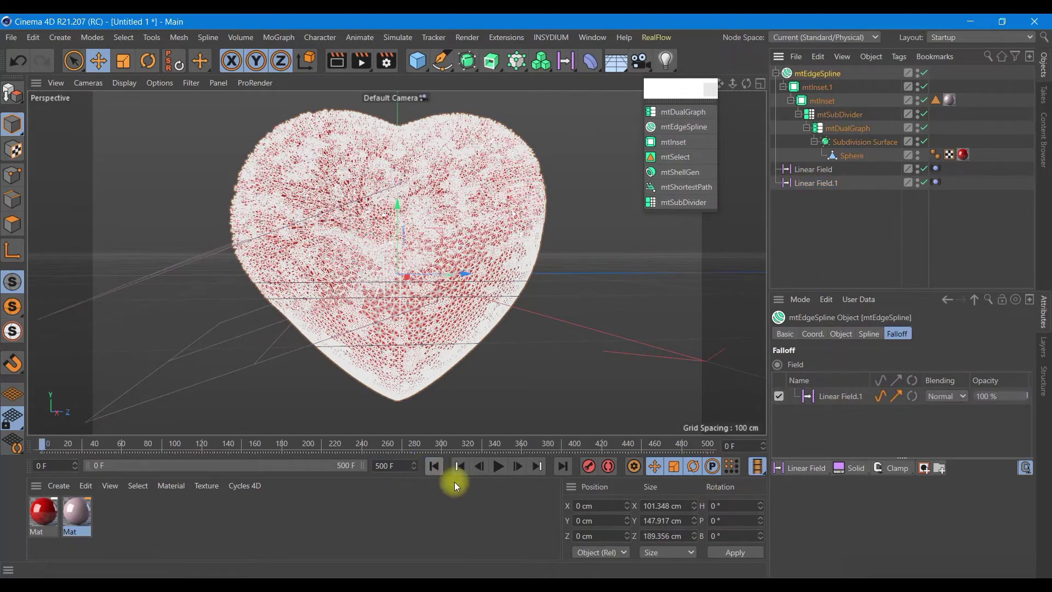
{"action": "left_click", "coordinate": [497, 467]}
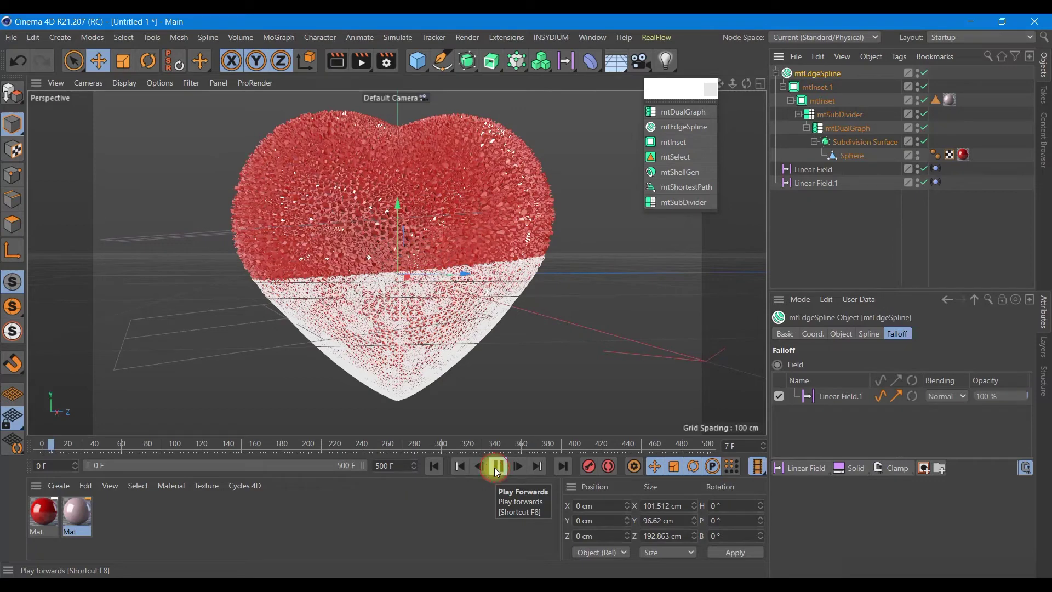
- Set Linear Field.1's field direction to Z-
{"action": "left_click", "coordinate": [497, 467]}
{"action": "left_click", "coordinate": [822, 183]}
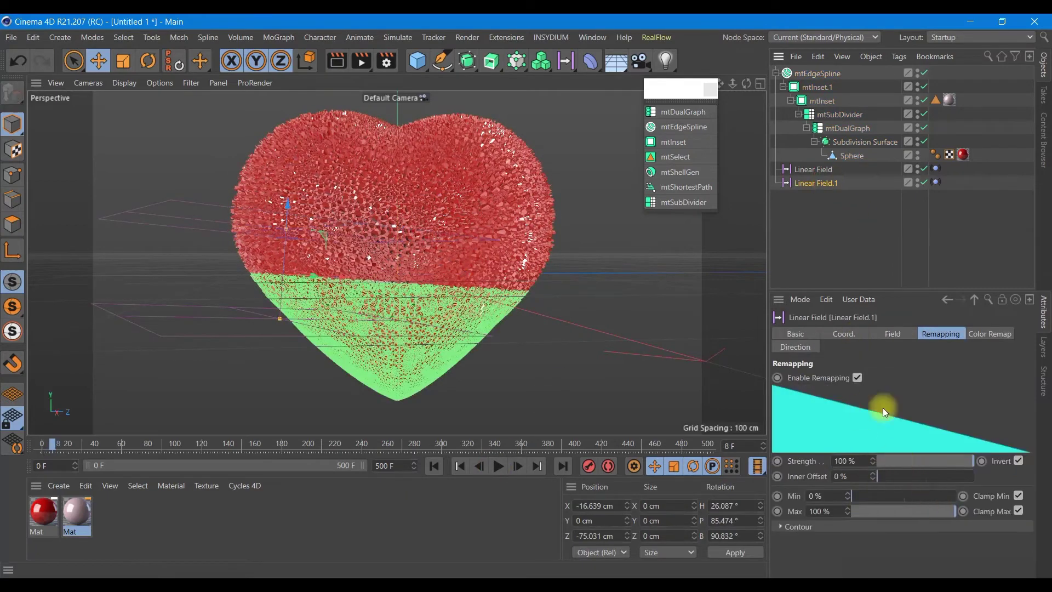
{"action": "left_click", "coordinate": [895, 331]}
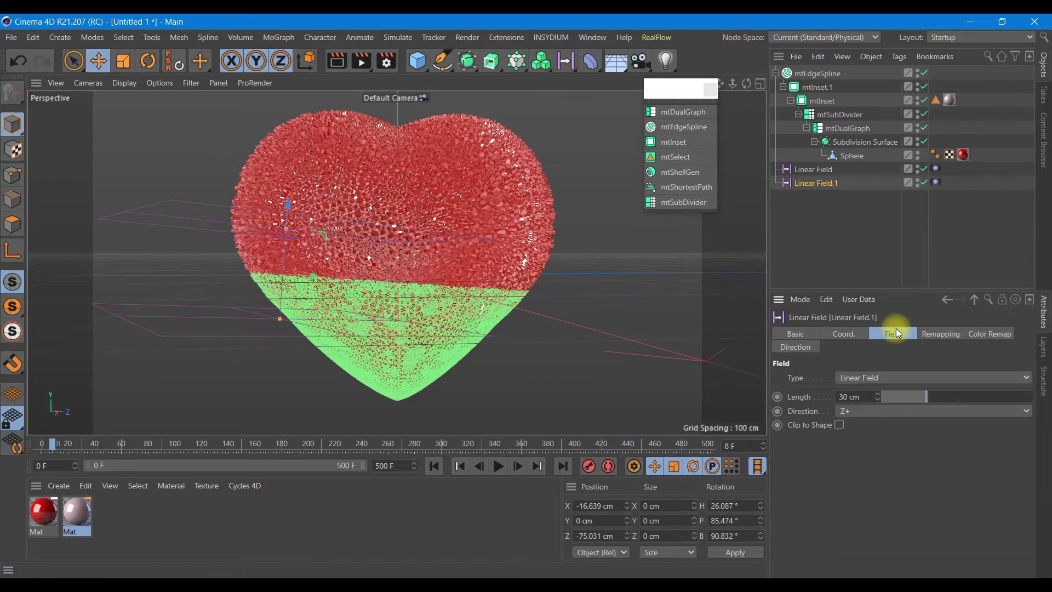
{"action": "left_click", "coordinate": [861, 413]}
{"action": "left_click", "coordinate": [856, 501]}
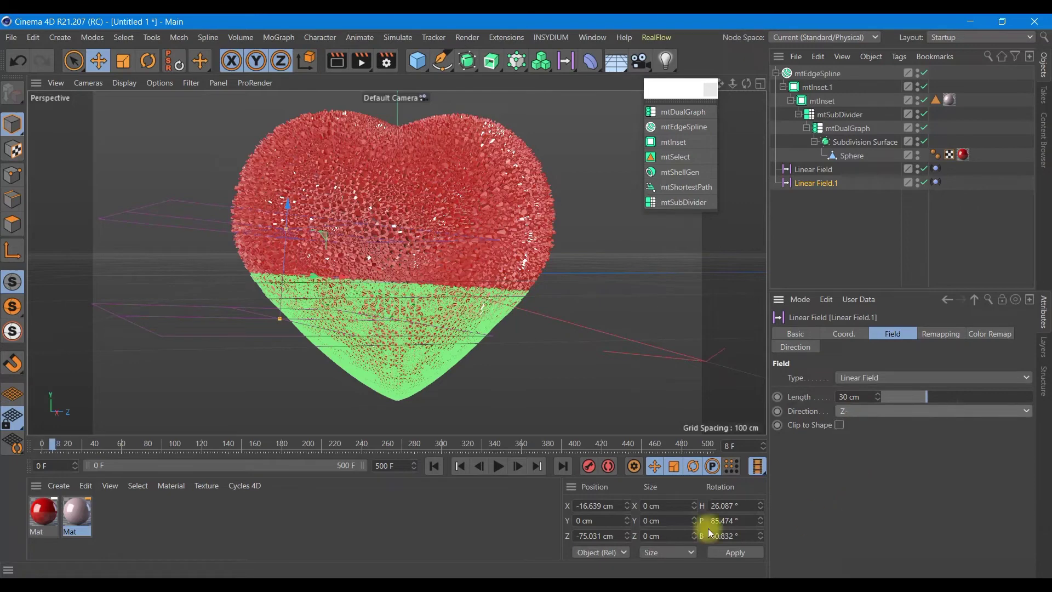
- Replay the reversed-field animation from frame 0 and render a viewport preview of the heart
{"action": "left_click", "coordinate": [433, 466]}
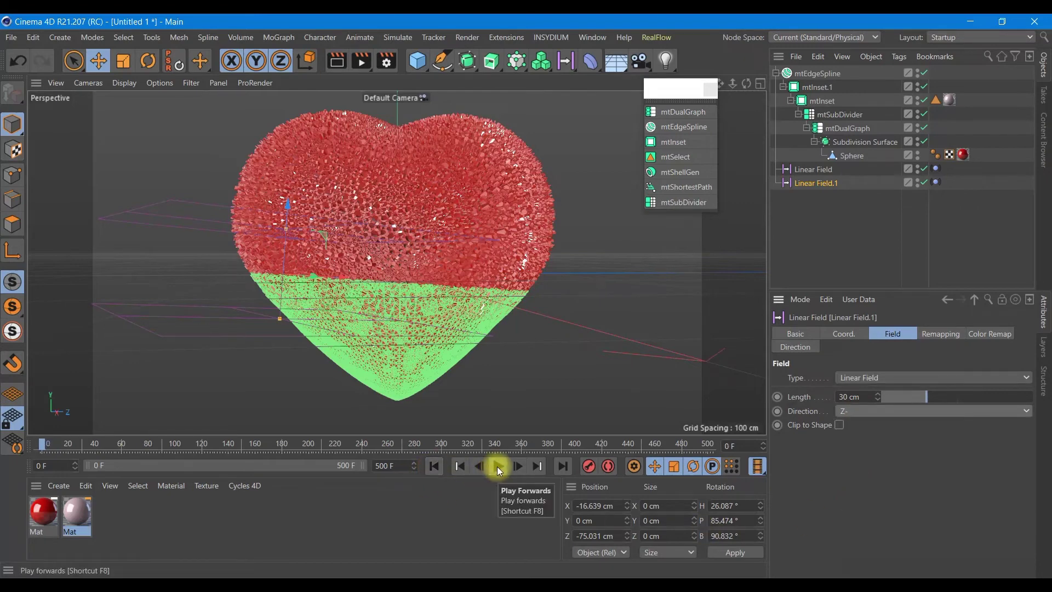
{"action": "left_click", "coordinate": [498, 467]}
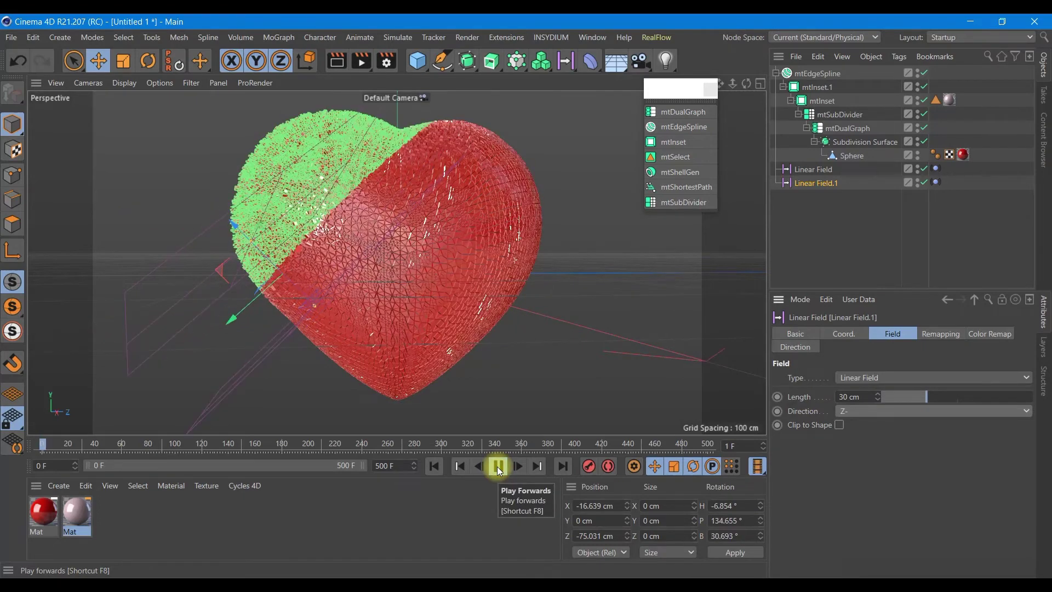
{"action": "left_click", "coordinate": [498, 466]}
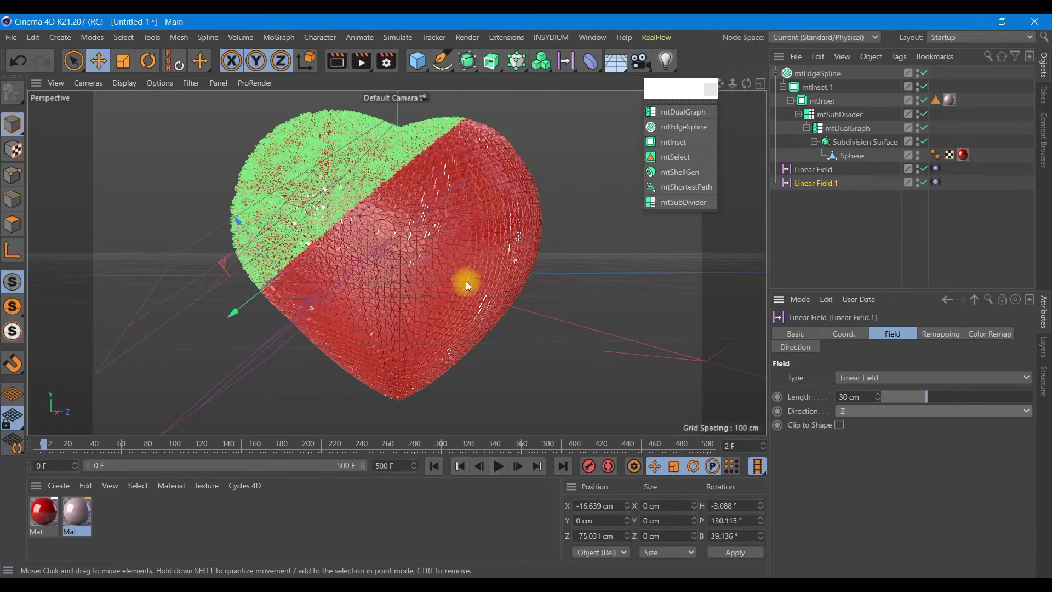
{"action": "left_click", "coordinate": [338, 60]}
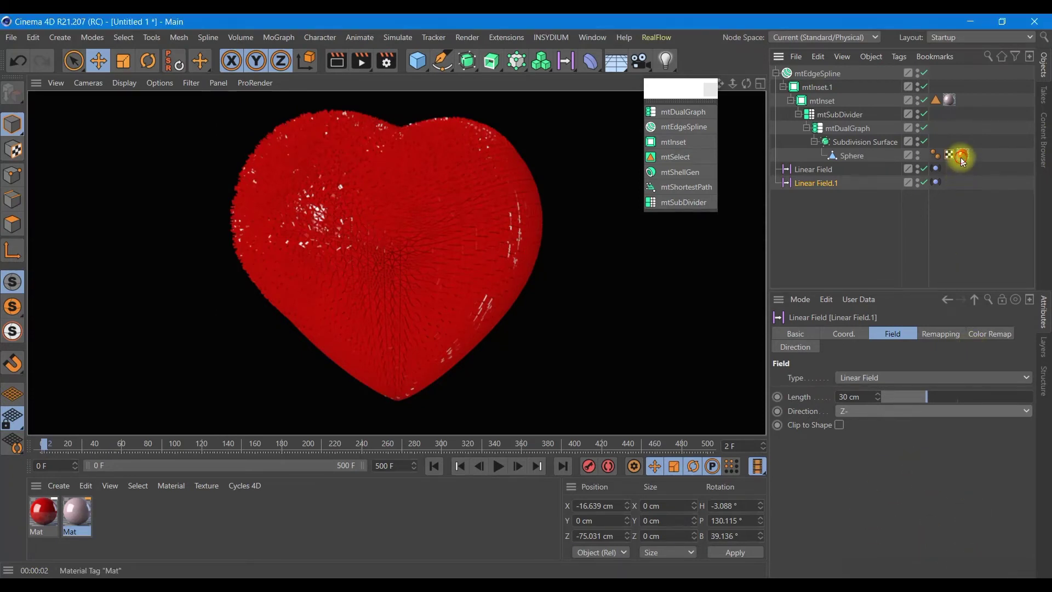
- Move the red material tag onto mtInset and reorder the inner selection tag. Select the pink material tag, then replay the growth
{"action": "left_click_drag", "start_coordinate": [963, 154], "coordinate": [926, 101]}
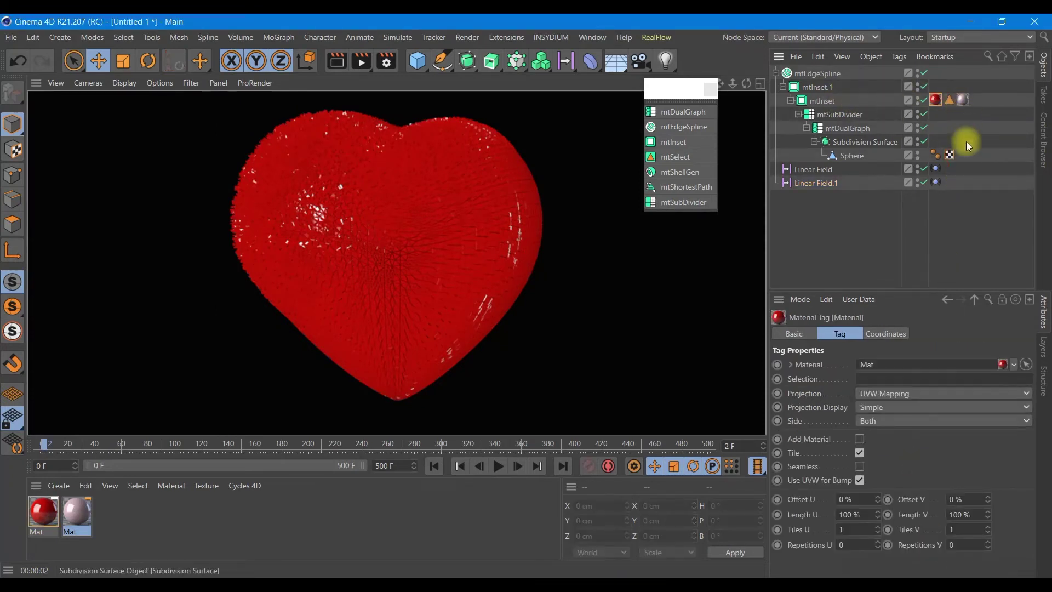
{"action": "left_click", "coordinate": [964, 100]}
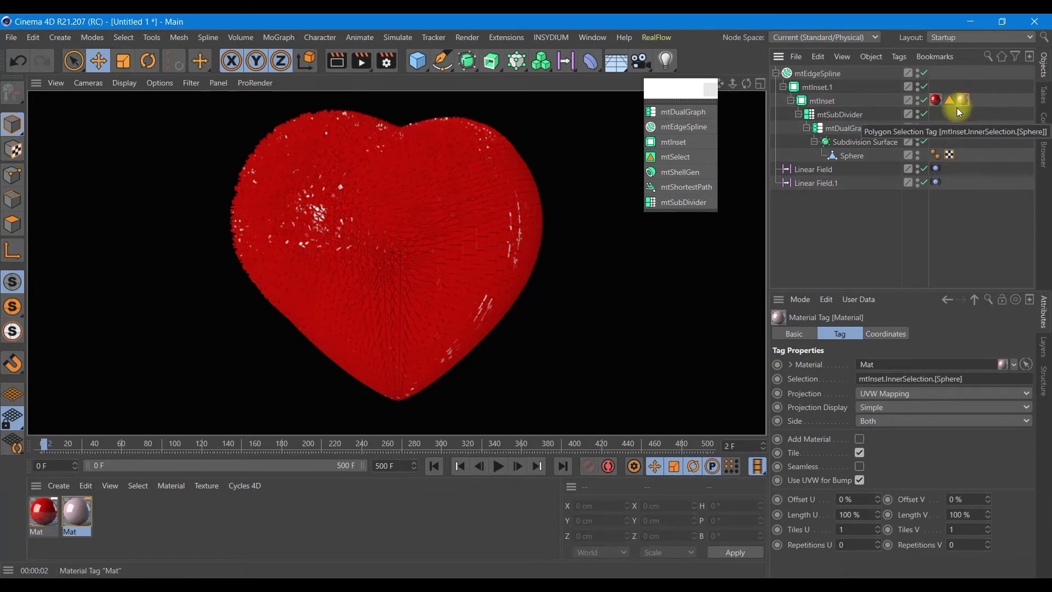
{"action": "left_click", "coordinate": [939, 100]}
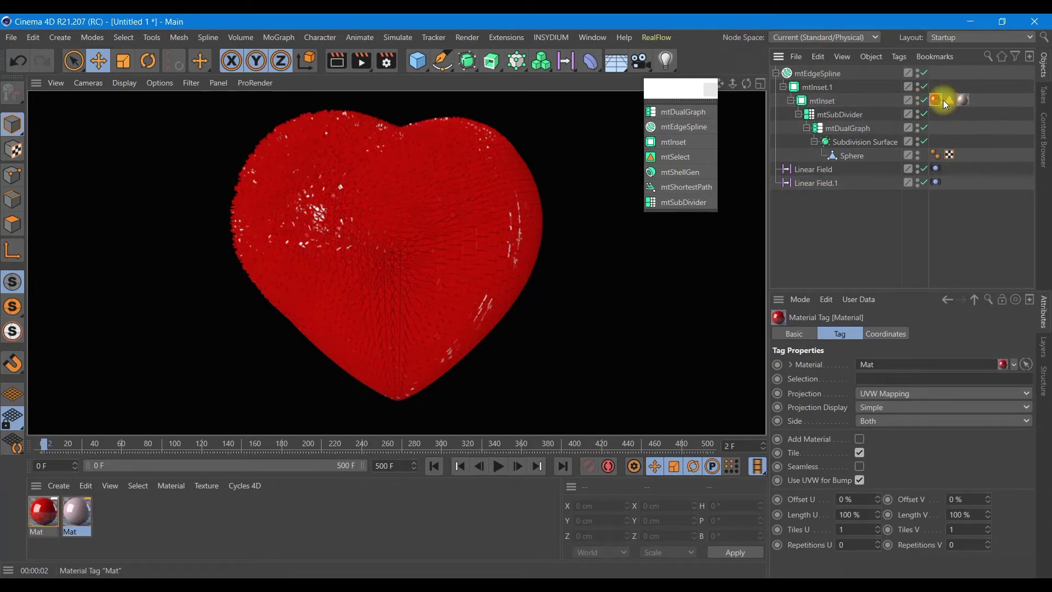
{"action": "left_click_drag", "start_coordinate": [954, 103], "coordinate": [935, 104]}
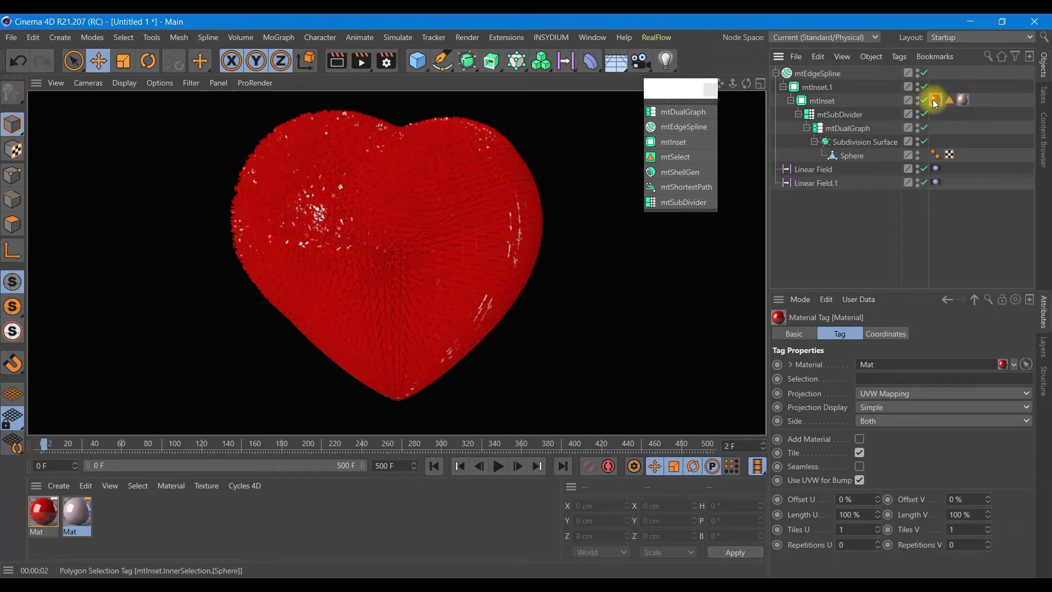
{"action": "left_click", "coordinate": [949, 100]}
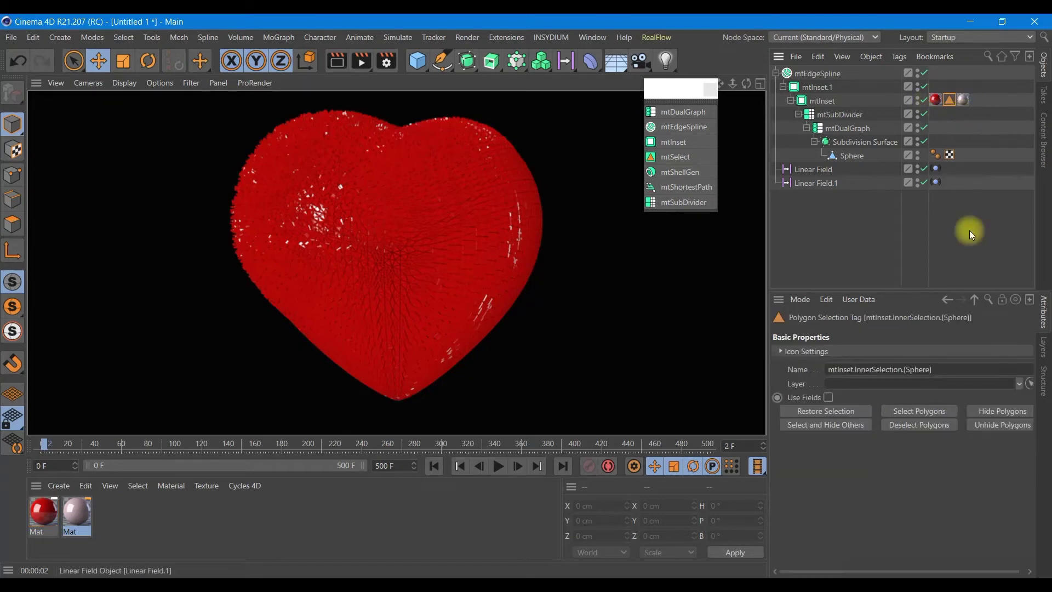
{"action": "left_click", "coordinate": [962, 99]}
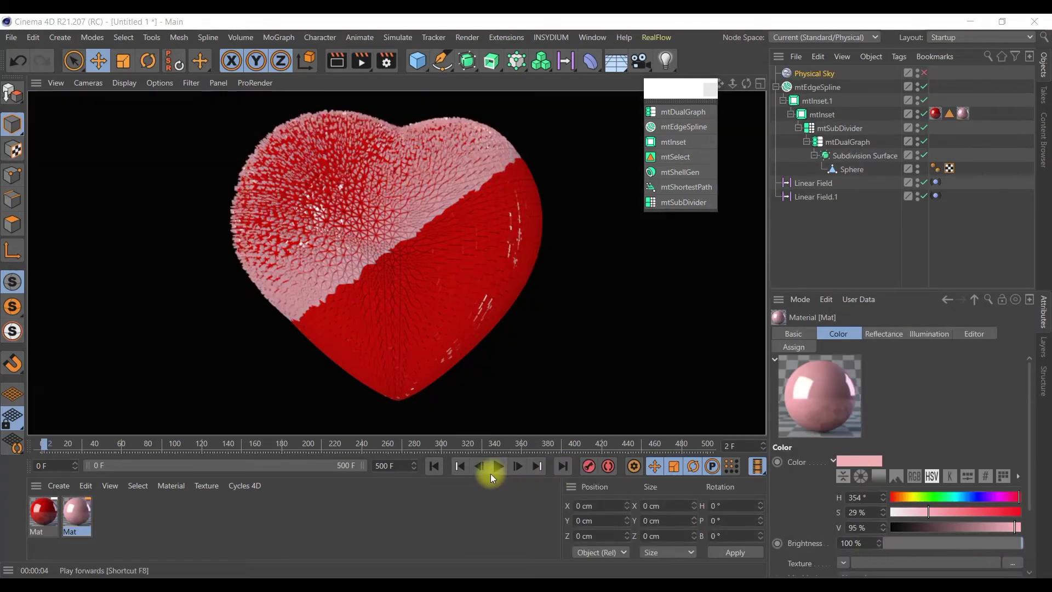
{"action": "left_click", "coordinate": [498, 467]}
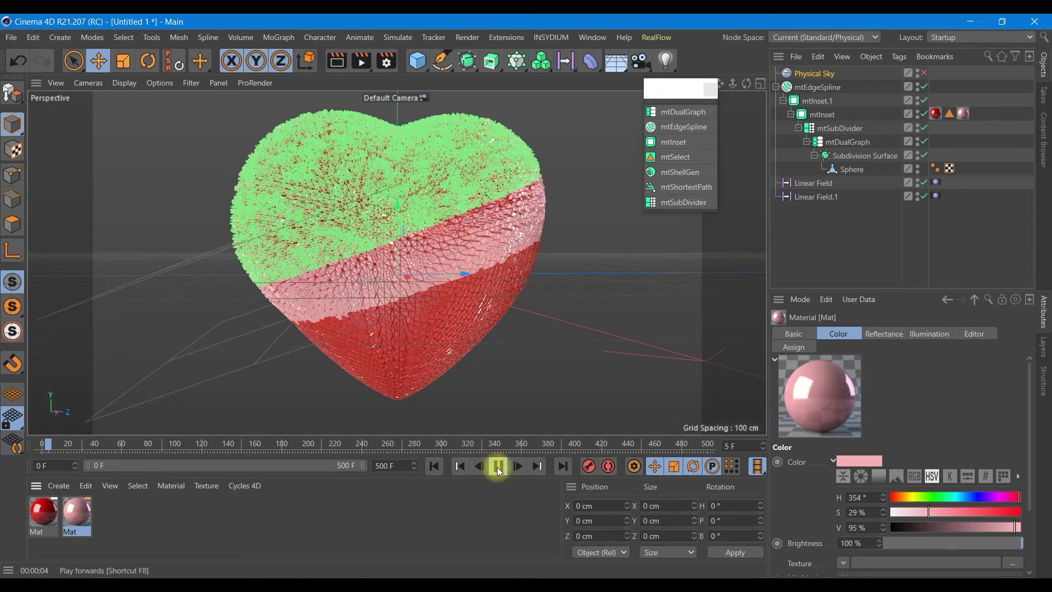
- Disable the Subdivision Surface smoothing the heart and replay the animation to frame 47
{"action": "key", "text": "F8"}
{"action": "left_click", "coordinate": [924, 156]}
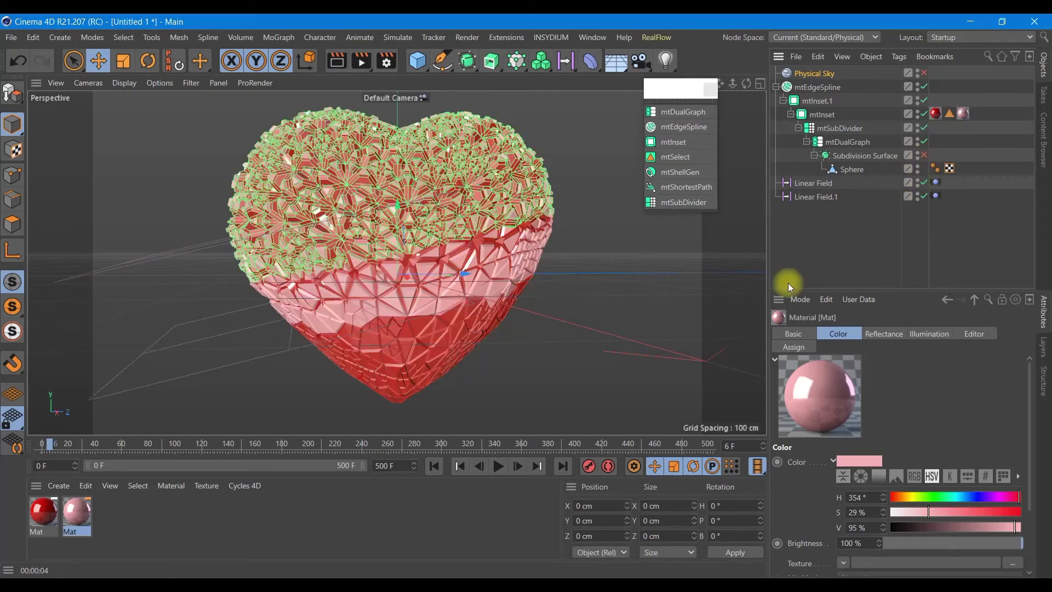
{"action": "left_click", "coordinate": [494, 470]}
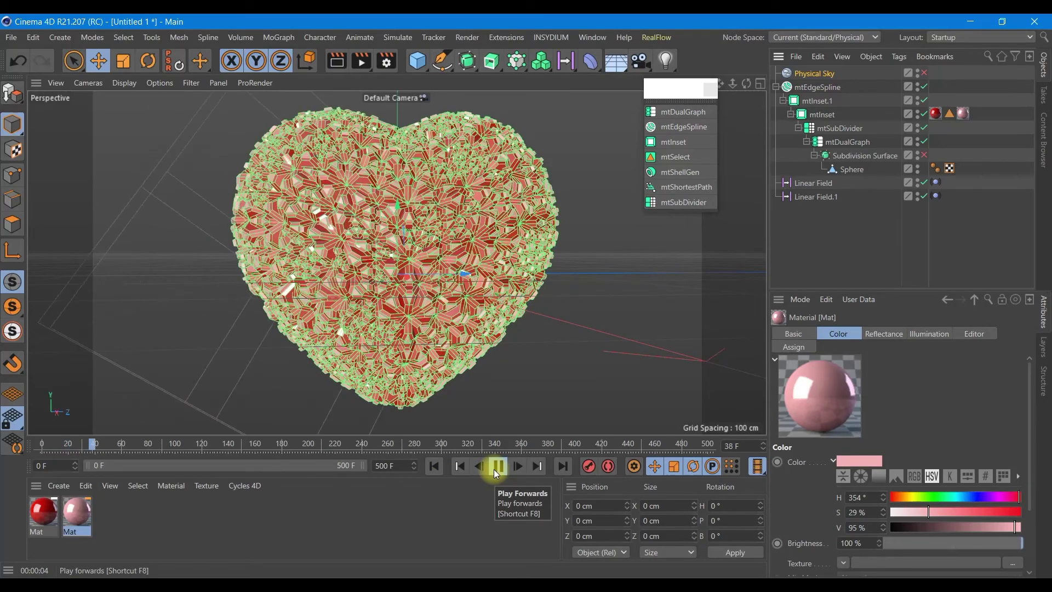
{"action": "left_click", "coordinate": [496, 467]}
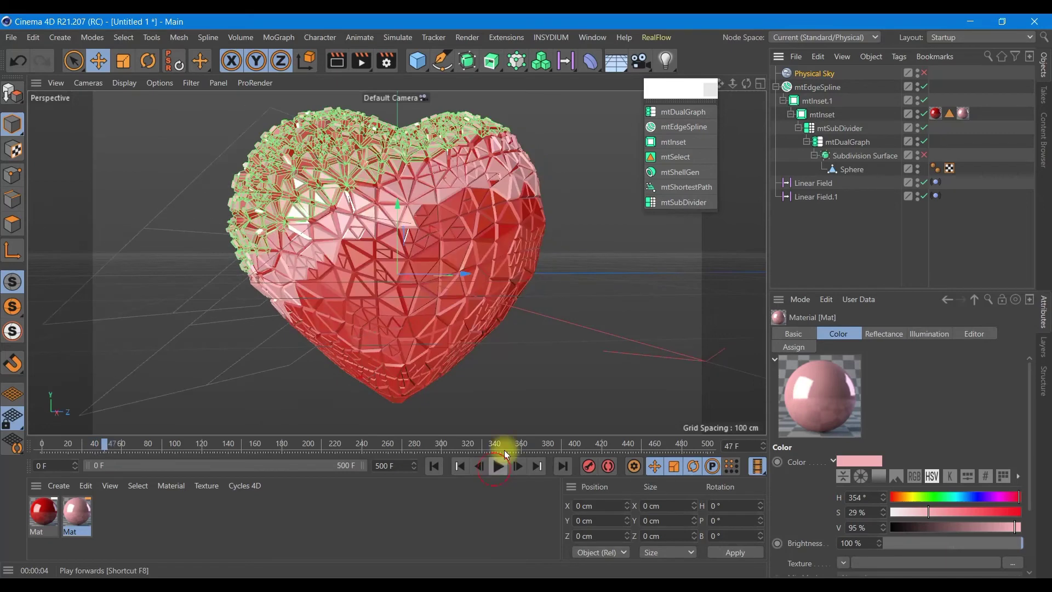
- Set Linear Field.1's Length to 40 cm
{"action": "left_click", "coordinate": [813, 183]}
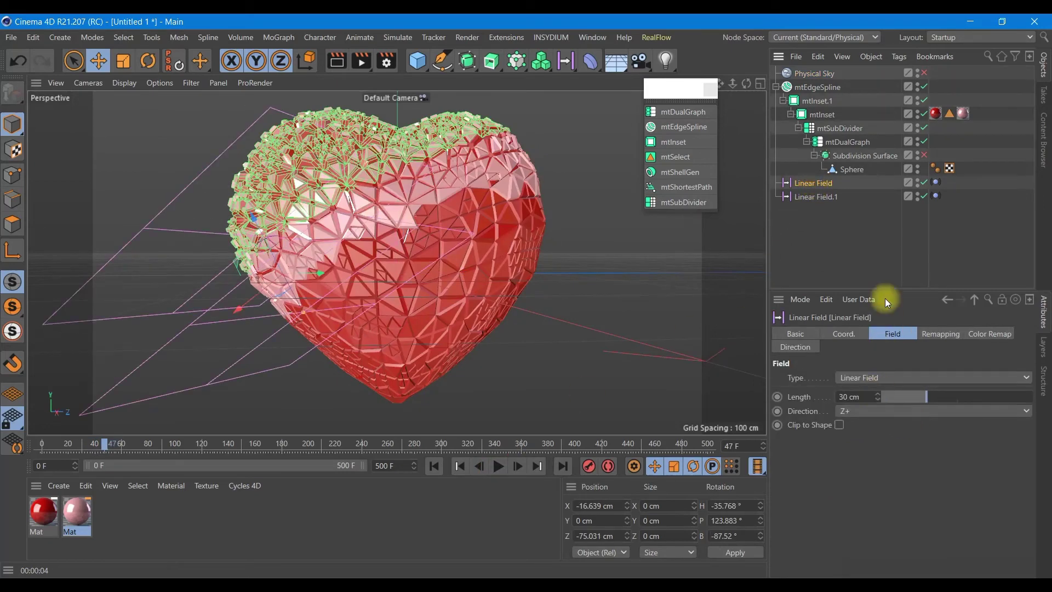
{"action": "left_click", "coordinate": [816, 197]}
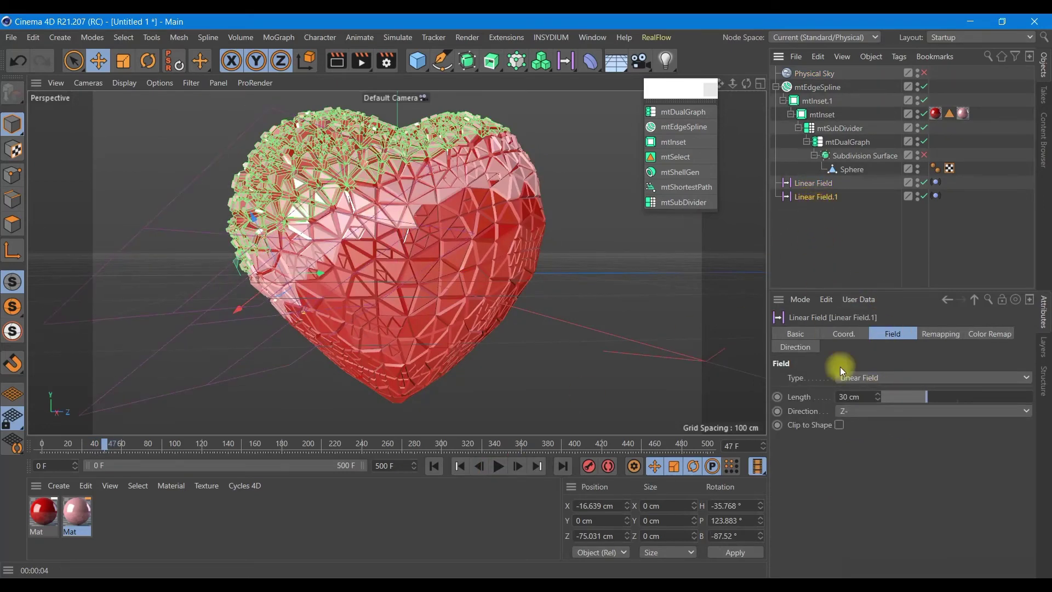
{"action": "double_click", "coordinate": [866, 398]}
{"action": "type", "text": "40"}
{"action": "key", "text": "Return"}
- Play the animation to frame 120 and render the view to check the red-and-pink colours
{"action": "left_click", "coordinate": [501, 465]}
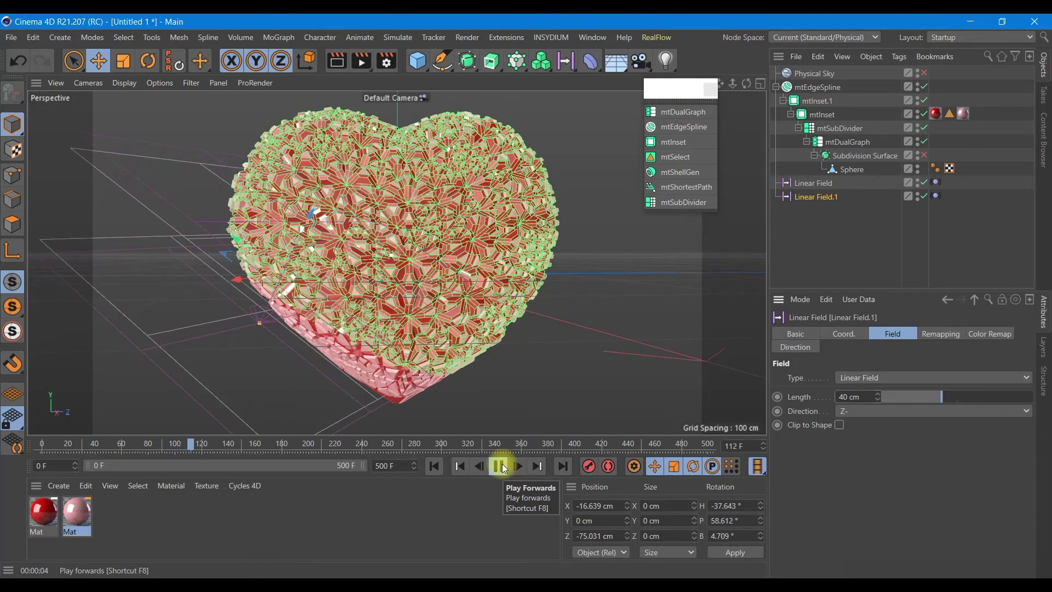
{"action": "left_click", "coordinate": [500, 466]}
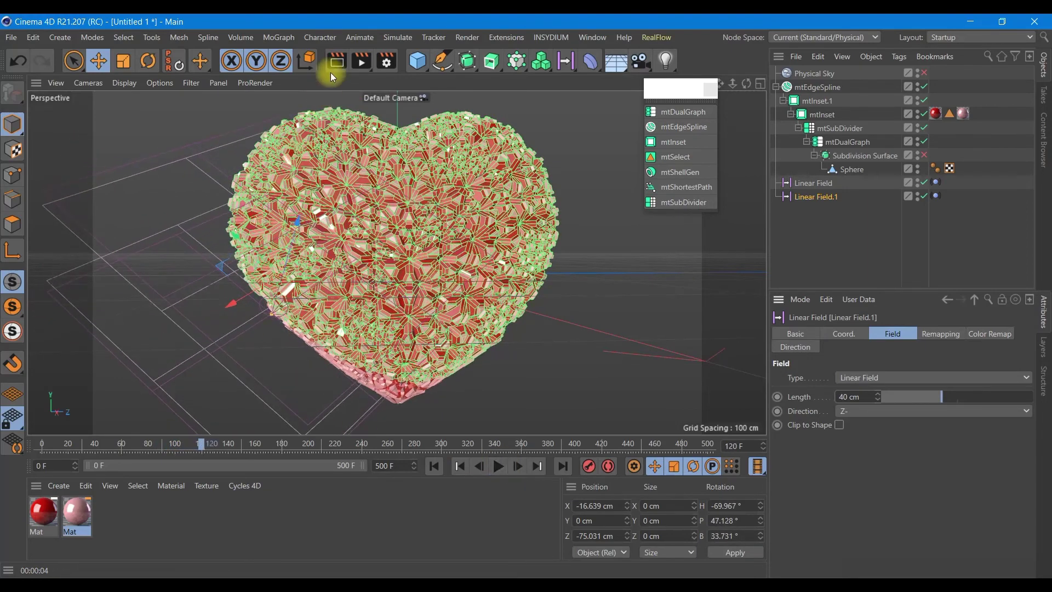
{"action": "left_click", "coordinate": [335, 63]}
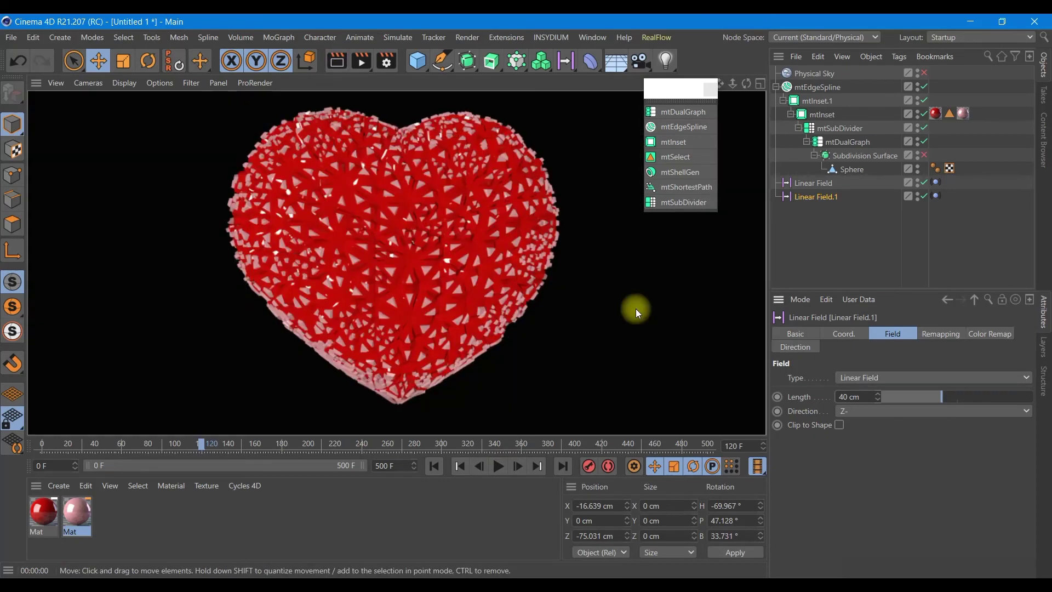
{"action": "left_click", "coordinate": [1010, 568]}
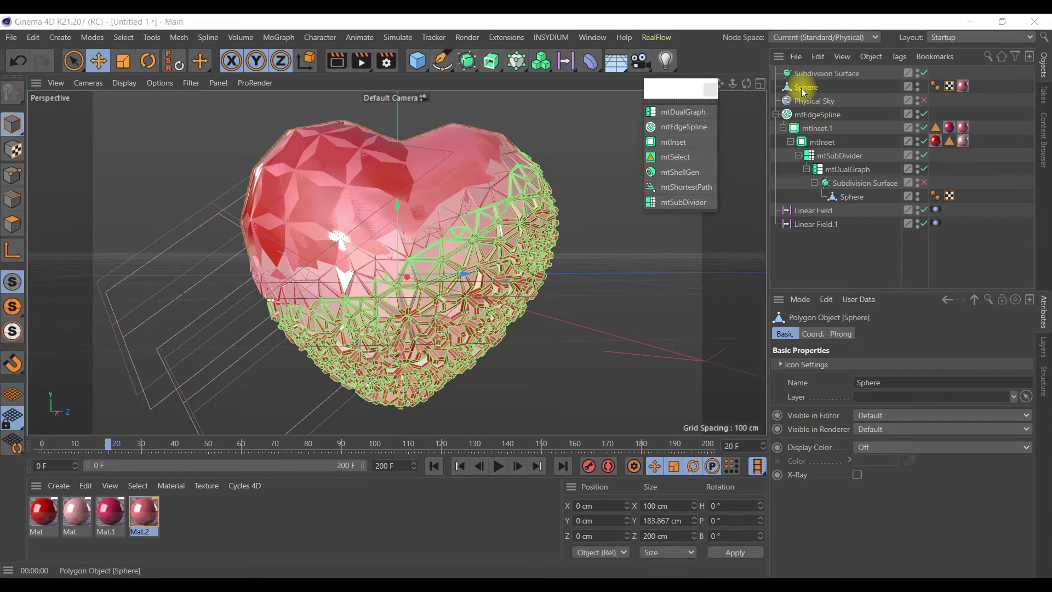
- Select the outer Sphere heart, render a preview, and play the animation to frame 57
{"action": "left_click", "coordinate": [804, 89]}
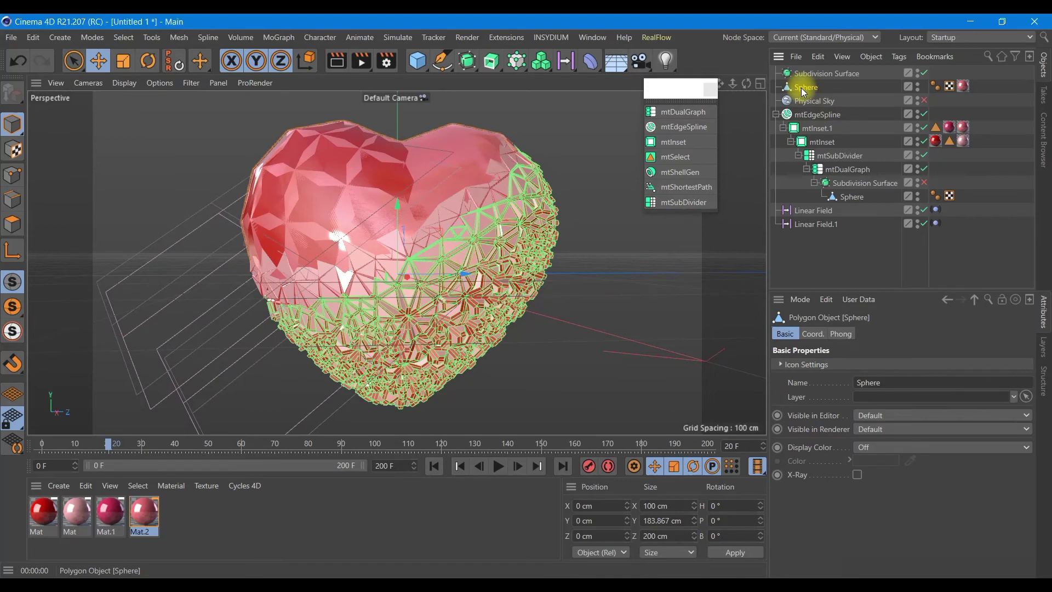
{"action": "left_click_drag", "start_coordinate": [804, 89], "coordinate": [814, 73]}
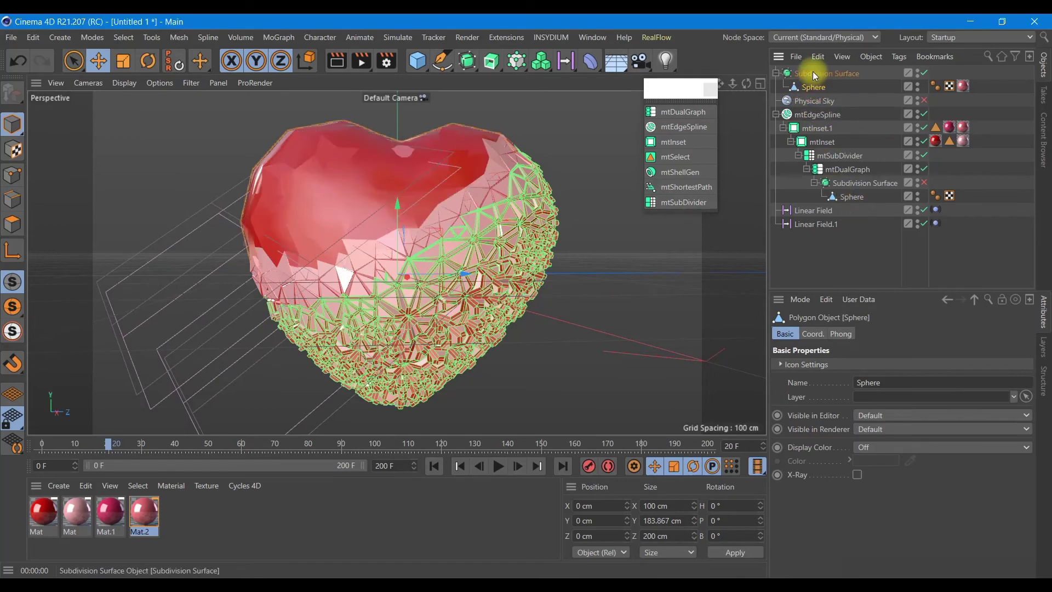
{"action": "left_click", "coordinate": [339, 64]}
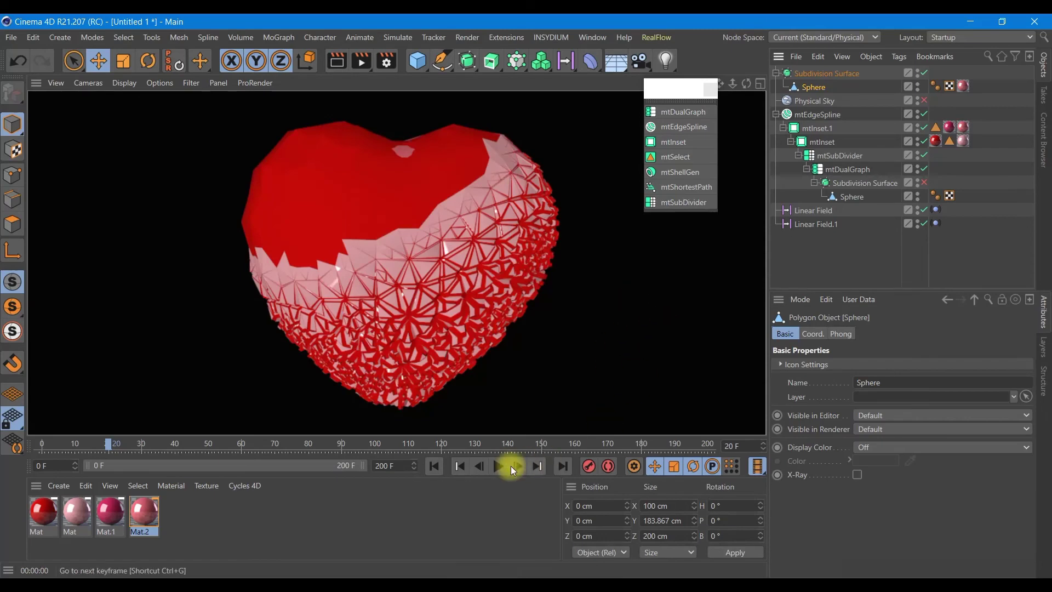
{"action": "left_click", "coordinate": [499, 467]}
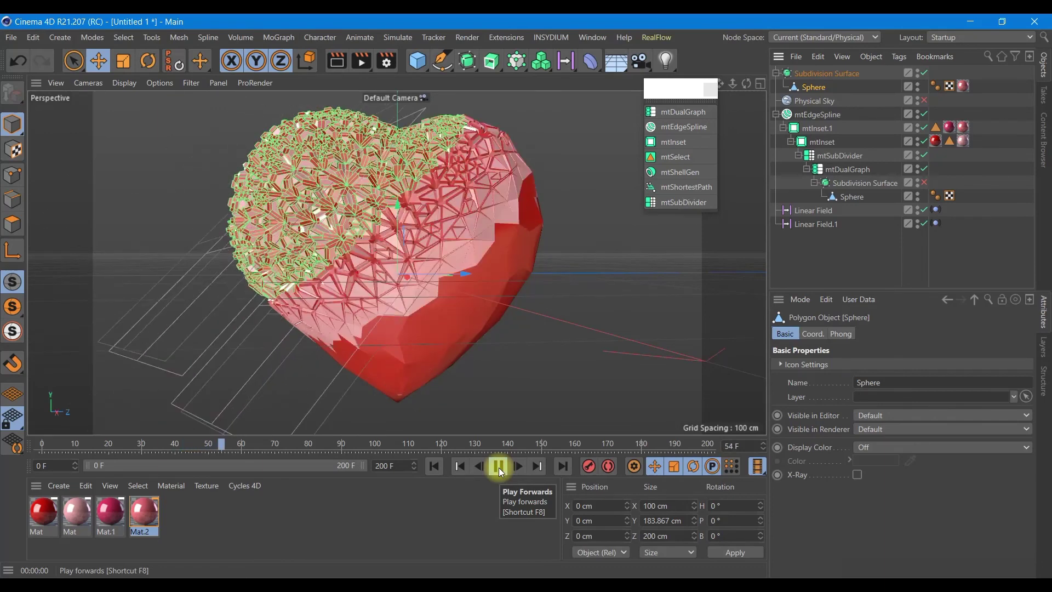
{"action": "left_click", "coordinate": [499, 467]}
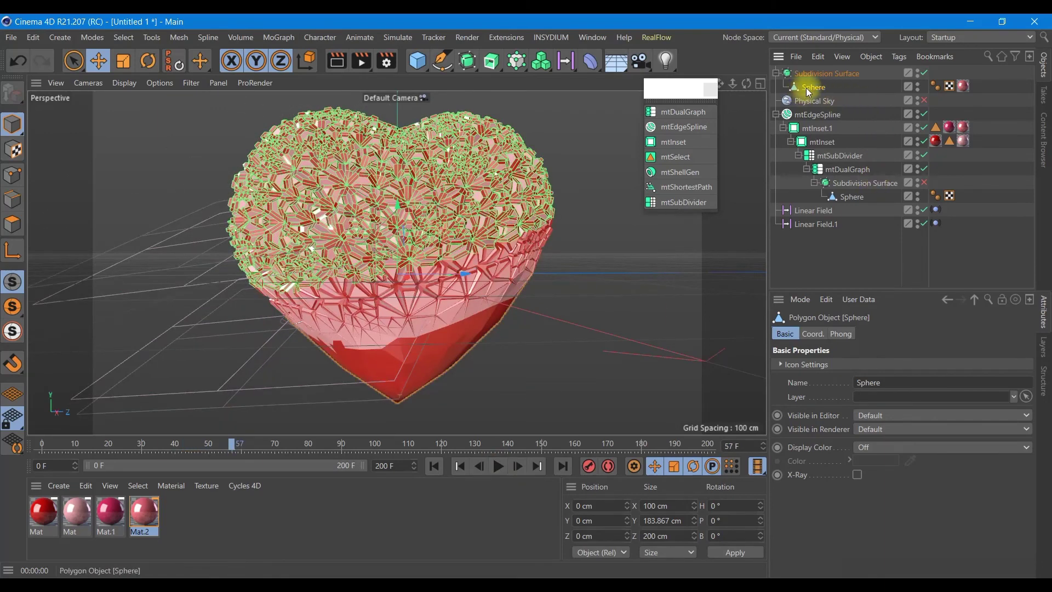
- Disable the top-level Subdivision Surface heart, re-render, and resume playback to frame 92
{"action": "left_click", "coordinate": [924, 73]}
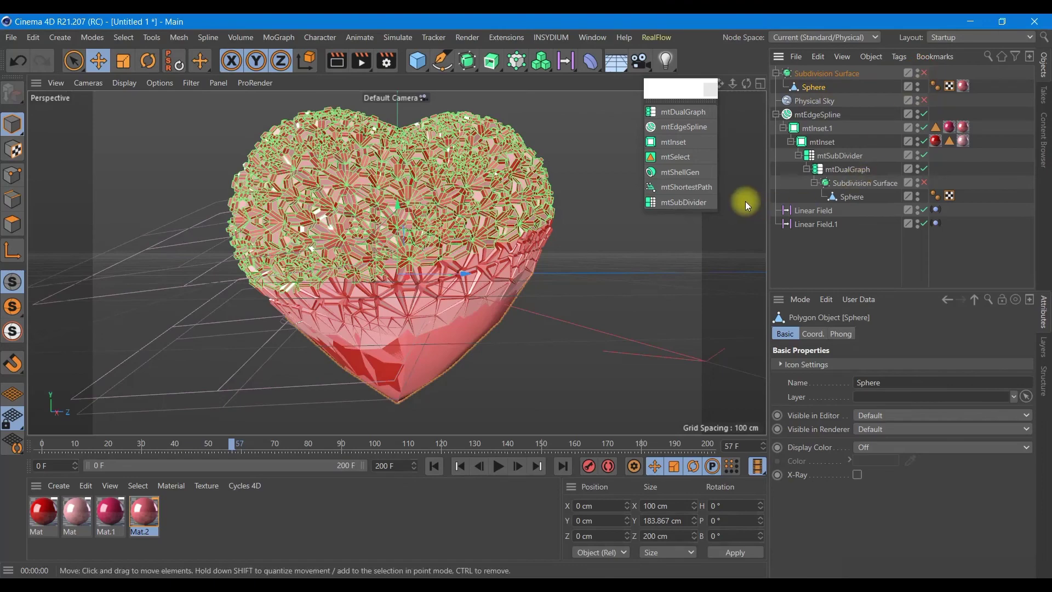
{"action": "left_click", "coordinate": [337, 61]}
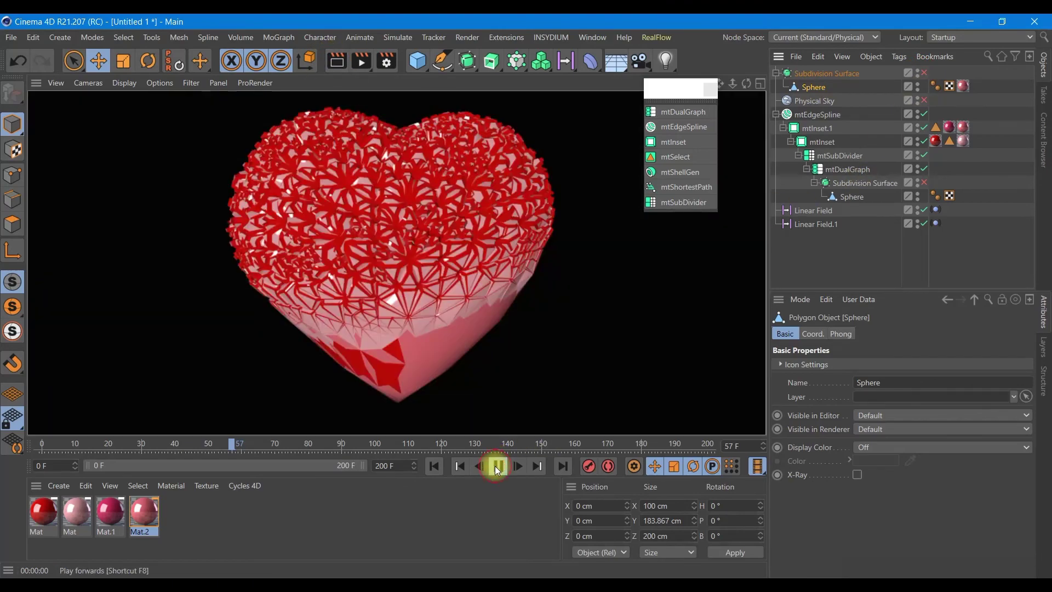
{"action": "left_click", "coordinate": [496, 468]}
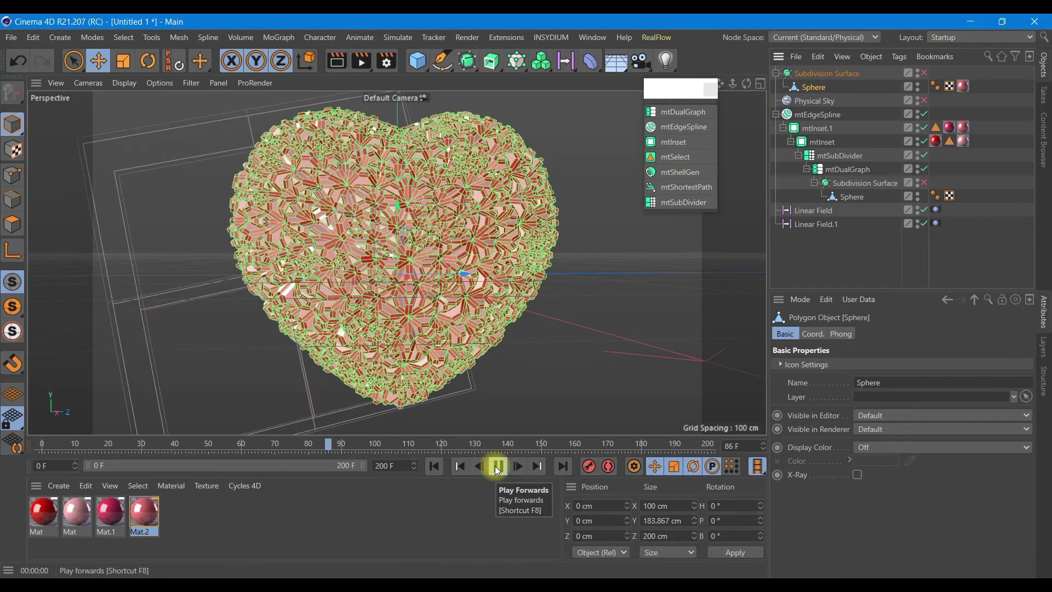
{"action": "left_click", "coordinate": [497, 467]}
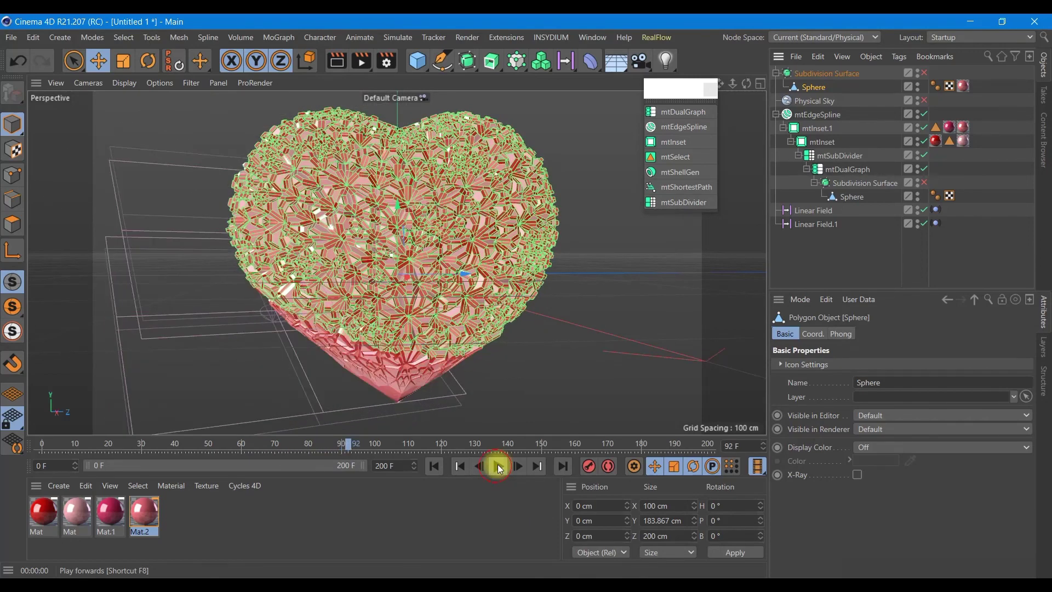
- Confirm Linear Field drives mtInset.1 and Linear Field.1 drives mtEdgeSpline's falloff
{"action": "left_click", "coordinate": [824, 129]}
{"action": "left_click", "coordinate": [901, 396]}
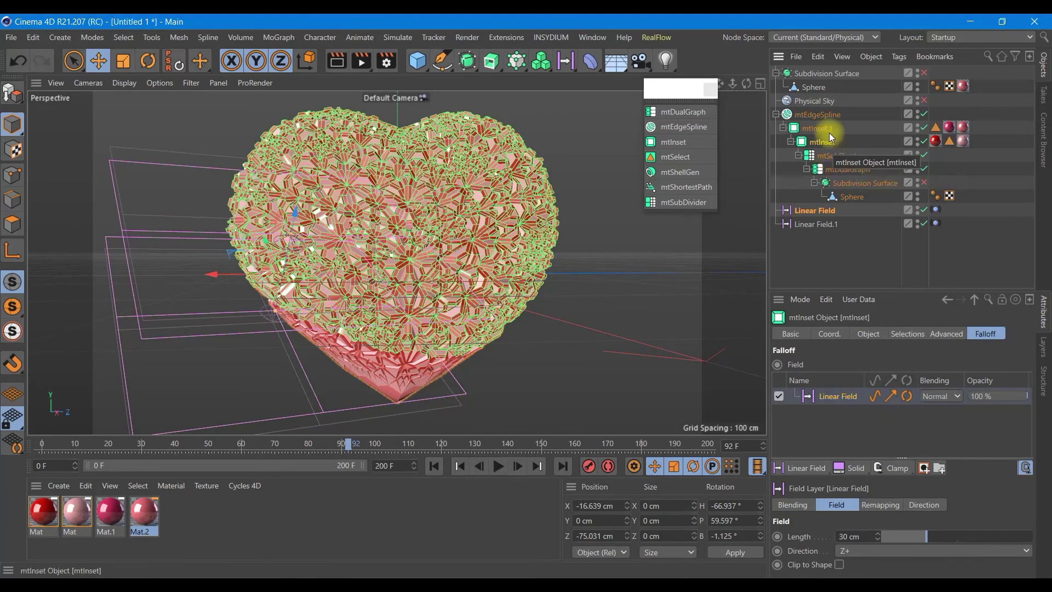
{"action": "left_click", "coordinate": [826, 116]}
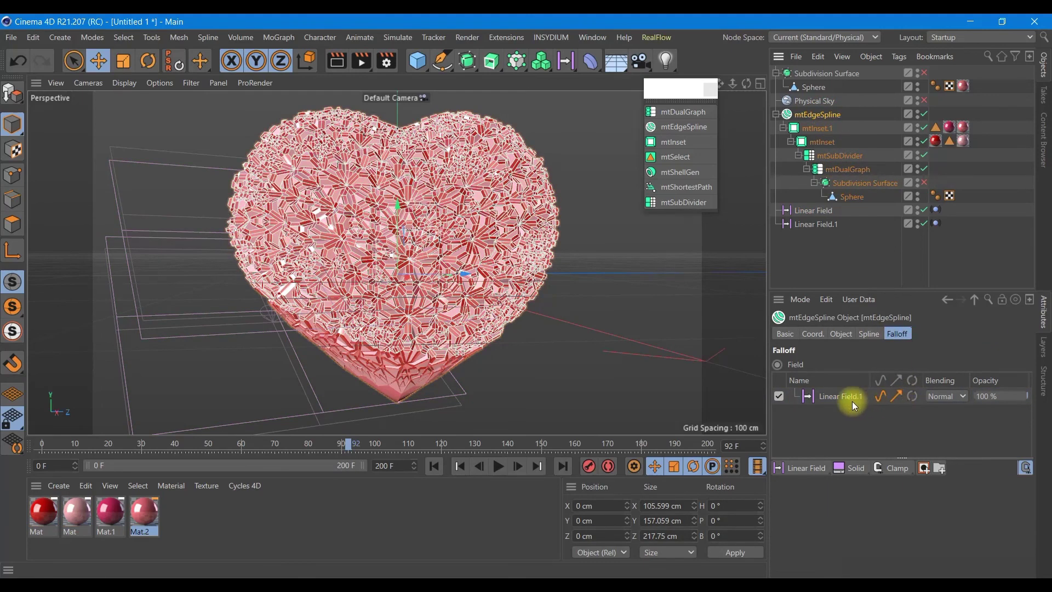